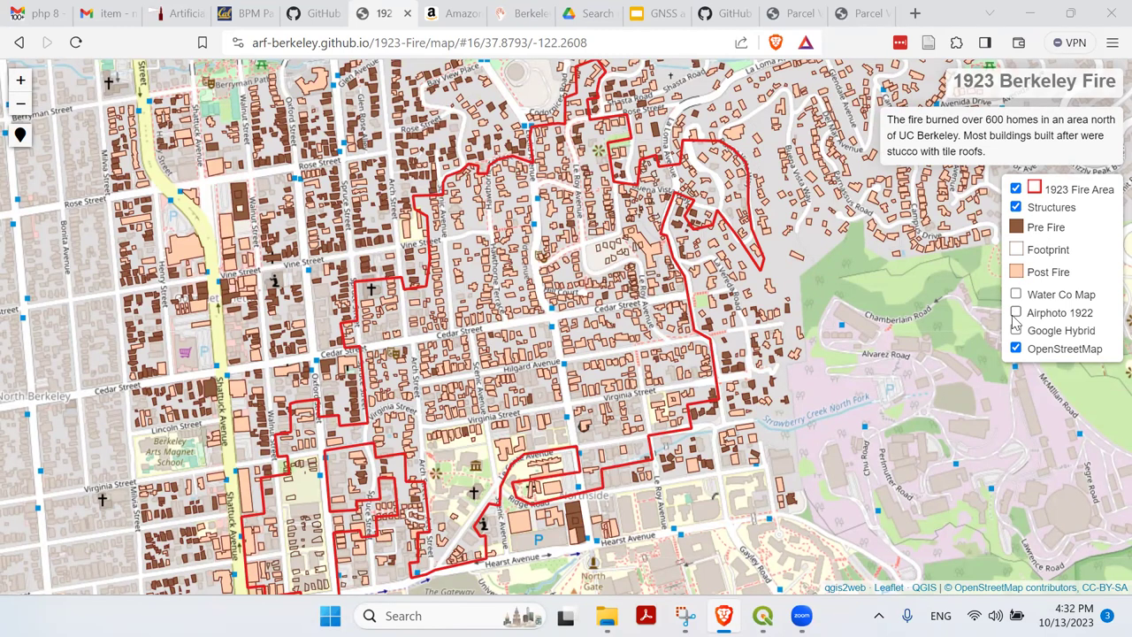
Toggle Structures off and on, then zoom and pan to the Hill Court and Le Roy Avenue footprints.
click(1017, 207)
click(1017, 208)
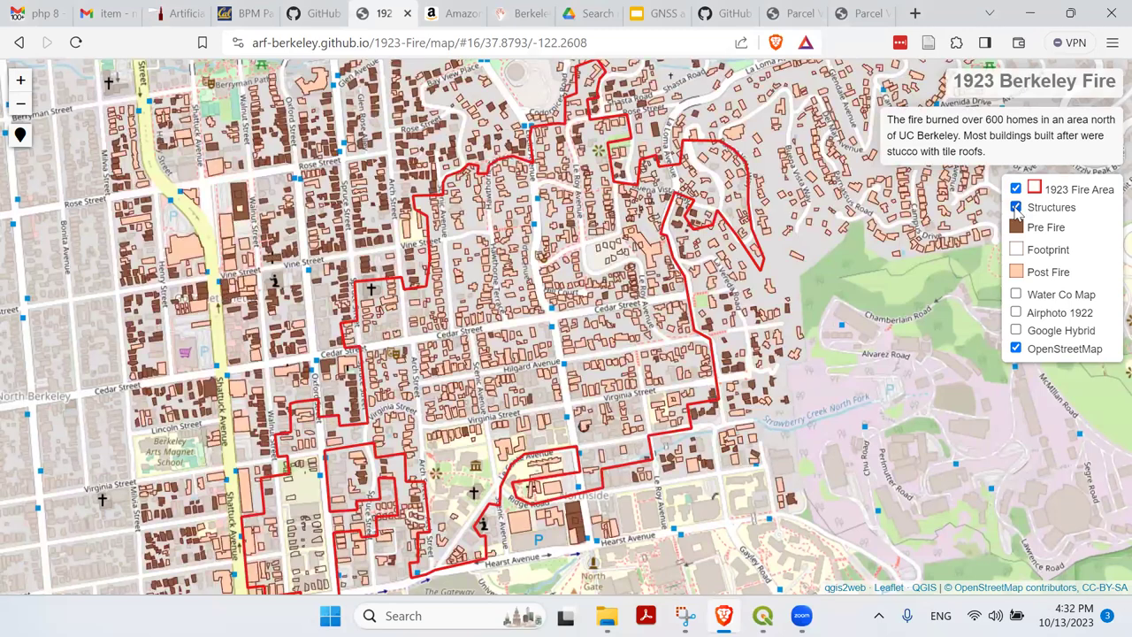
scroll(581, 290, up, 1)
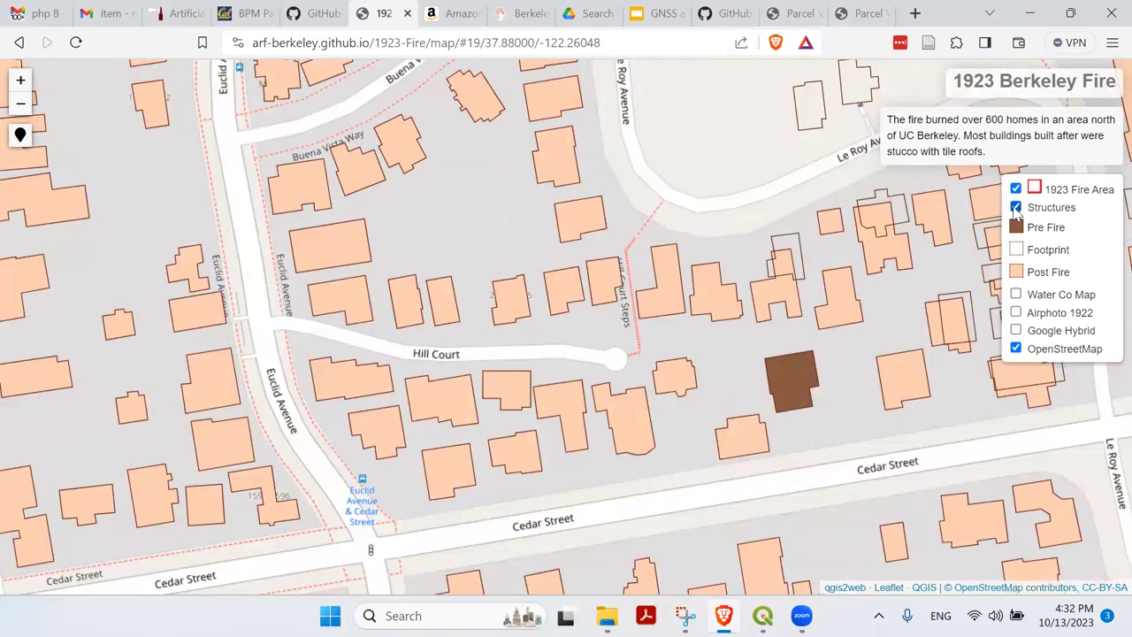
drag(764, 310, 561, 398)
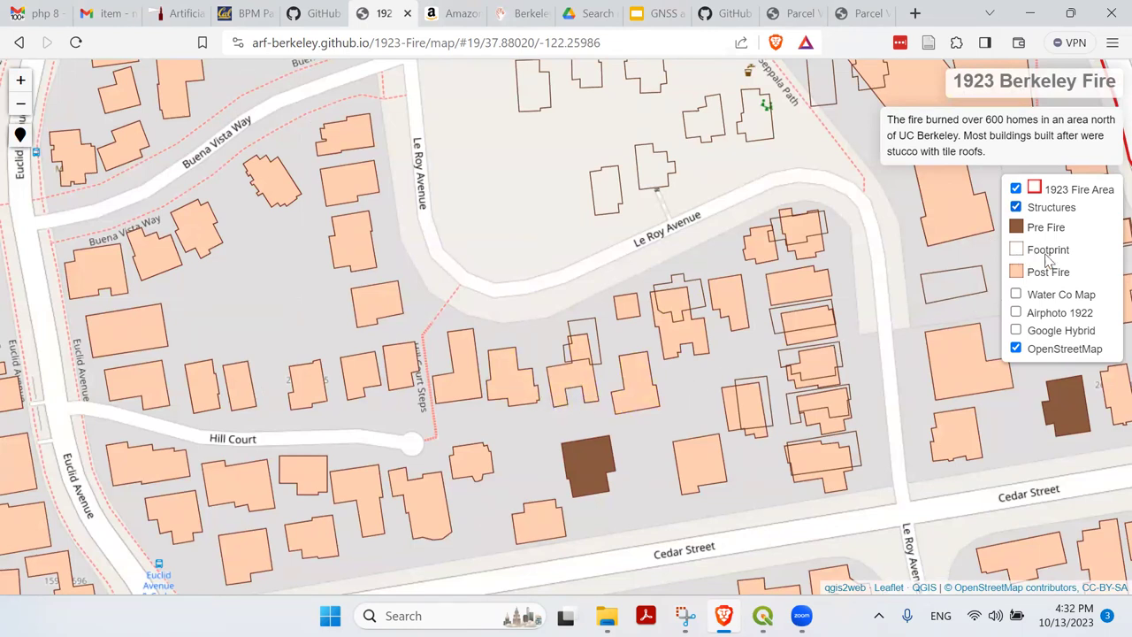
drag(774, 287, 690, 394)
scroll(648, 245, down, 1)
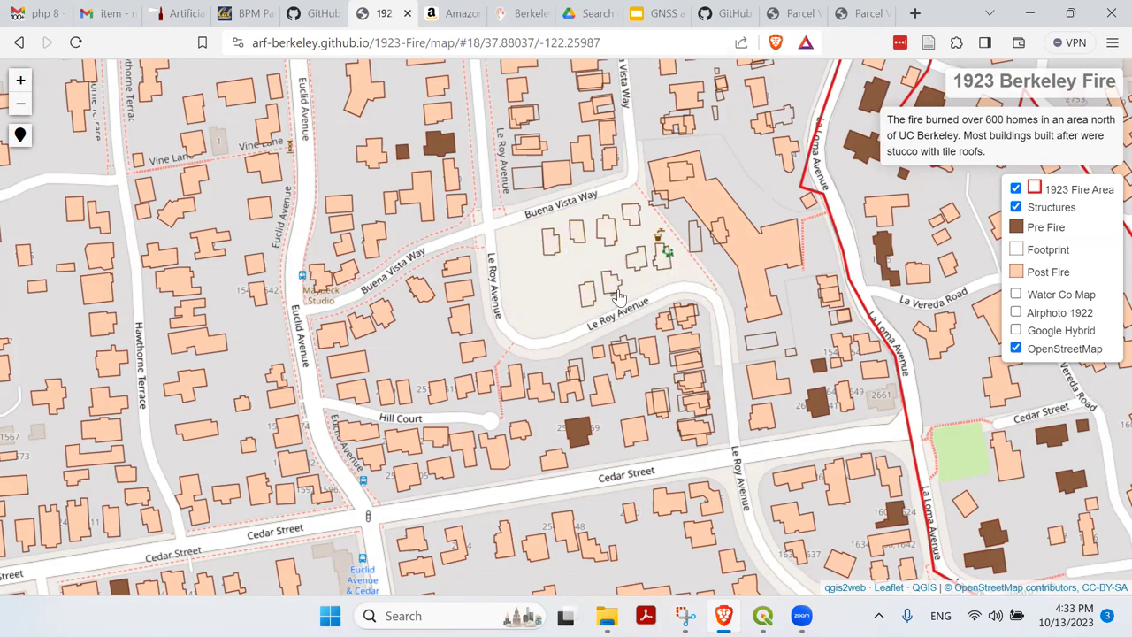
click(600, 403)
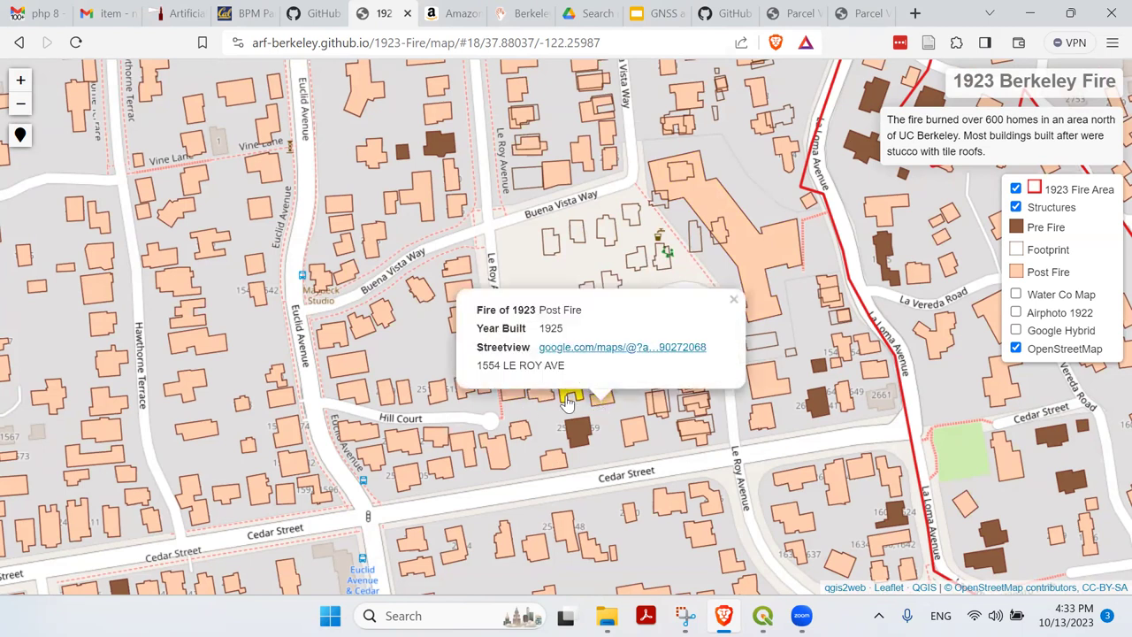
drag(567, 328, 475, 329)
click(524, 345)
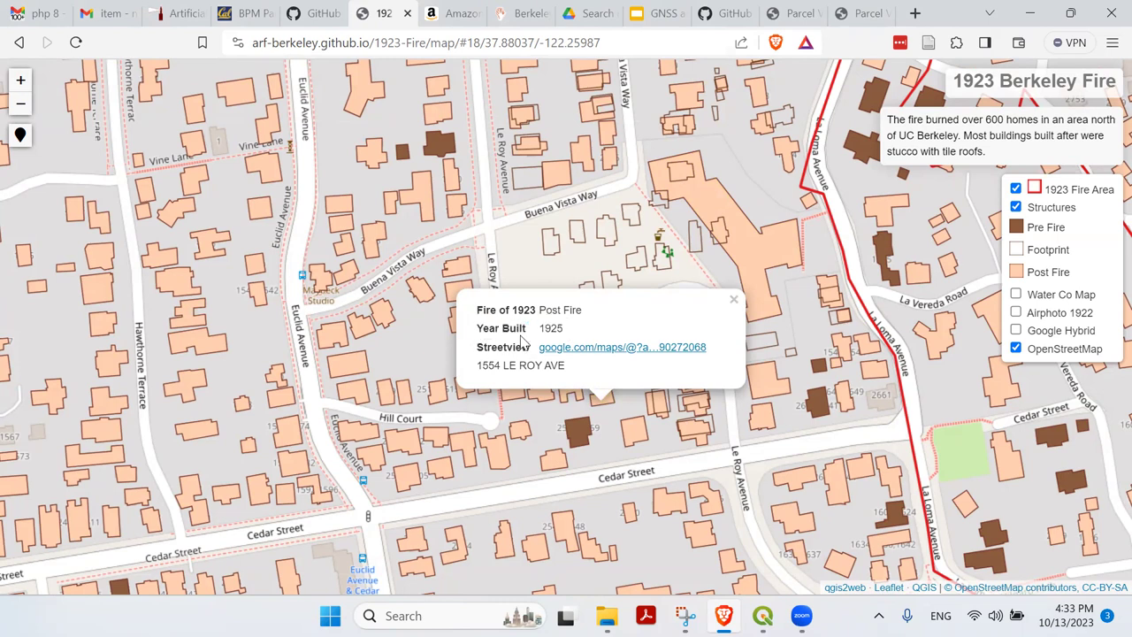
click(570, 356)
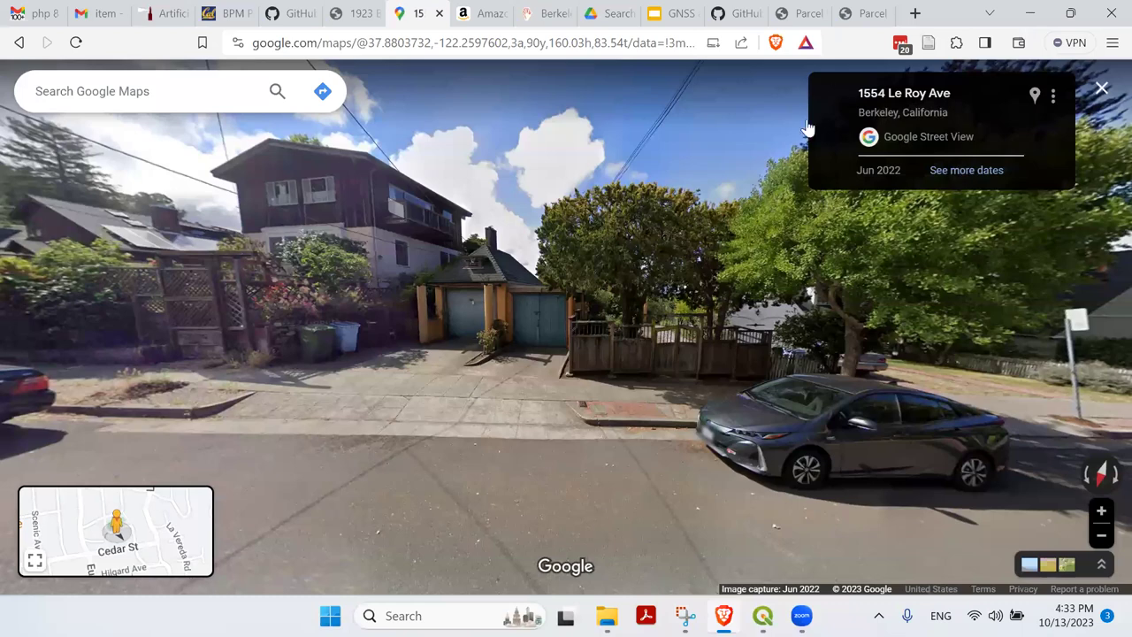
Return to the map tab, close the popup, toggle OpenStreetMap and hide Structures.
click(354, 25)
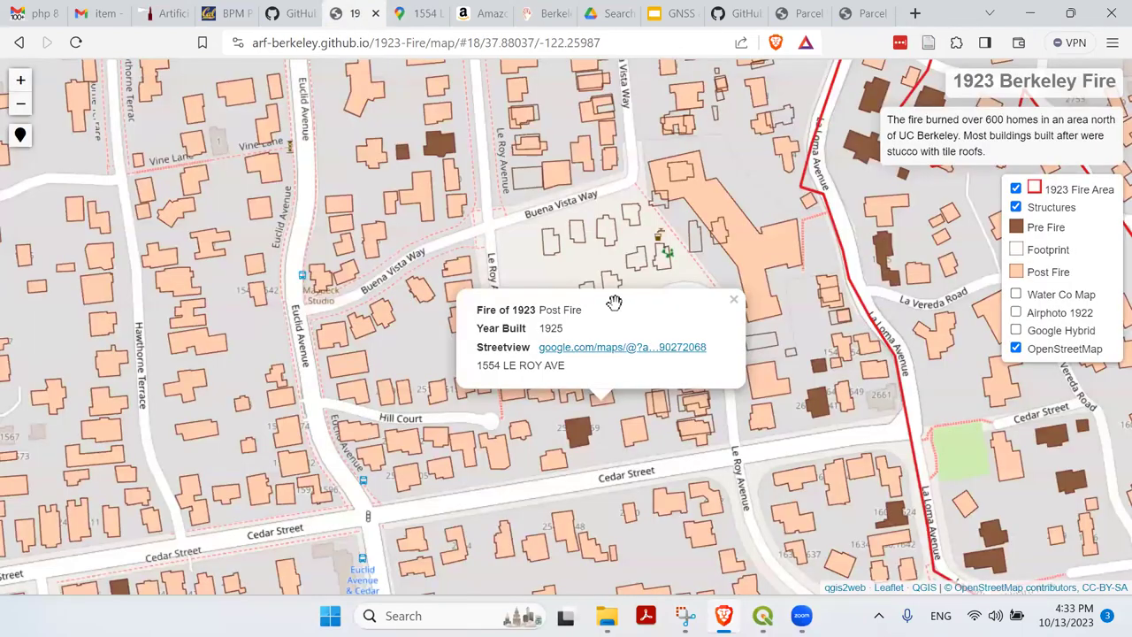
click(734, 301)
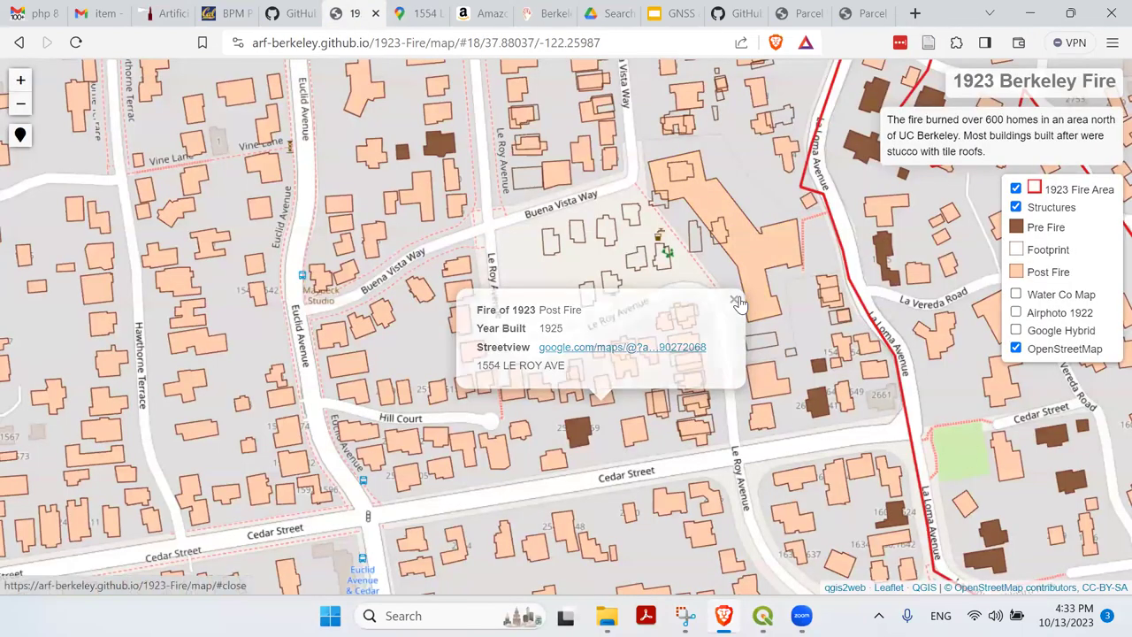
click(1016, 349)
click(1015, 349)
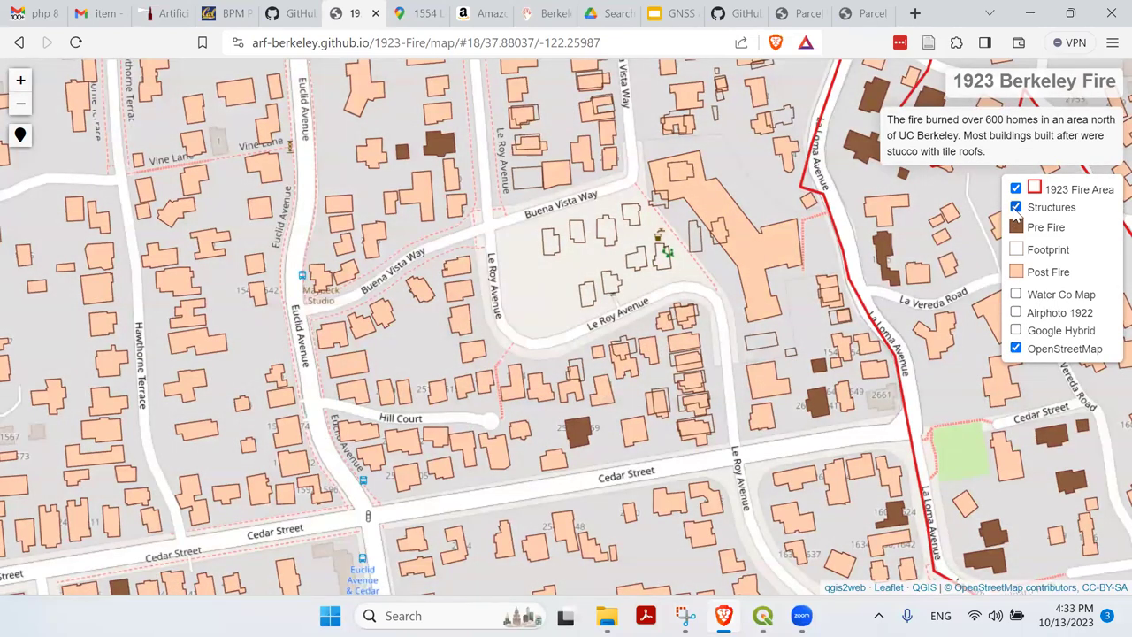
click(1016, 208)
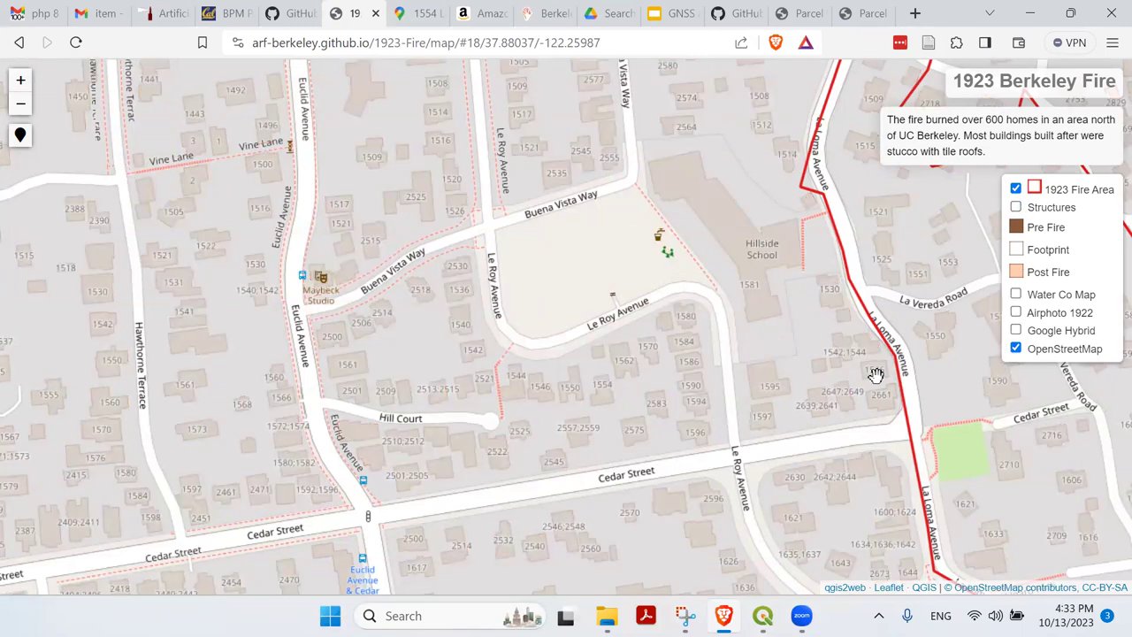
Turn on the Google Hybrid imagery and the Airphoto 1922 layer to compare them.
click(1015, 330)
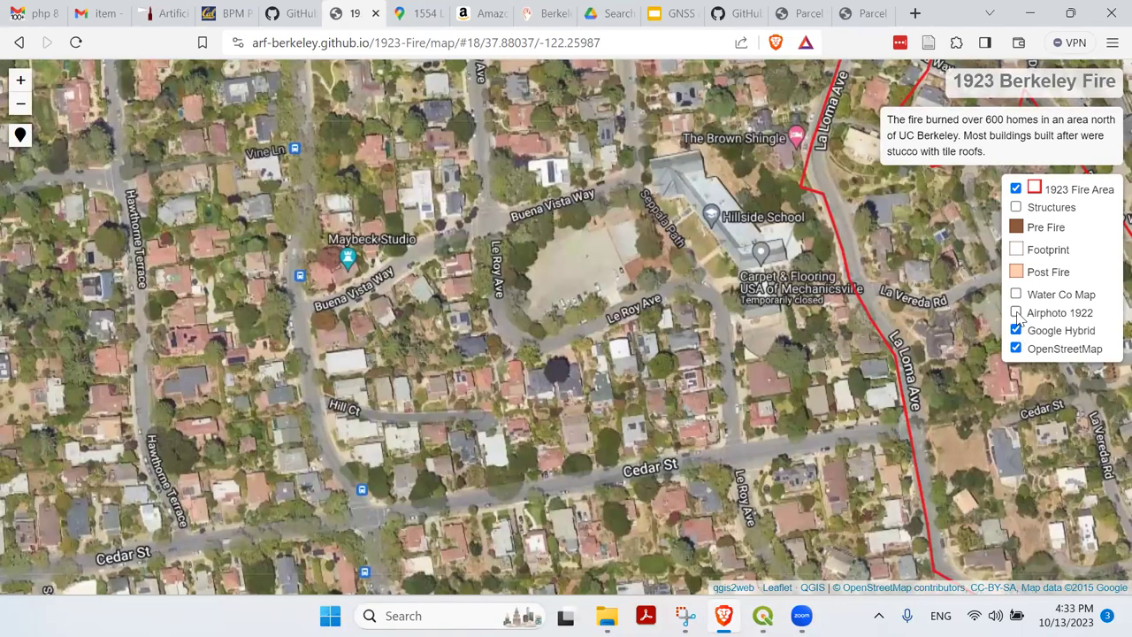
click(1015, 313)
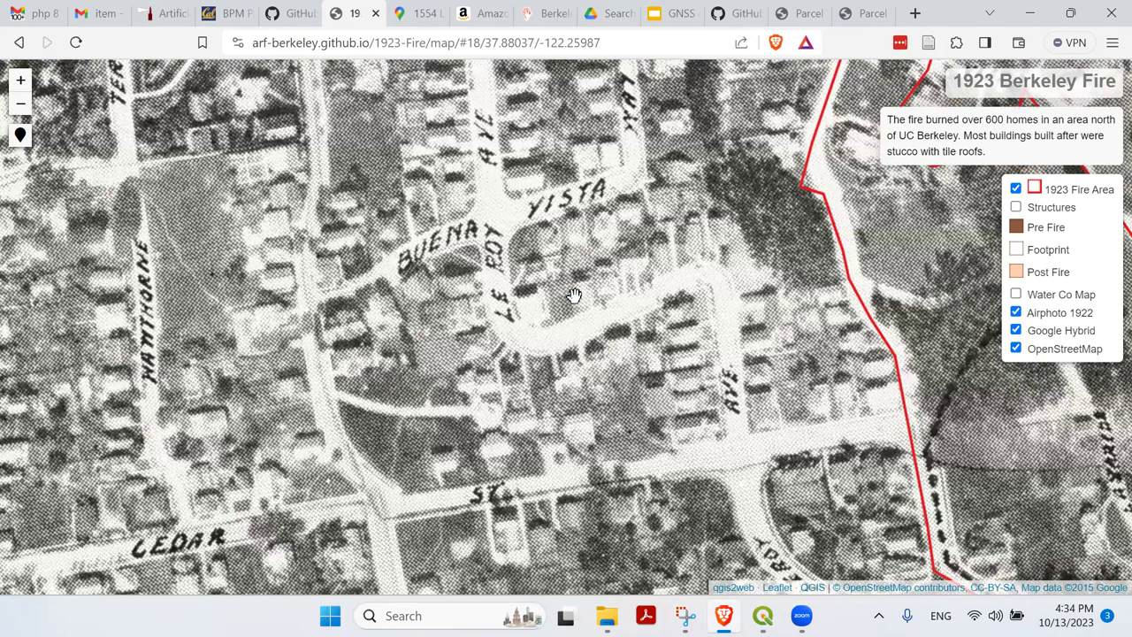
scroll(575, 292, up, 1)
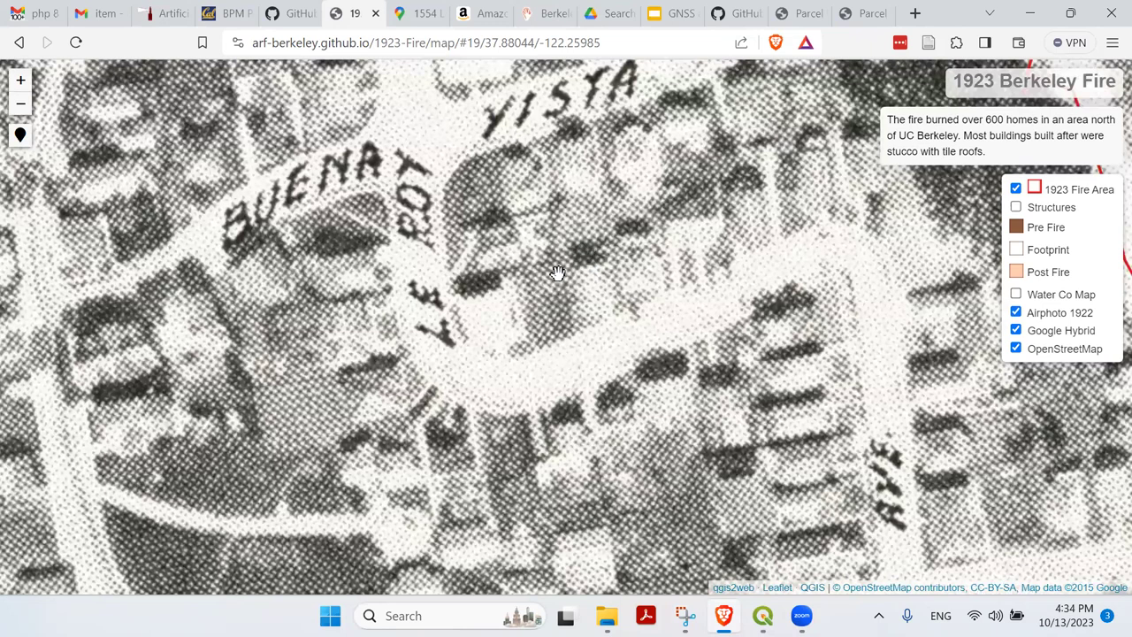
scroll(617, 309, down, 1)
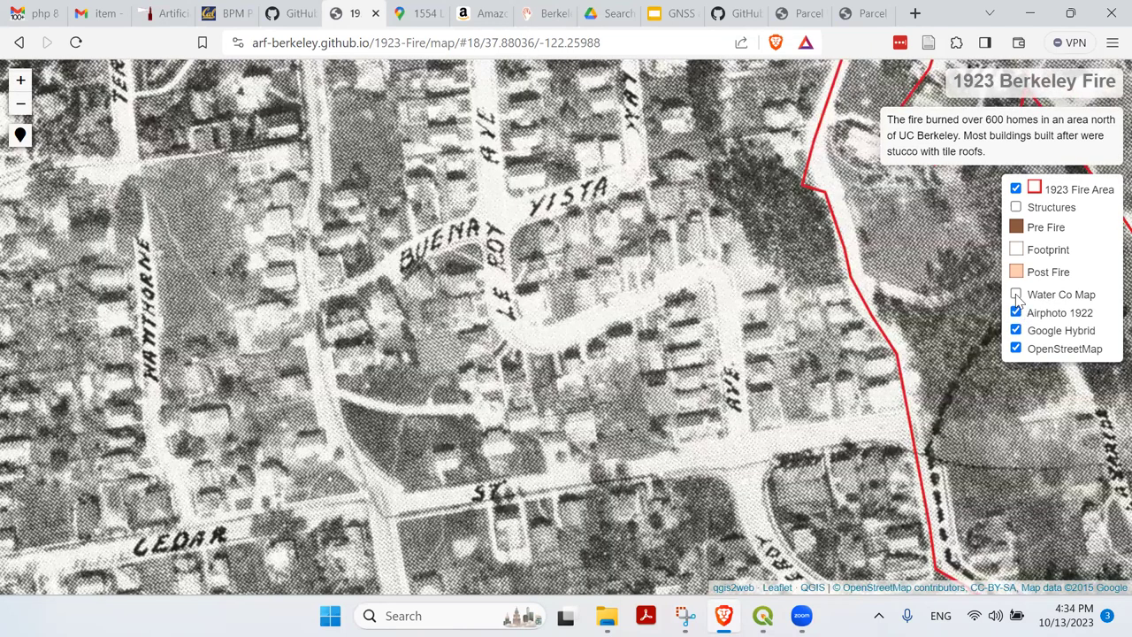
Swap to the Water Co Map and follow the fire boundary south toward La Loma.
click(1016, 295)
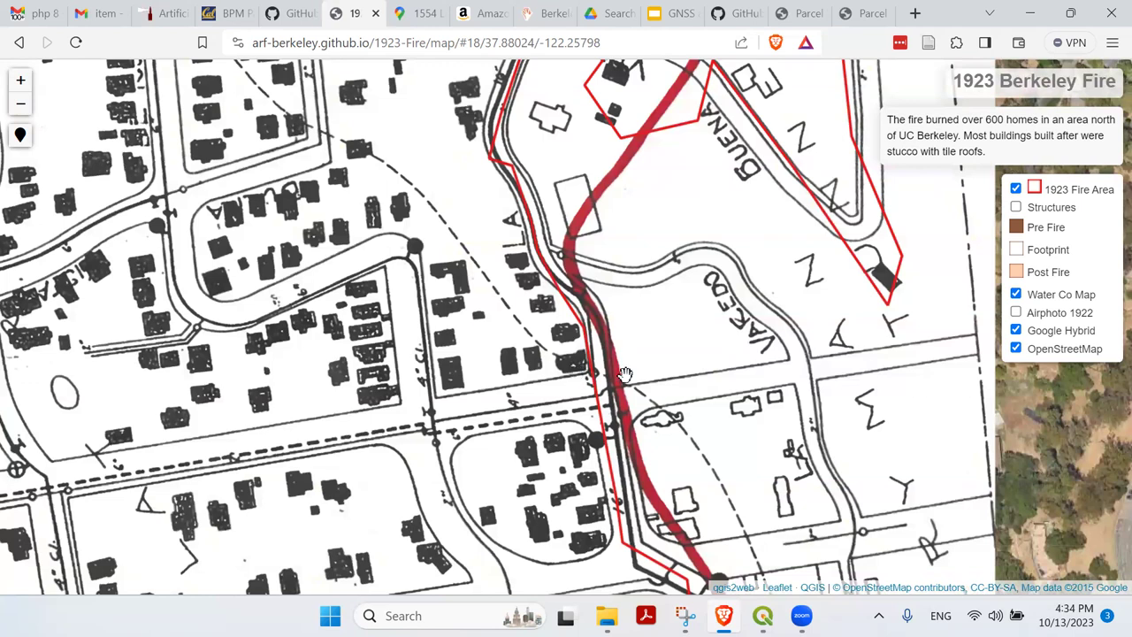
drag(619, 362, 573, 288)
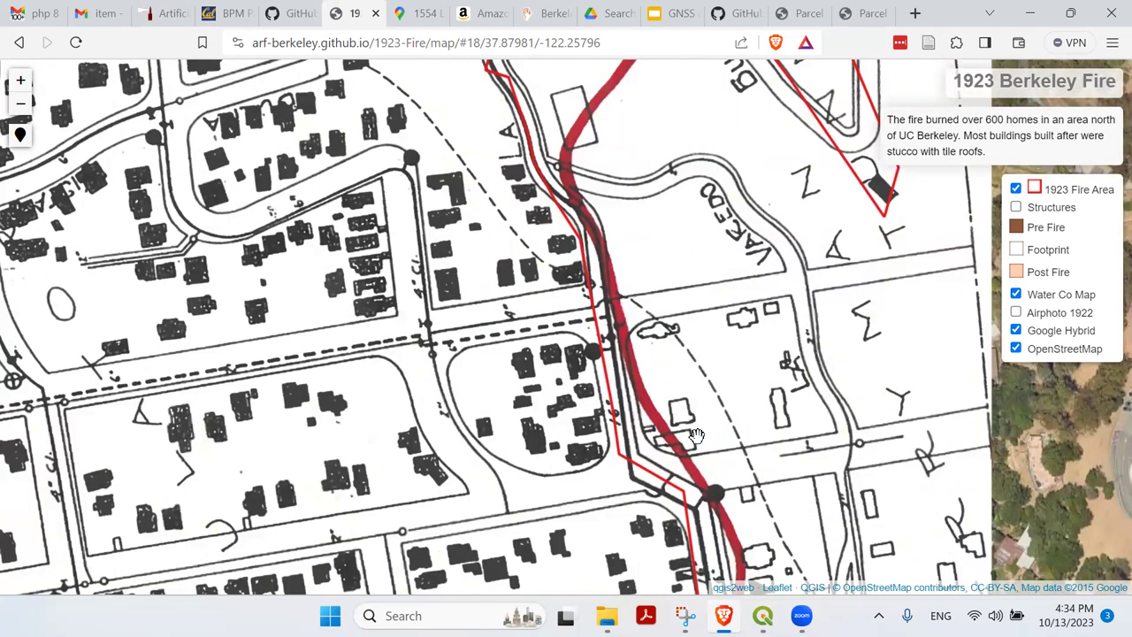
drag(696, 442, 527, 184)
drag(594, 361, 641, 193)
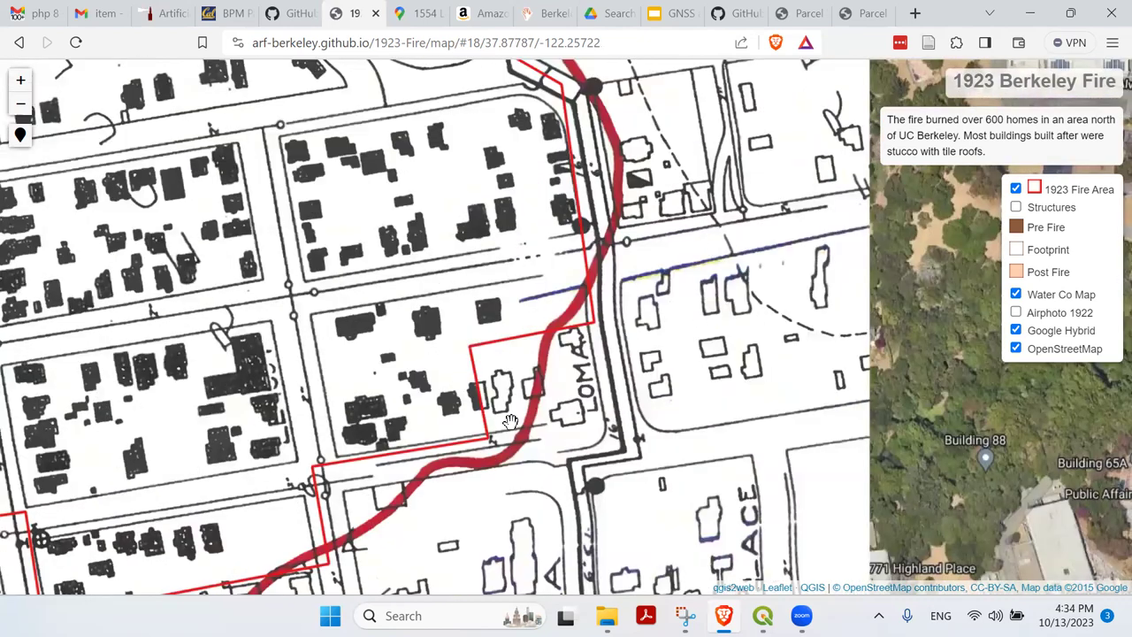
drag(608, 278, 779, 285)
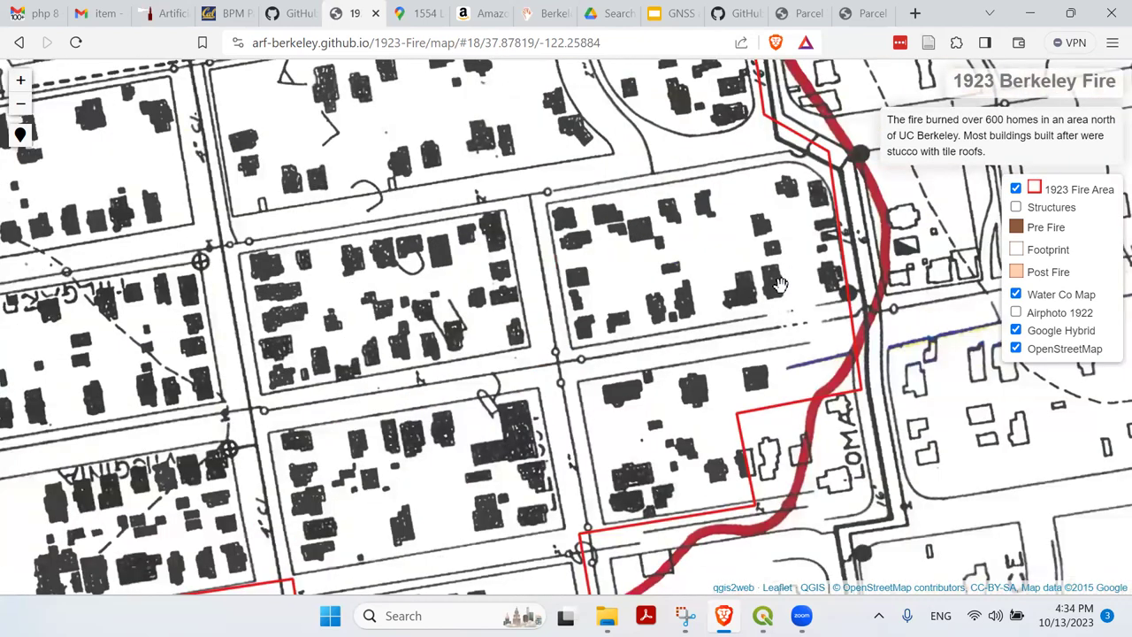
scroll(585, 282, down, 1)
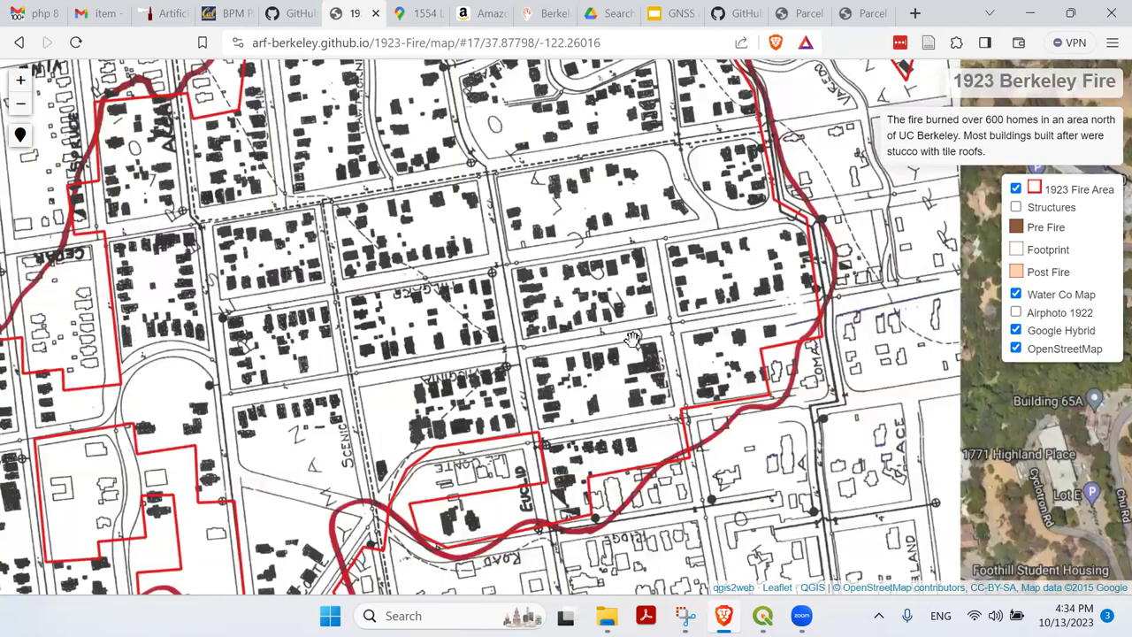
Hide the Water Co Map, show Structures over the satellite imagery, and bring up QGIS.
click(1016, 296)
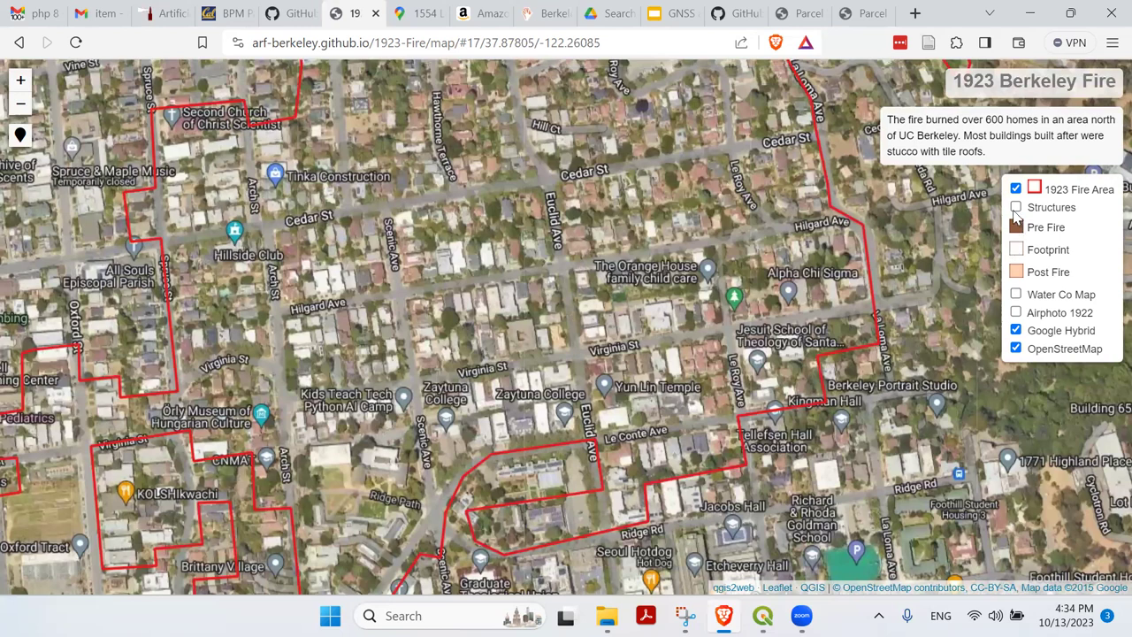
click(1015, 209)
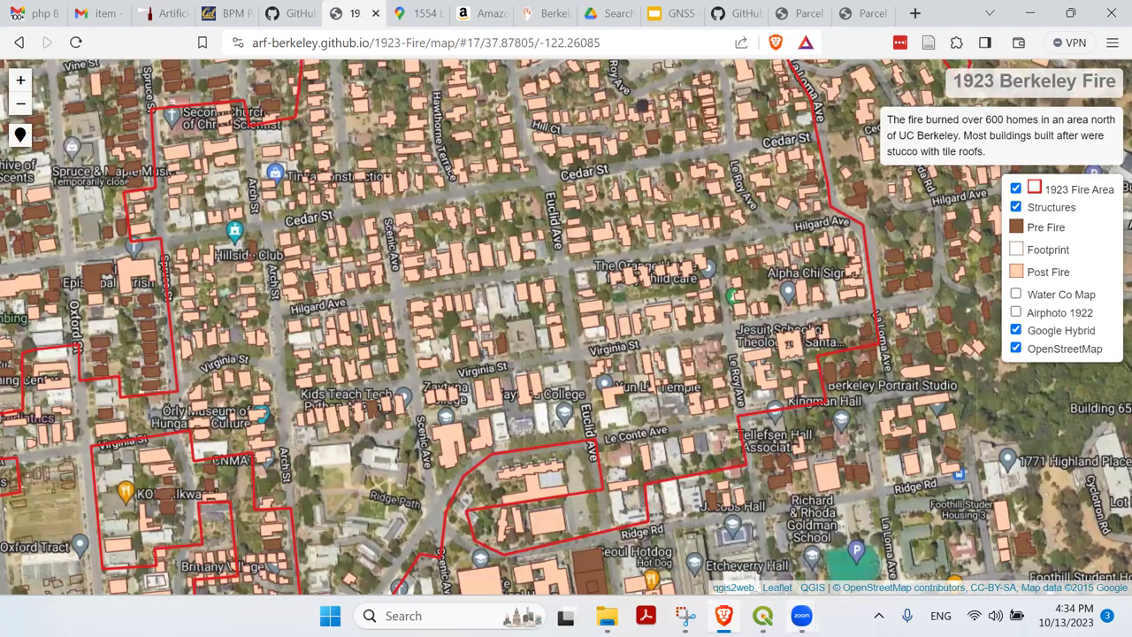
click(763, 616)
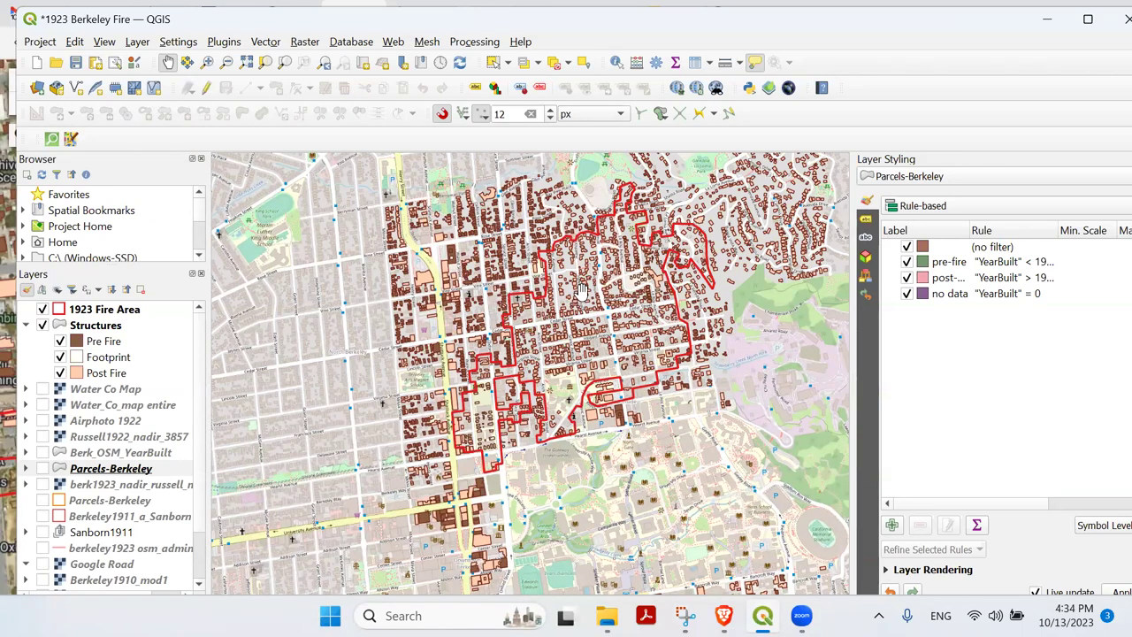
Preview Stamen Toner Hybrid, Berkeley1910_mod1 and Google Road by switching each on and off.
scroll(577, 301, up, 1)
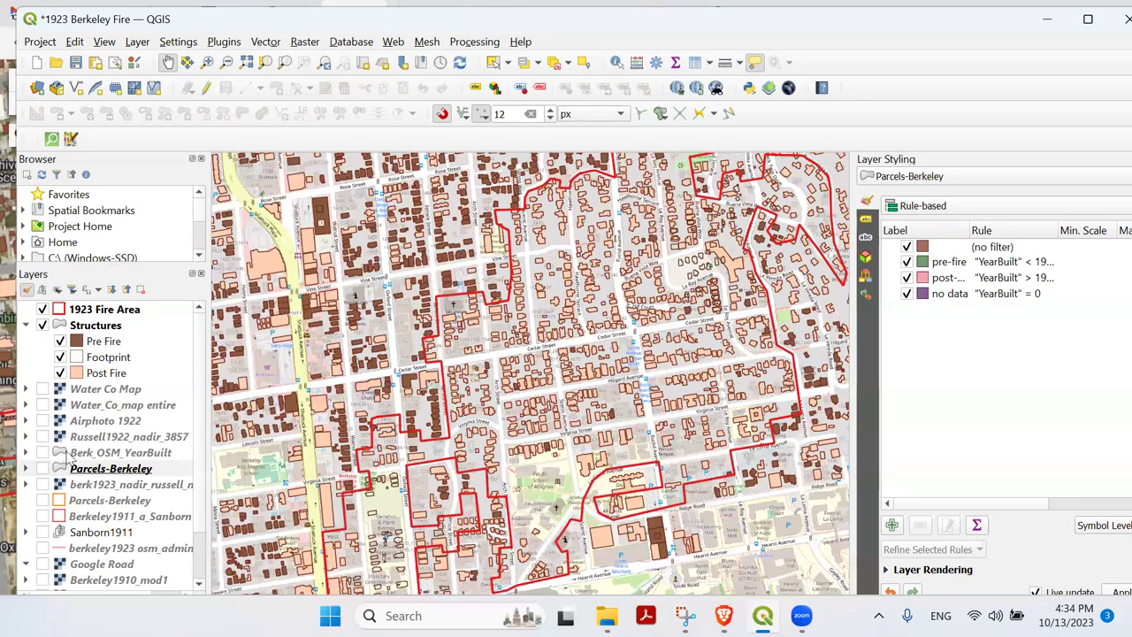
scroll(91, 542, down, 1)
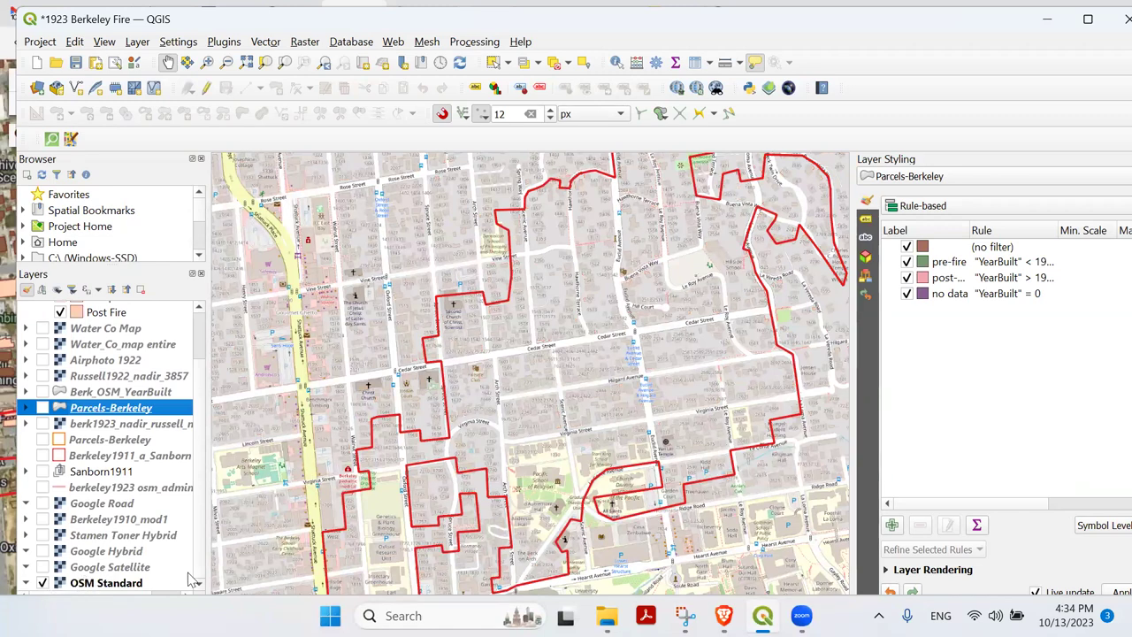
click(42, 535)
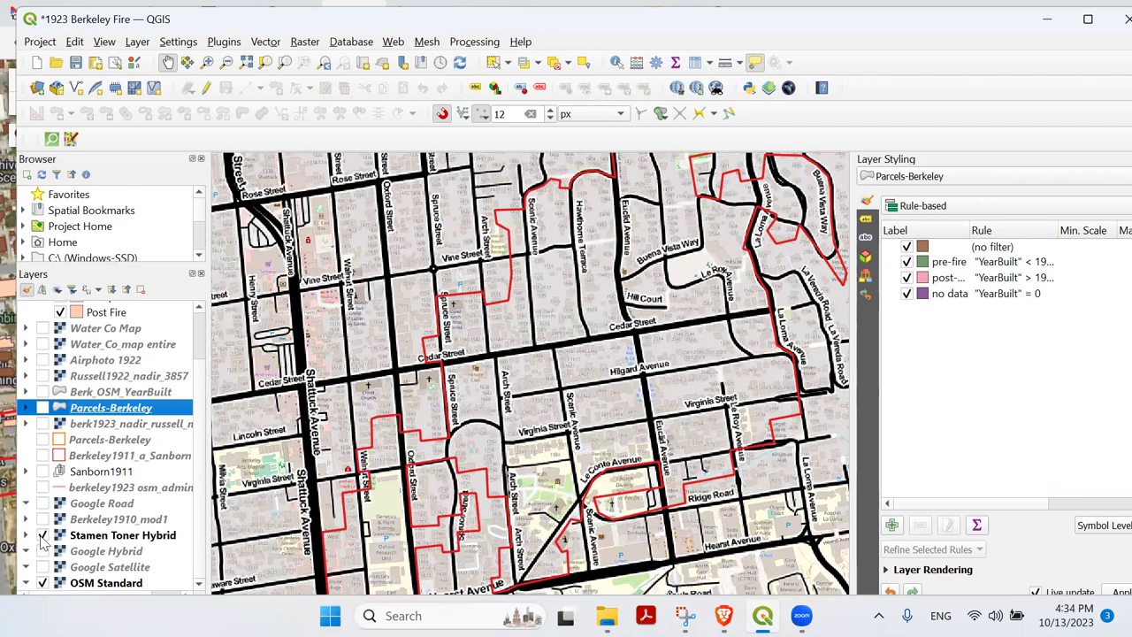
click(43, 536)
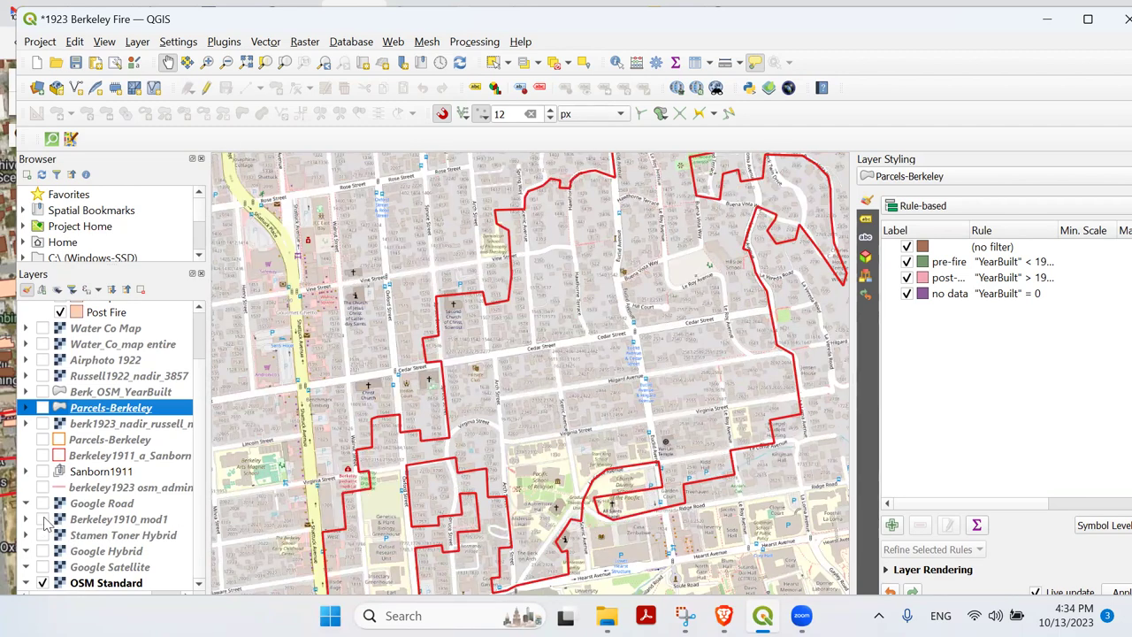
click(42, 520)
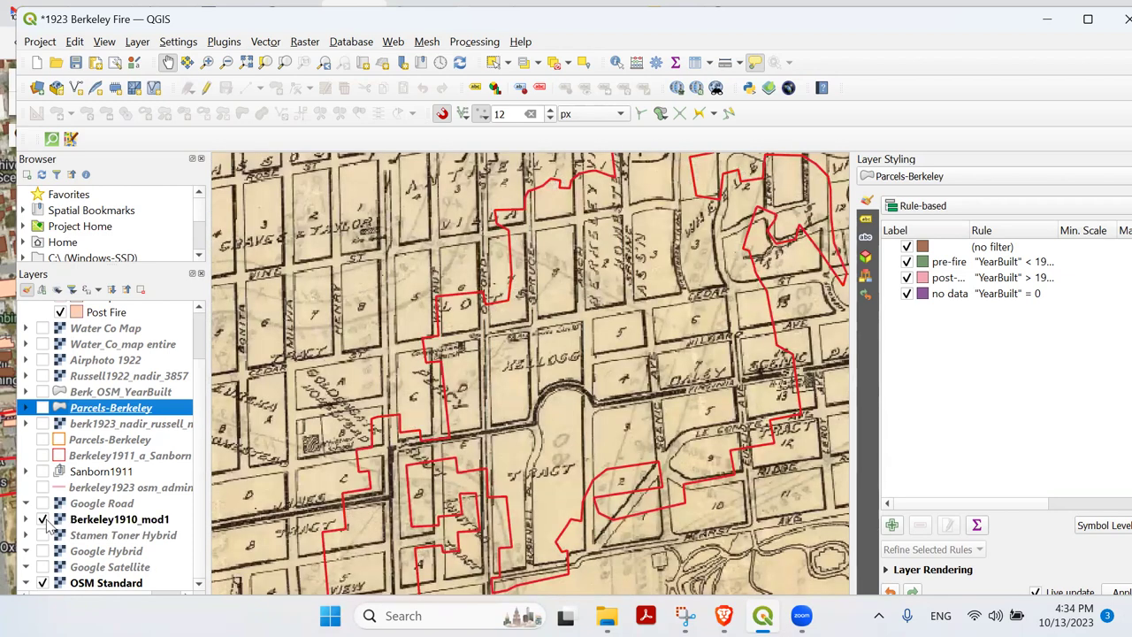
click(42, 519)
click(42, 504)
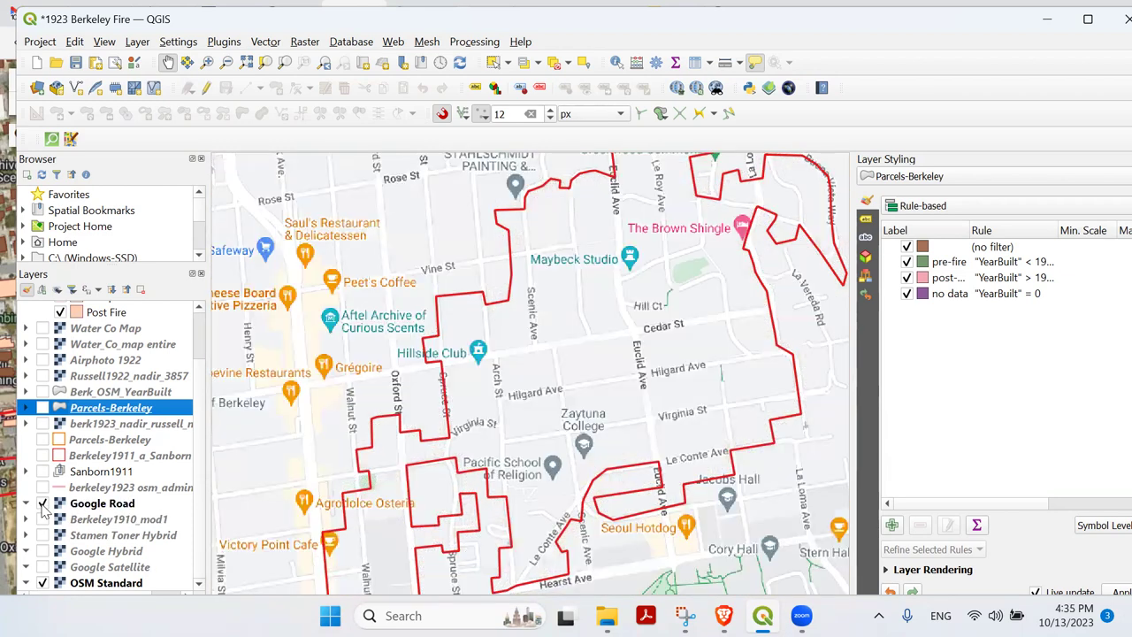
click(42, 504)
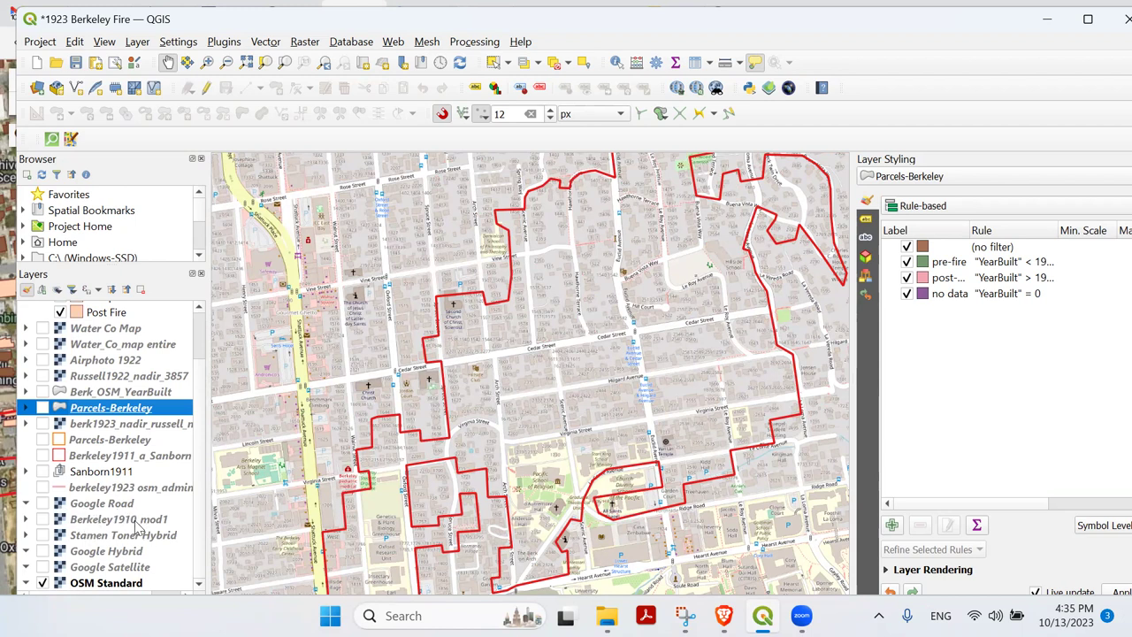
Review the QuickMapServices More services settings and save them, then zoom toward Buena Vista Way.
click(391, 44)
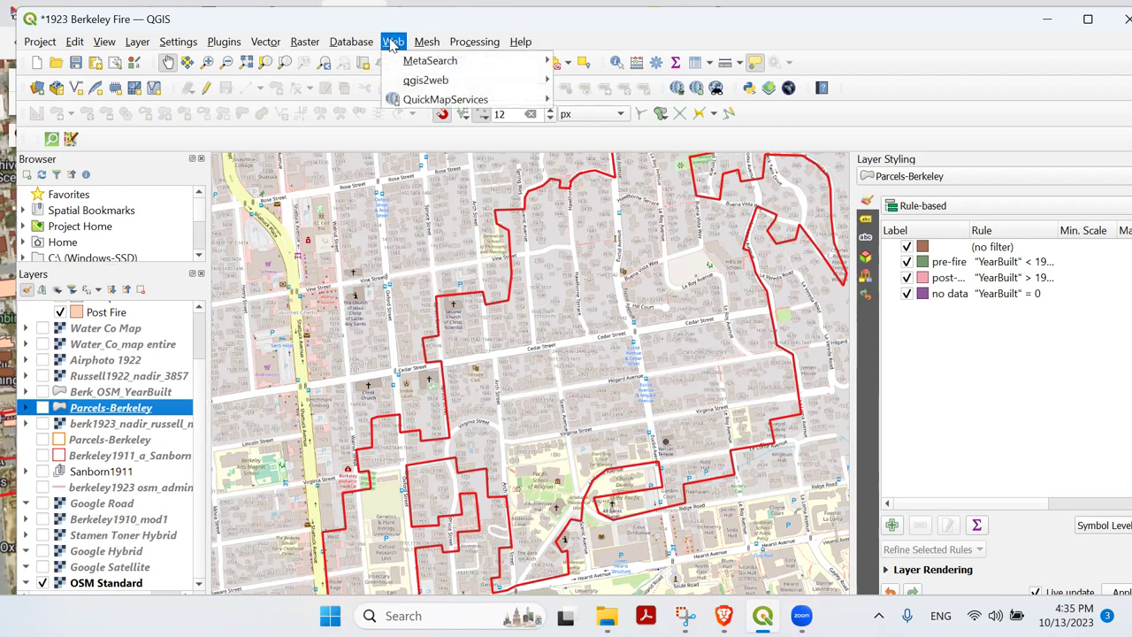
mouse_move(414, 104)
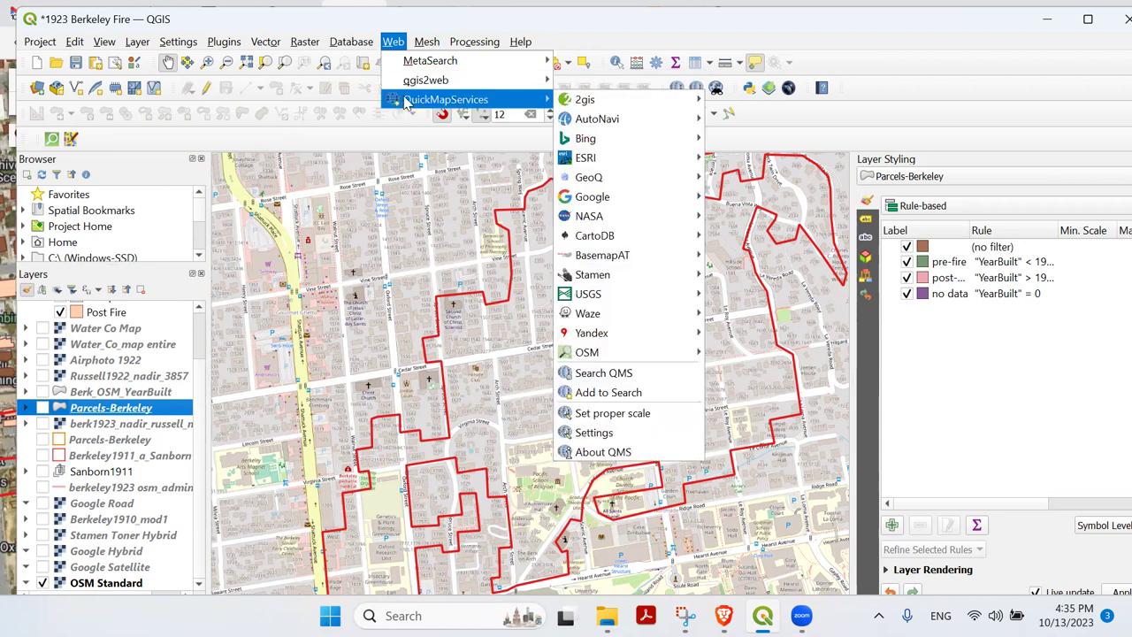
click(619, 434)
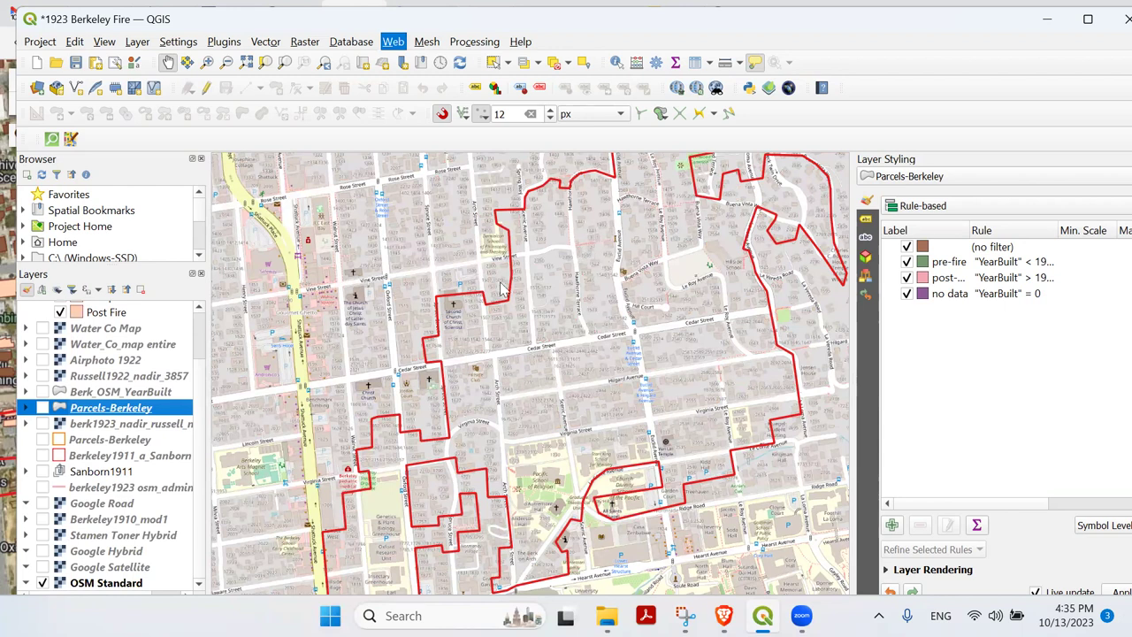
click(670, 163)
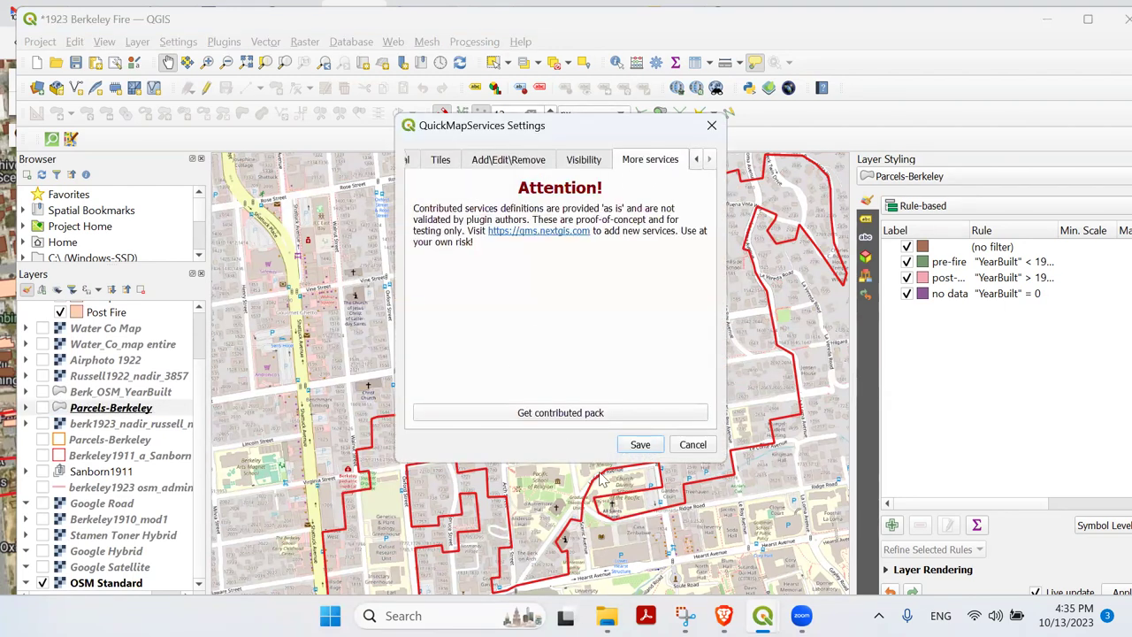
click(658, 445)
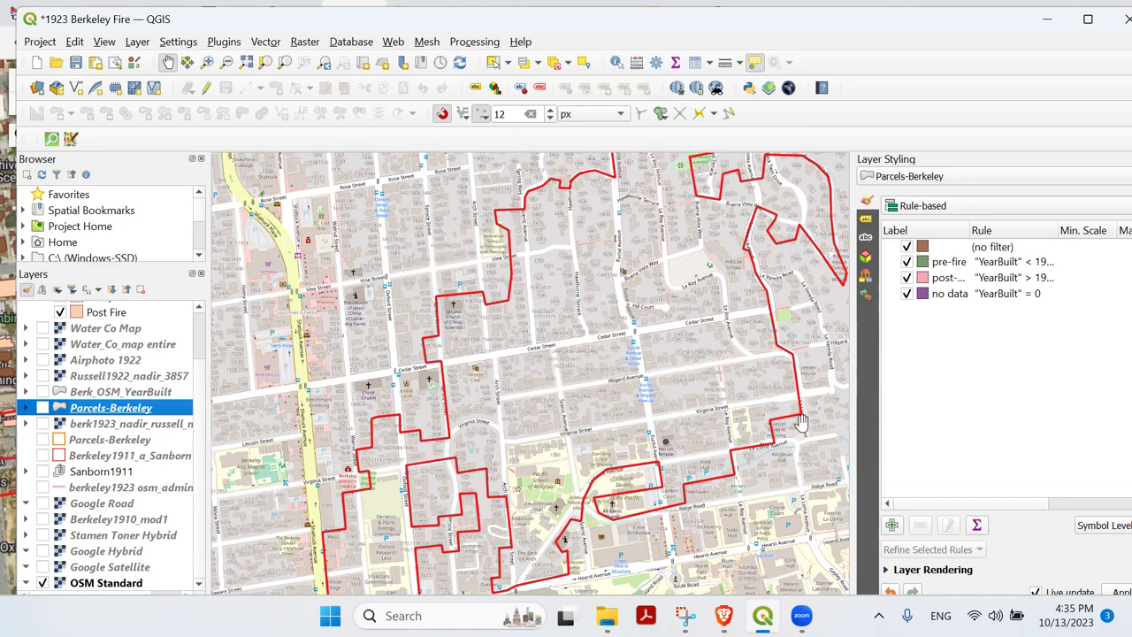
scroll(690, 246, up, 1)
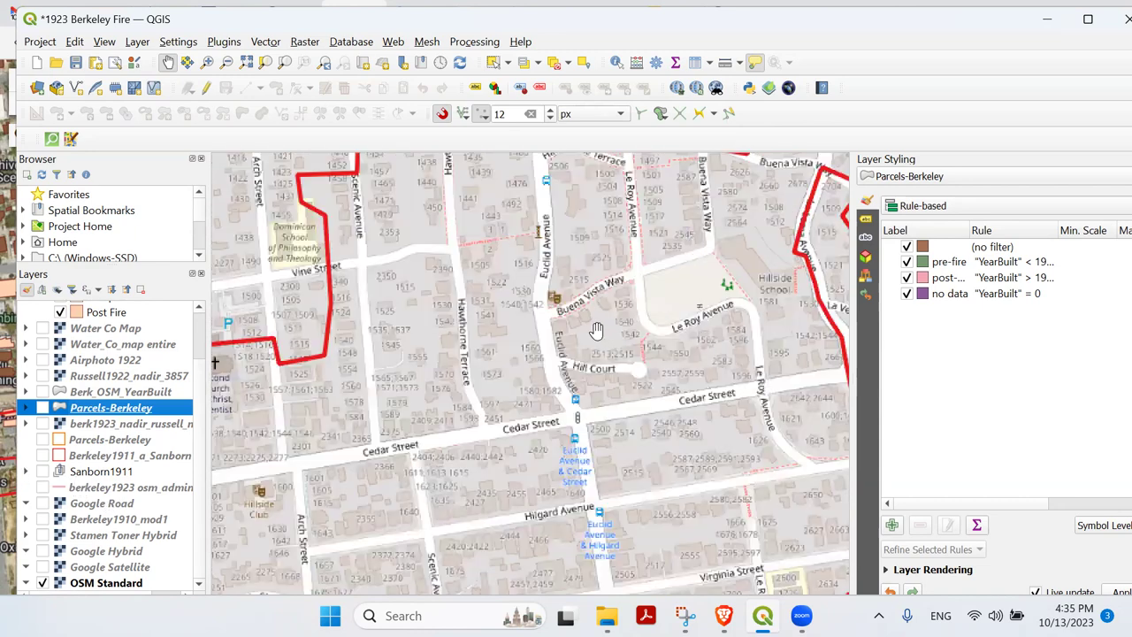
Show Structures and the expanded Sanborn1911 group, then zoom out over the fire area.
scroll(89, 309, up, 1)
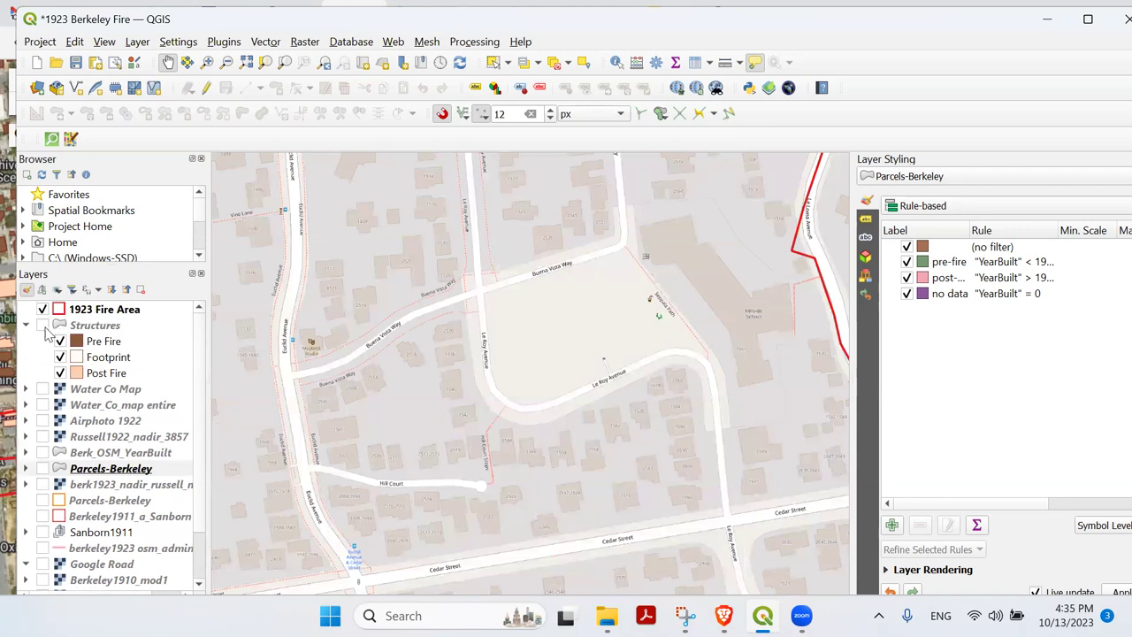
click(44, 325)
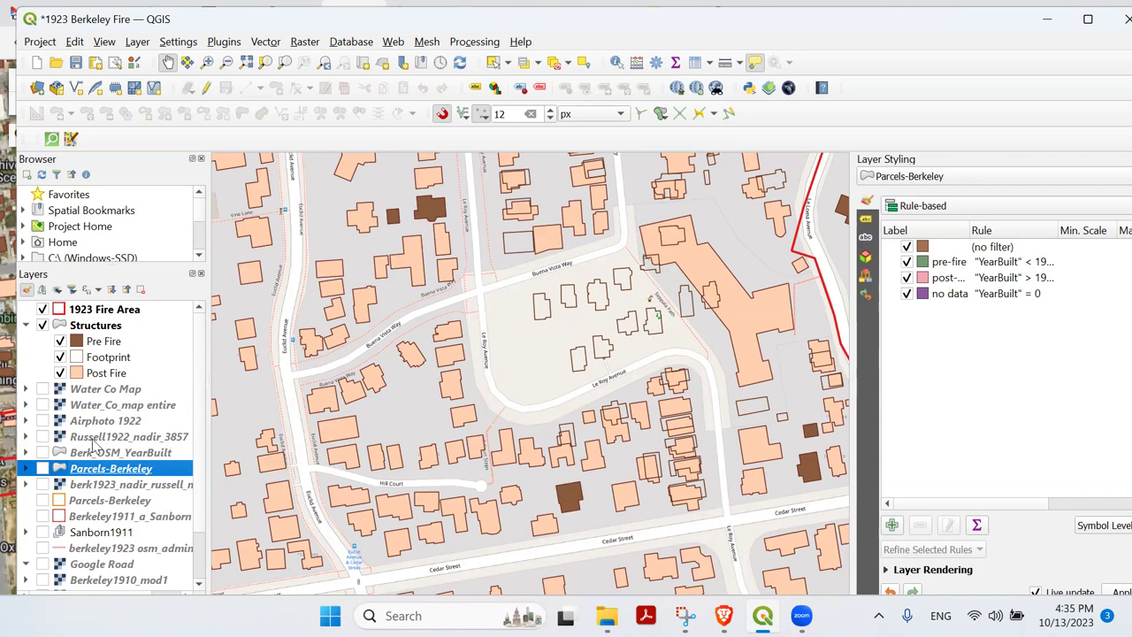
click(26, 532)
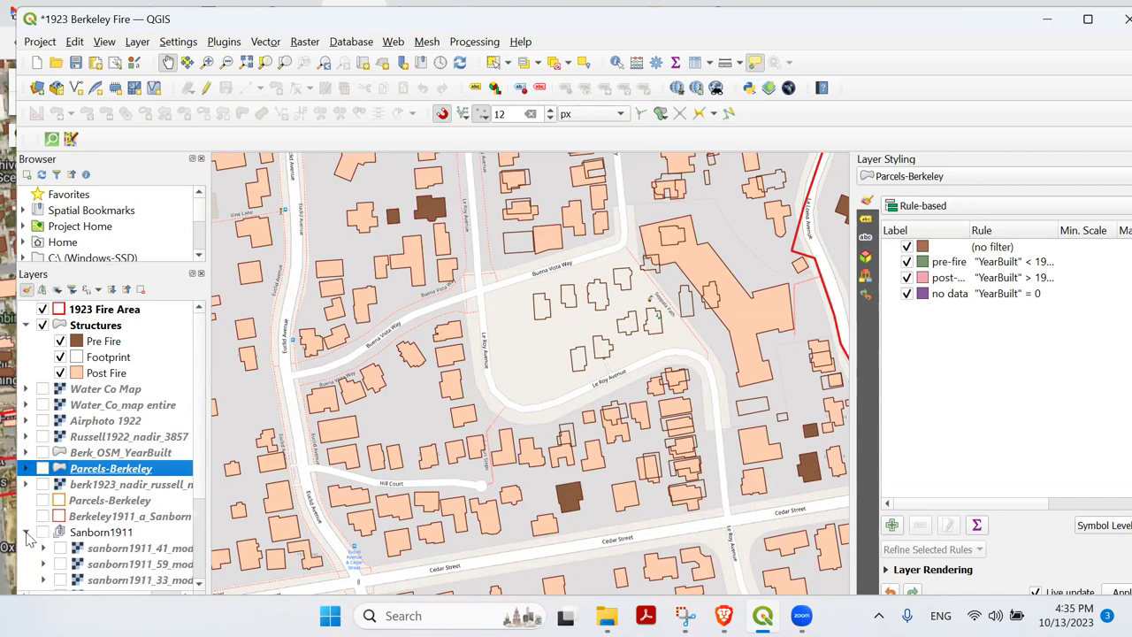
click(42, 532)
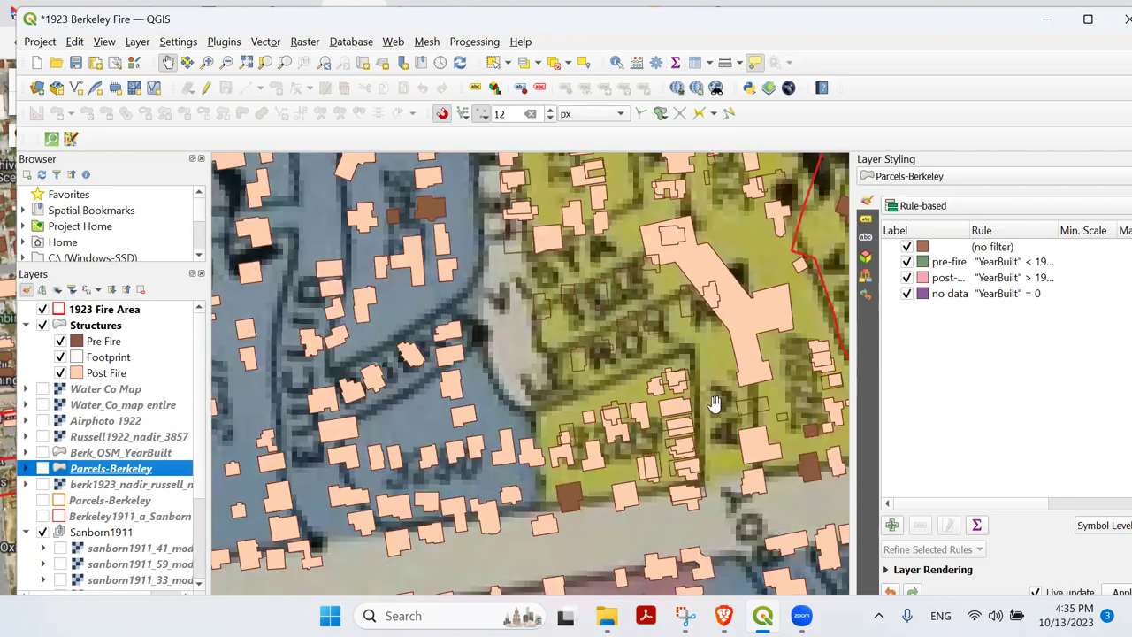
scroll(681, 400, down, 2)
scroll(627, 426, down, 2)
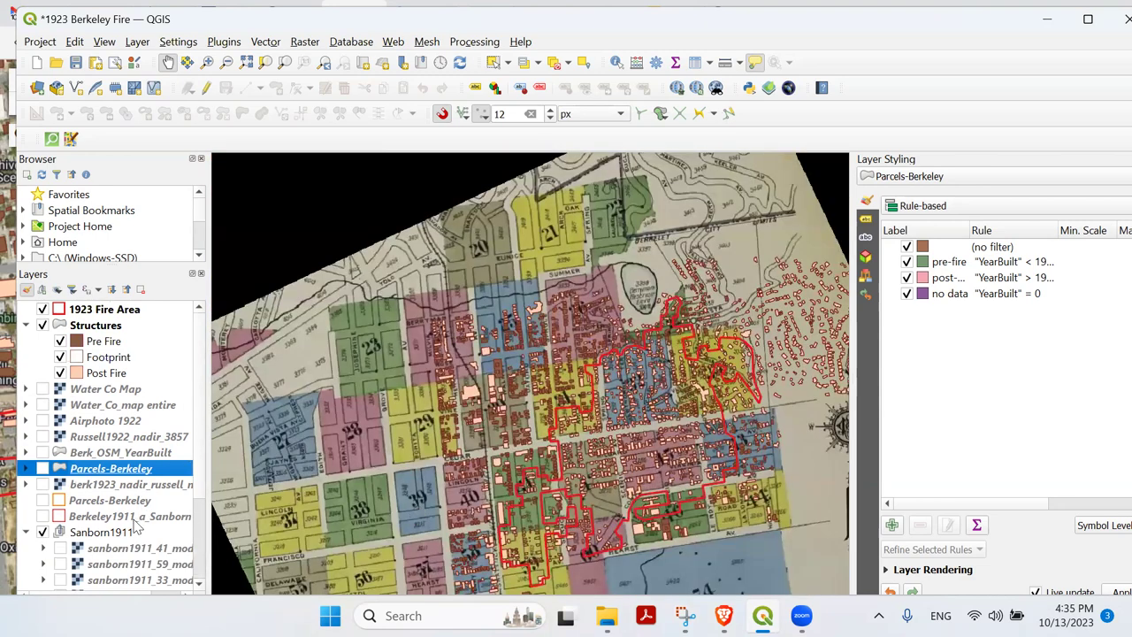
scroll(139, 553, down, 1)
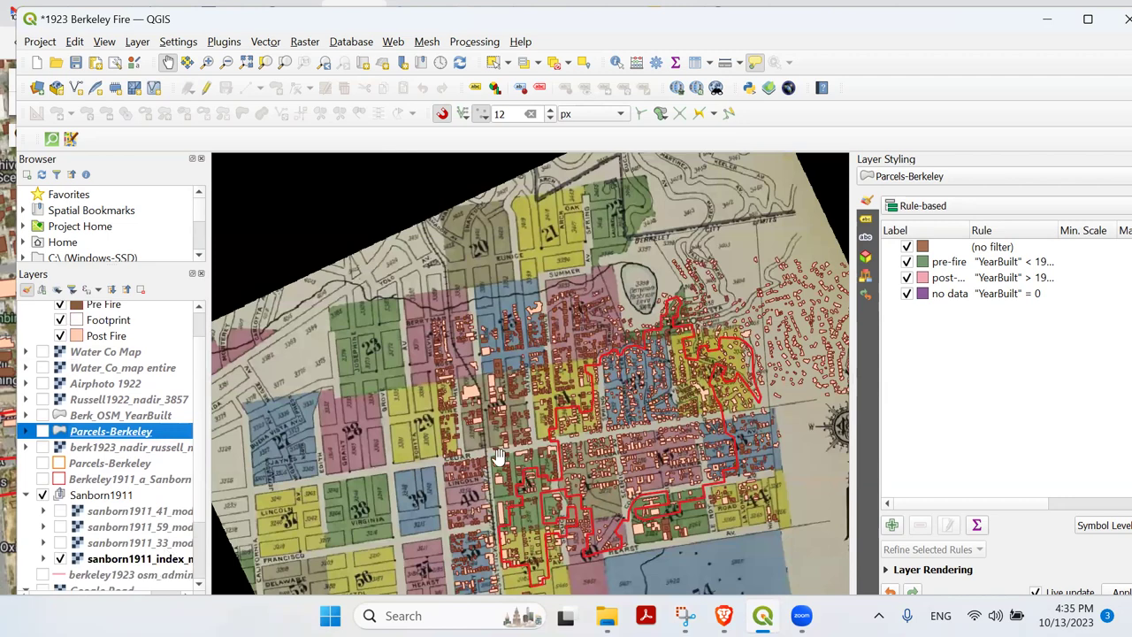
scroll(605, 329, up, 1)
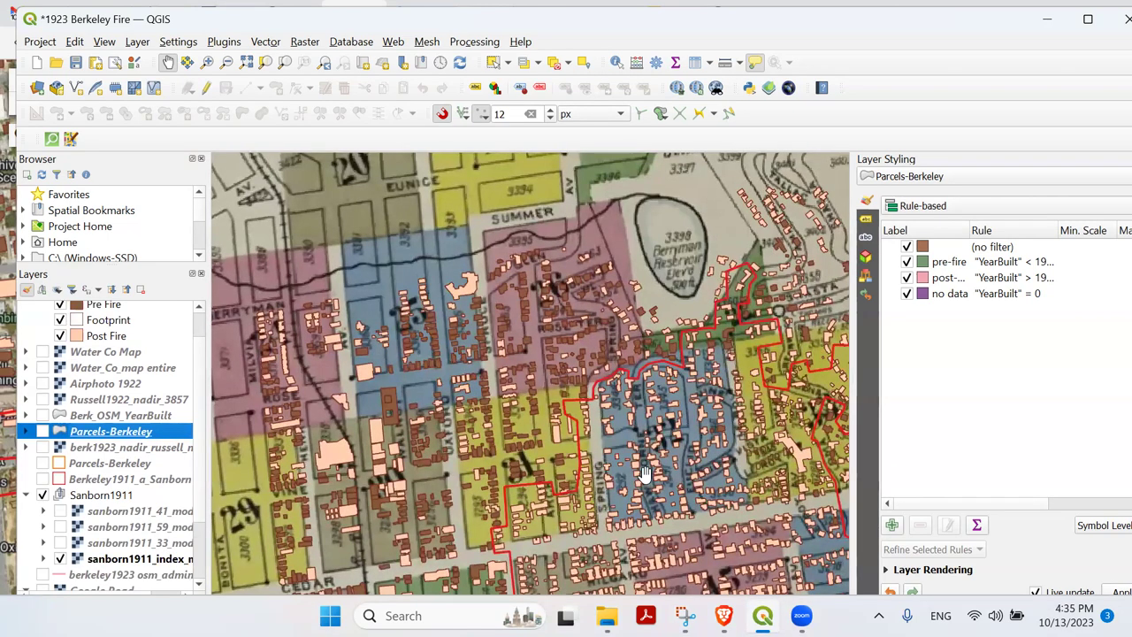
scroll(48, 371, up, 1)
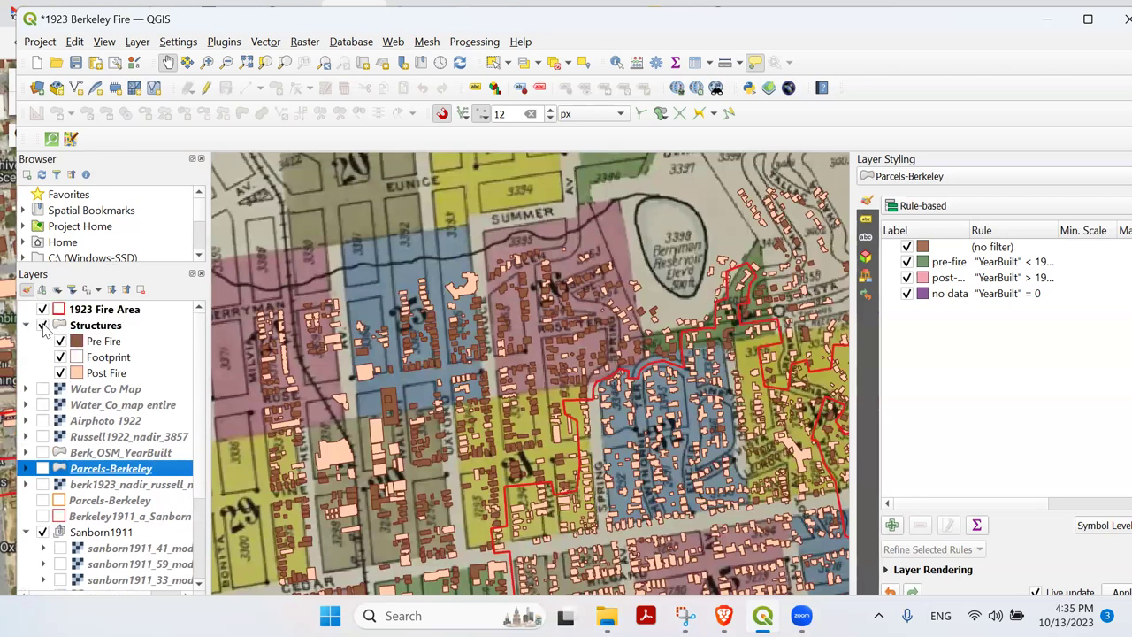
Hide Structures, pan to Hilgard Avenue, and zoom into sheet sanborn1911_33 around Le Roy Av.
click(42, 326)
drag(719, 465, 626, 374)
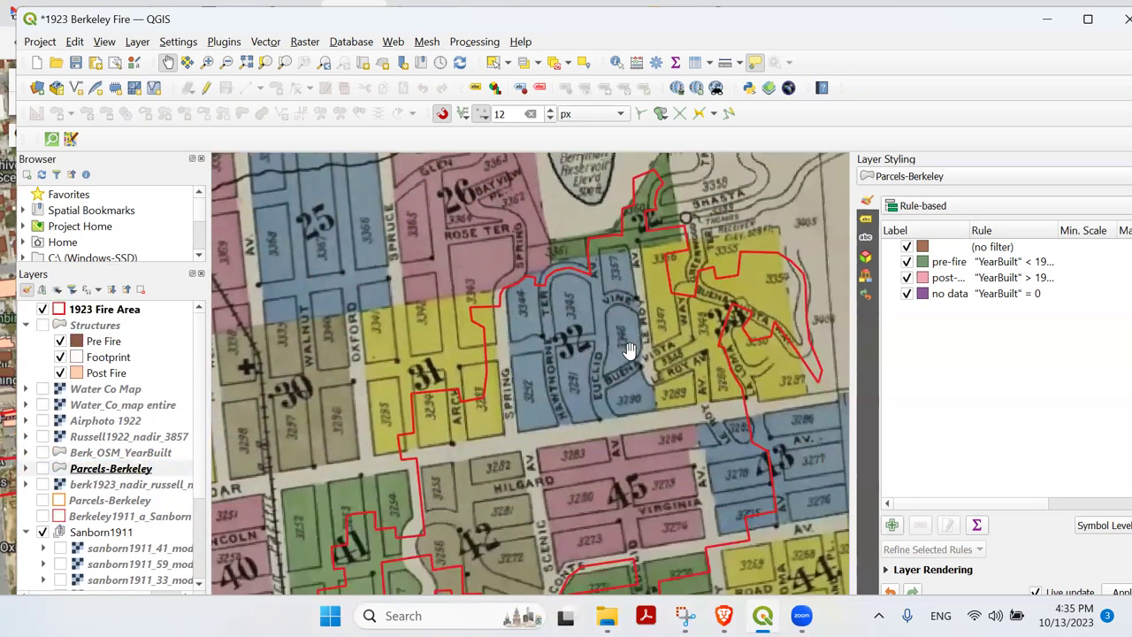
drag(459, 384, 553, 476)
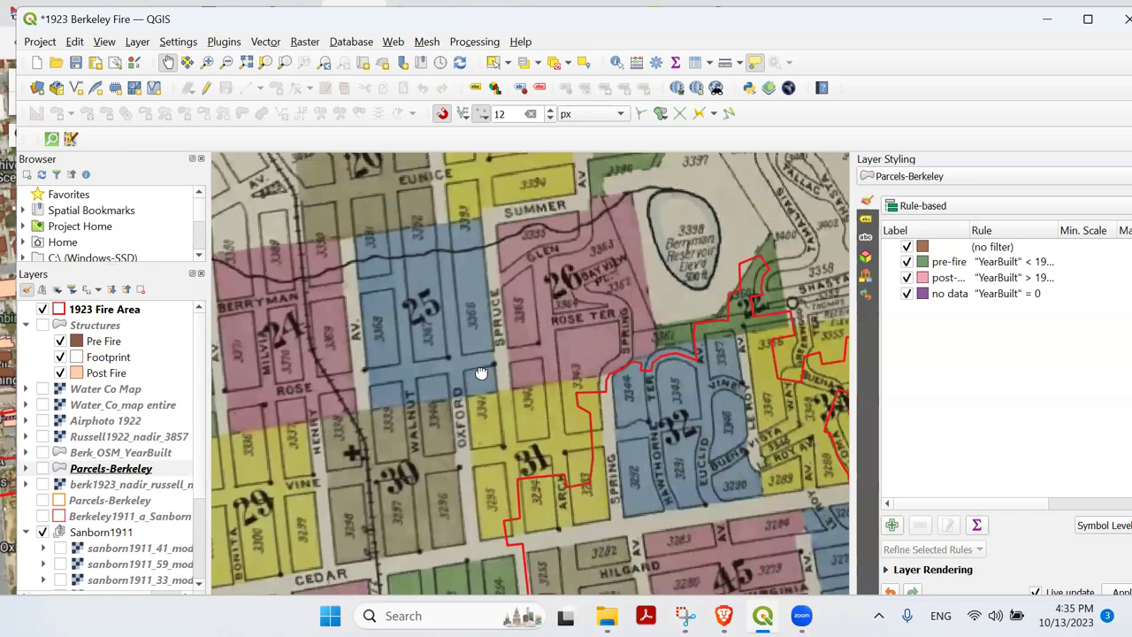
drag(479, 373, 381, 268)
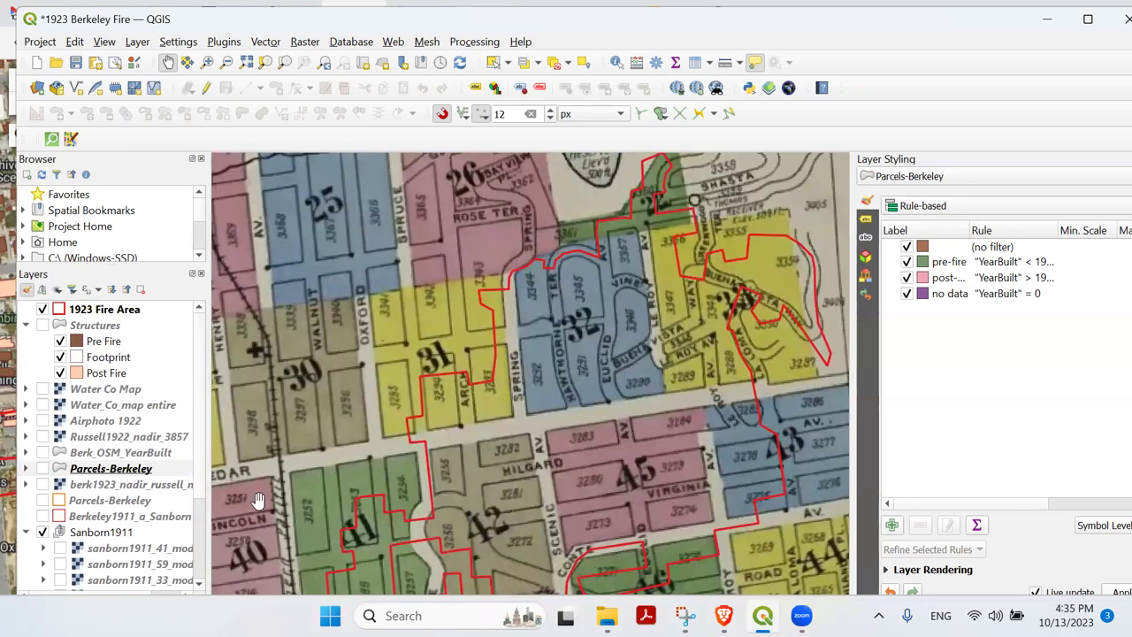
scroll(58, 574, down, 1)
click(59, 543)
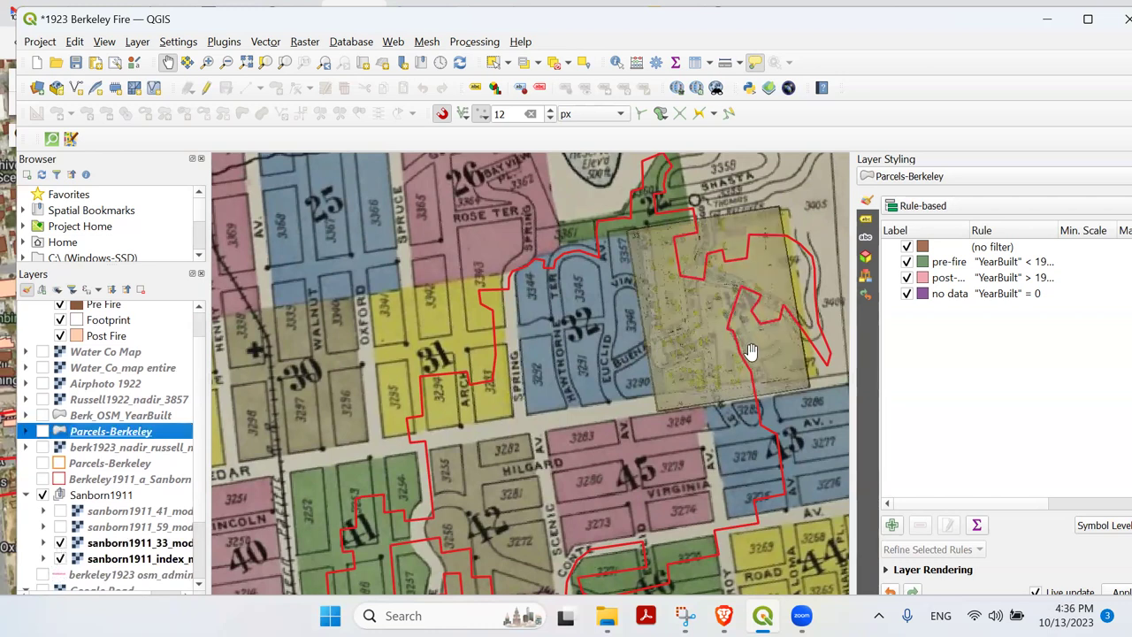
scroll(690, 352, up, 1)
scroll(660, 344, up, 2)
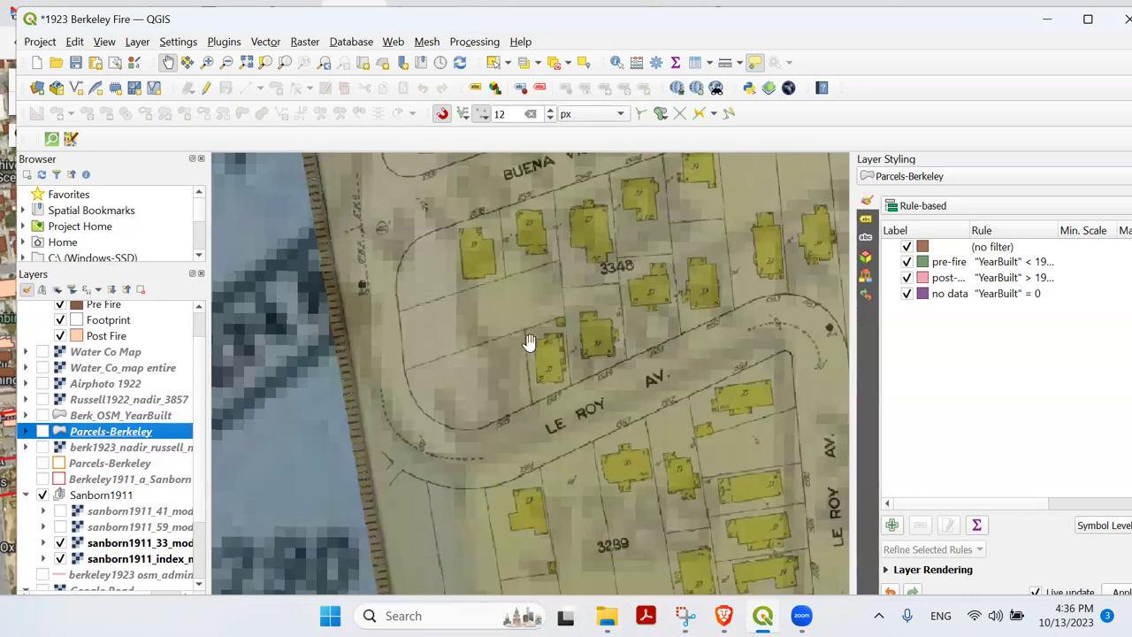
scroll(64, 354, up, 1)
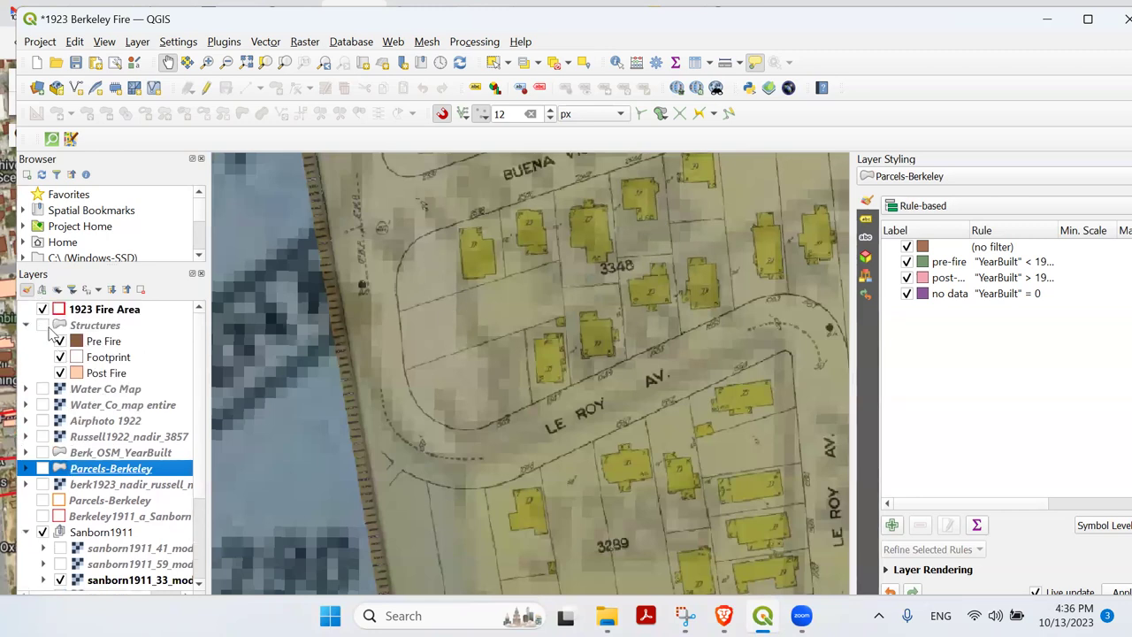
Untick and collapse Sanborn1911, show Structures, and recentre on the Buena Vista block.
click(43, 326)
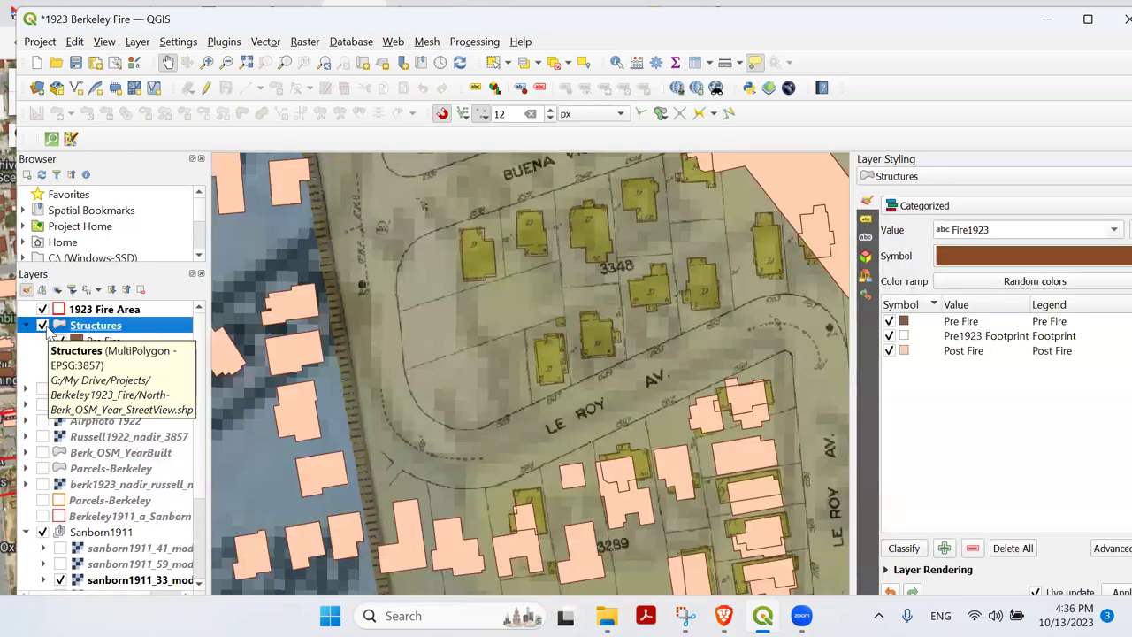
click(44, 327)
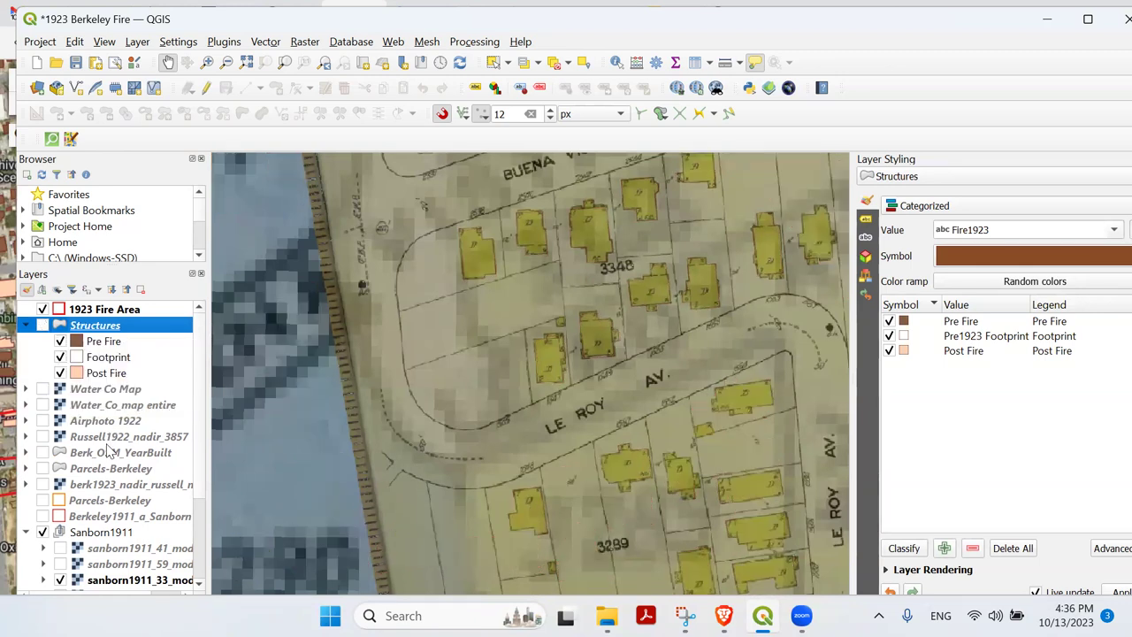
click(44, 531)
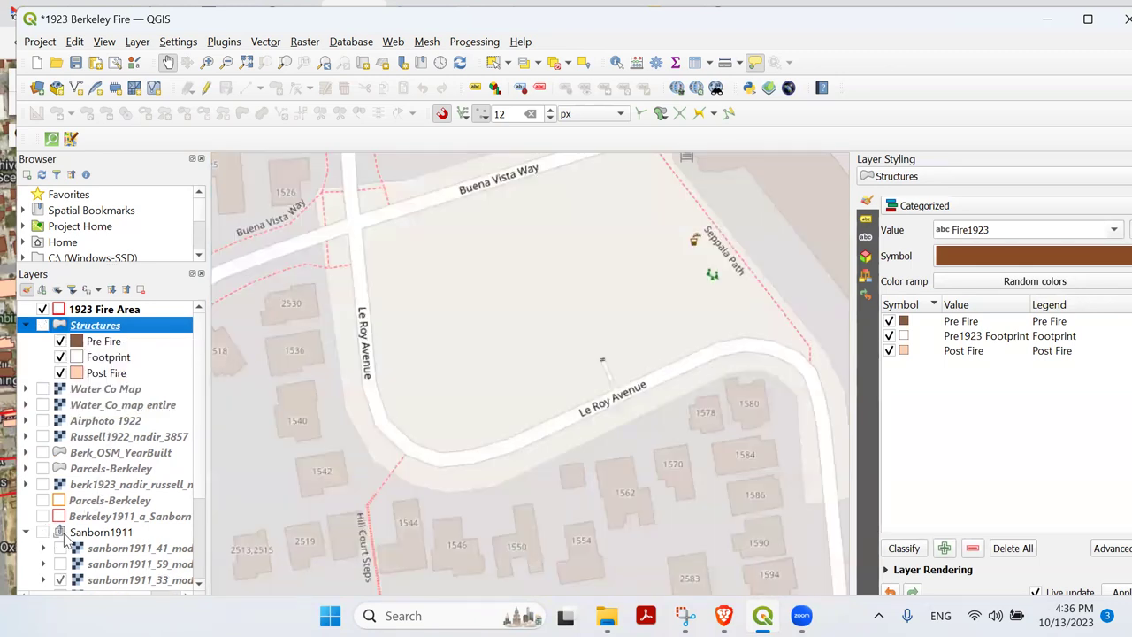
click(26, 532)
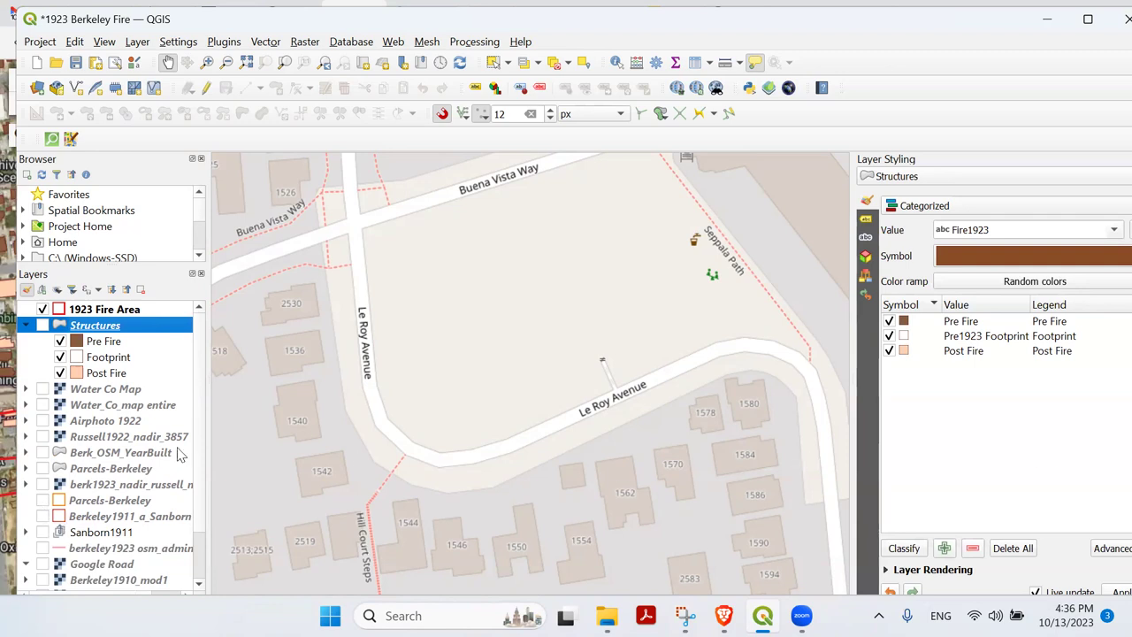
click(41, 325)
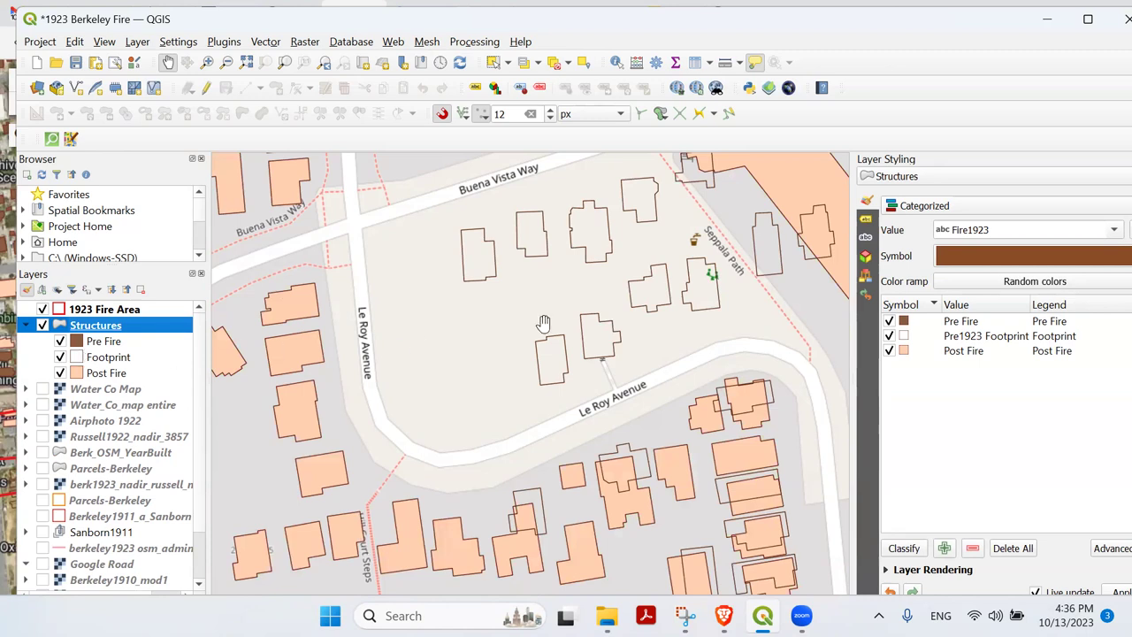
scroll(367, 427, down, 2)
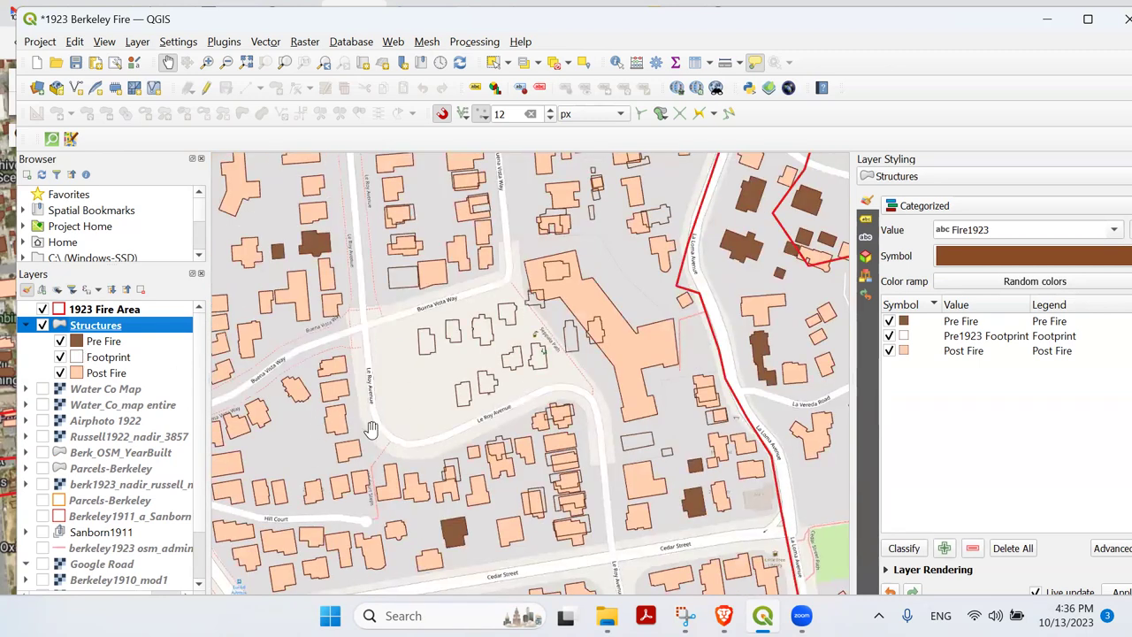
drag(345, 428, 440, 401)
Show Parcels-Berkeley, hide Structures, and glance at the Parcels-Berkeley layer context menu.
click(42, 500)
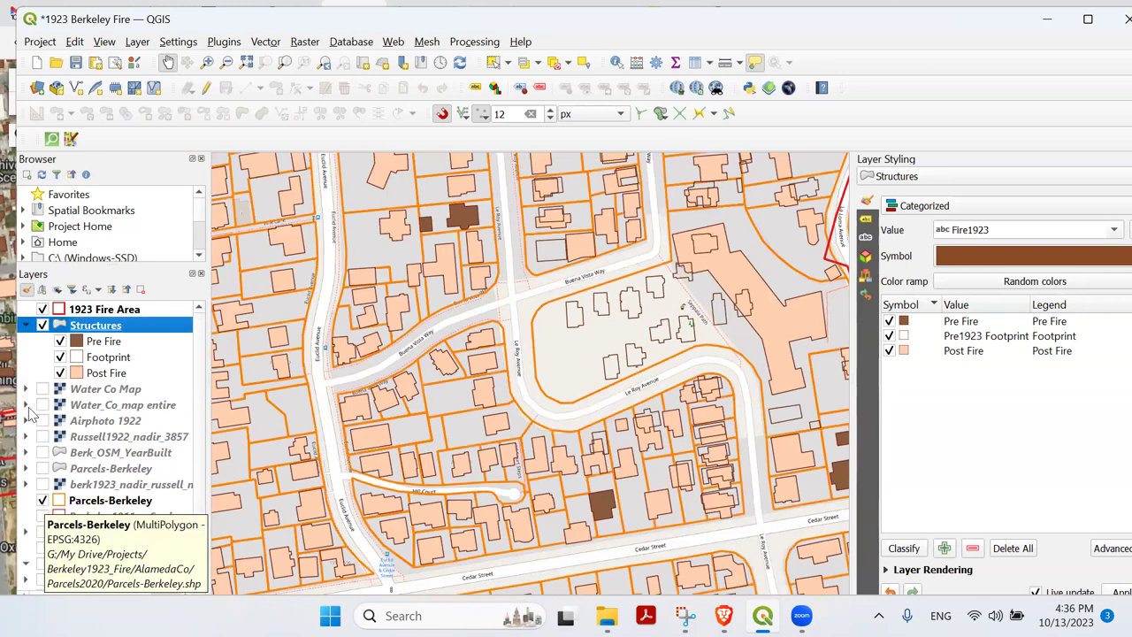
click(42, 325)
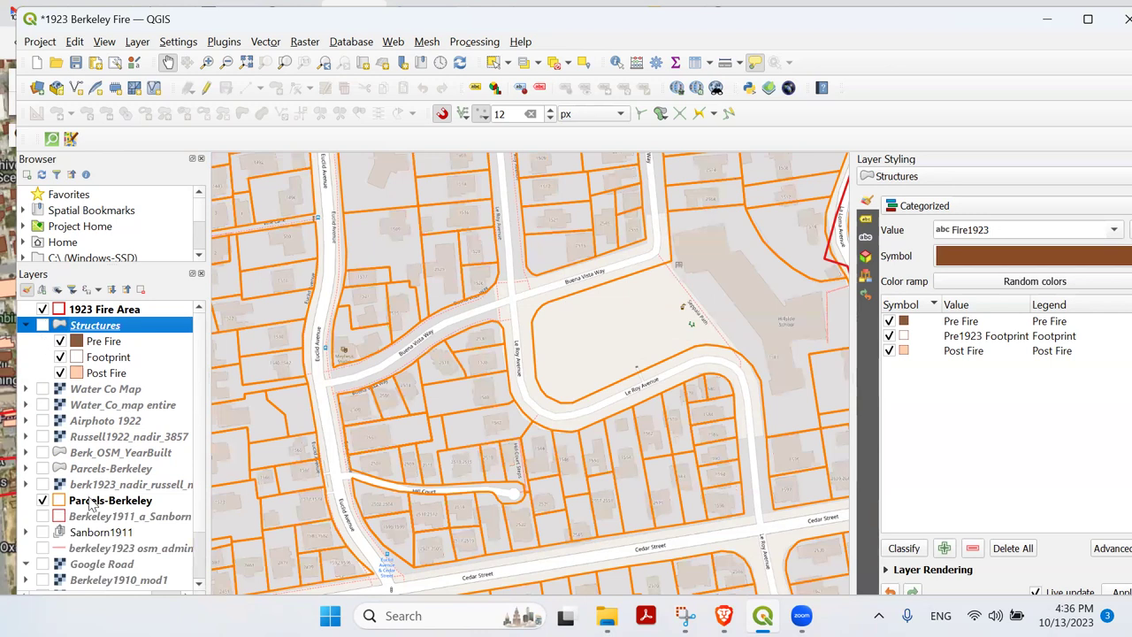
right_click(89, 506)
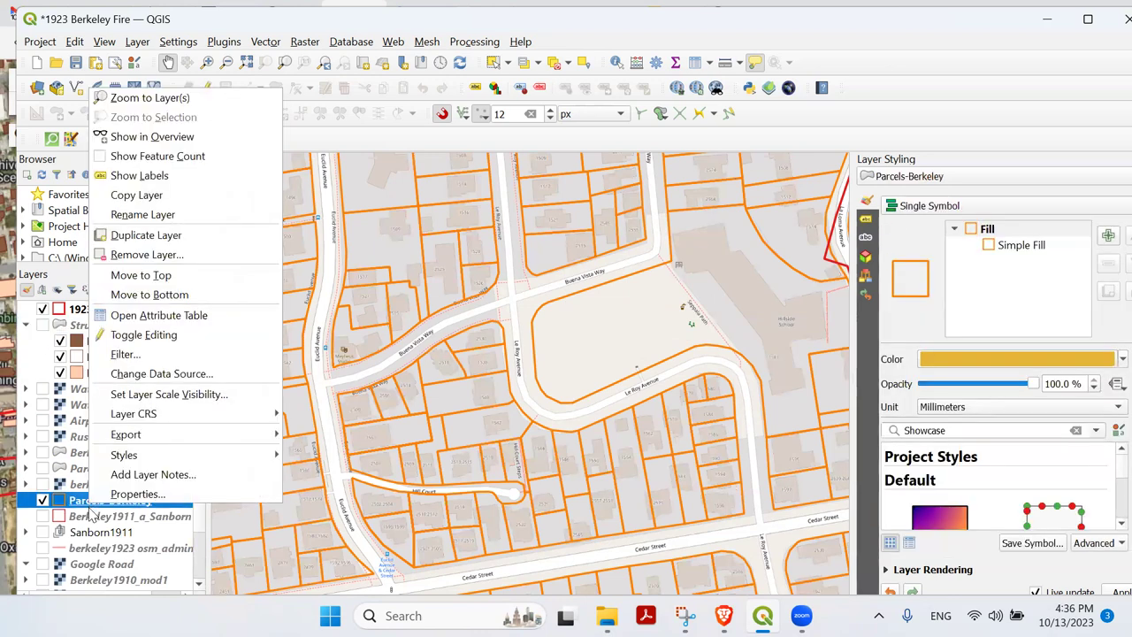
click(79, 511)
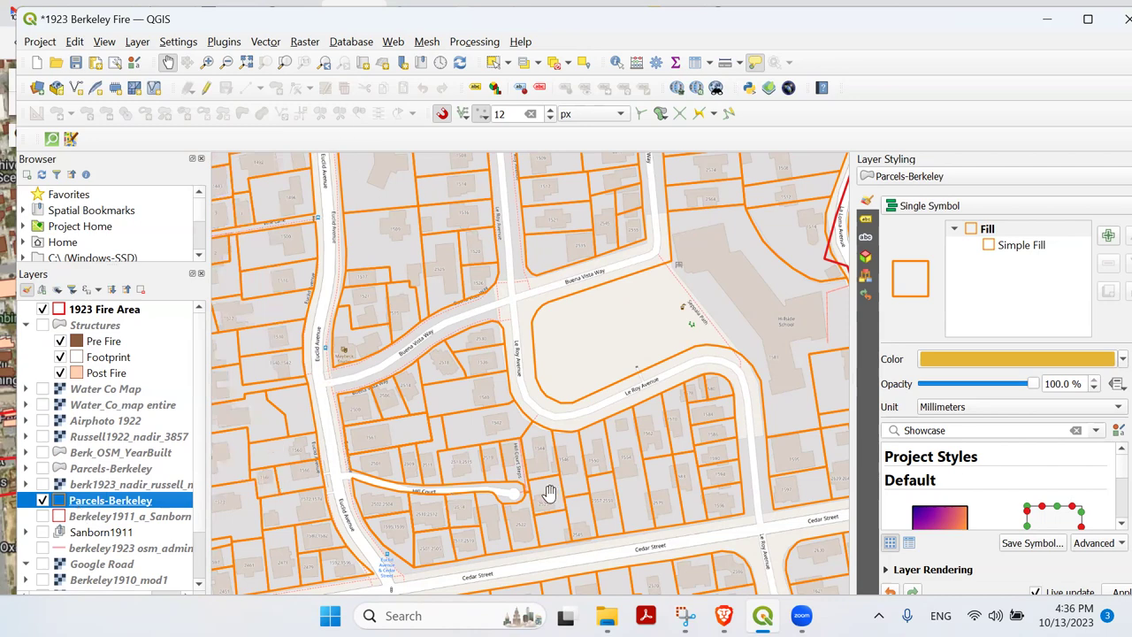
Switch to the Alameda County parcel viewer and pan to the blocks north of Hearst Ave.
key(alt+Tab)
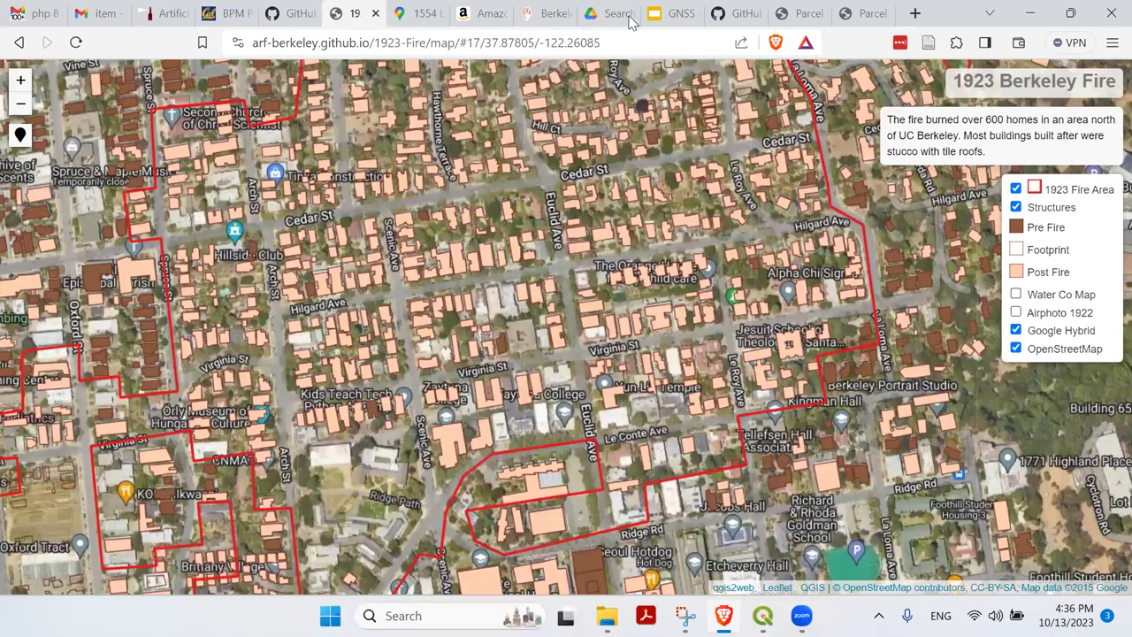
click(847, 17)
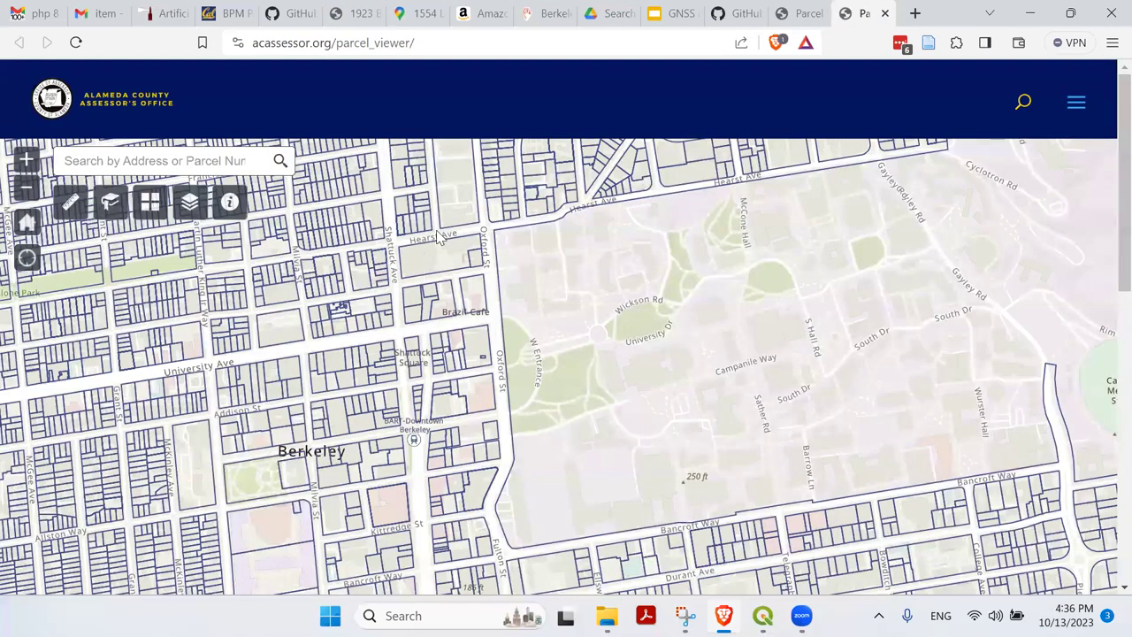
drag(570, 338, 551, 360)
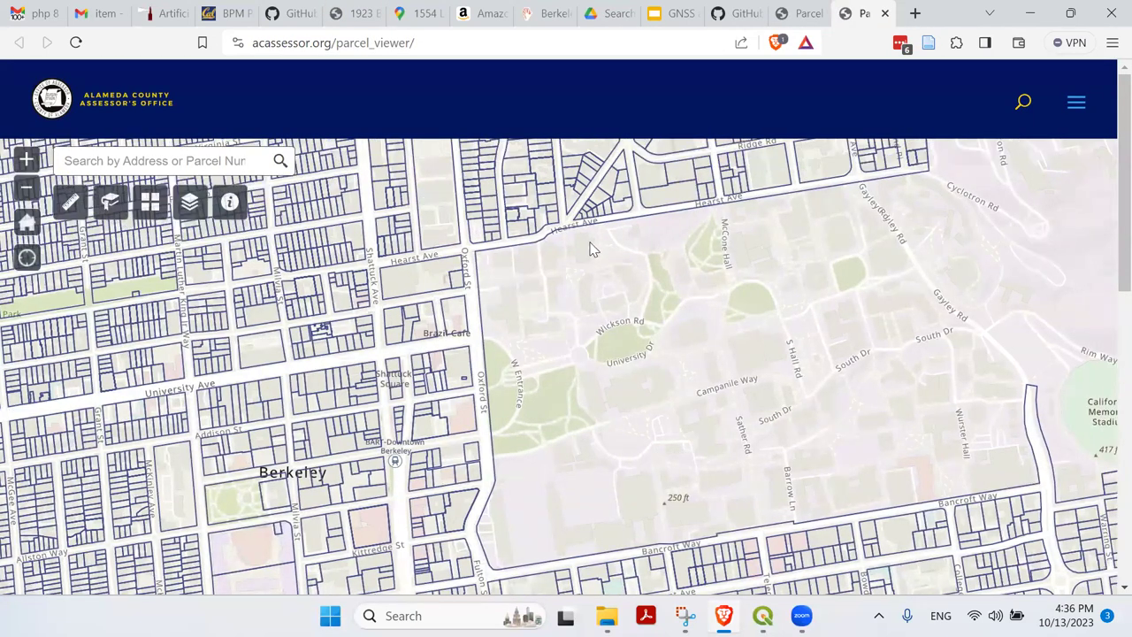
drag(557, 217, 541, 268)
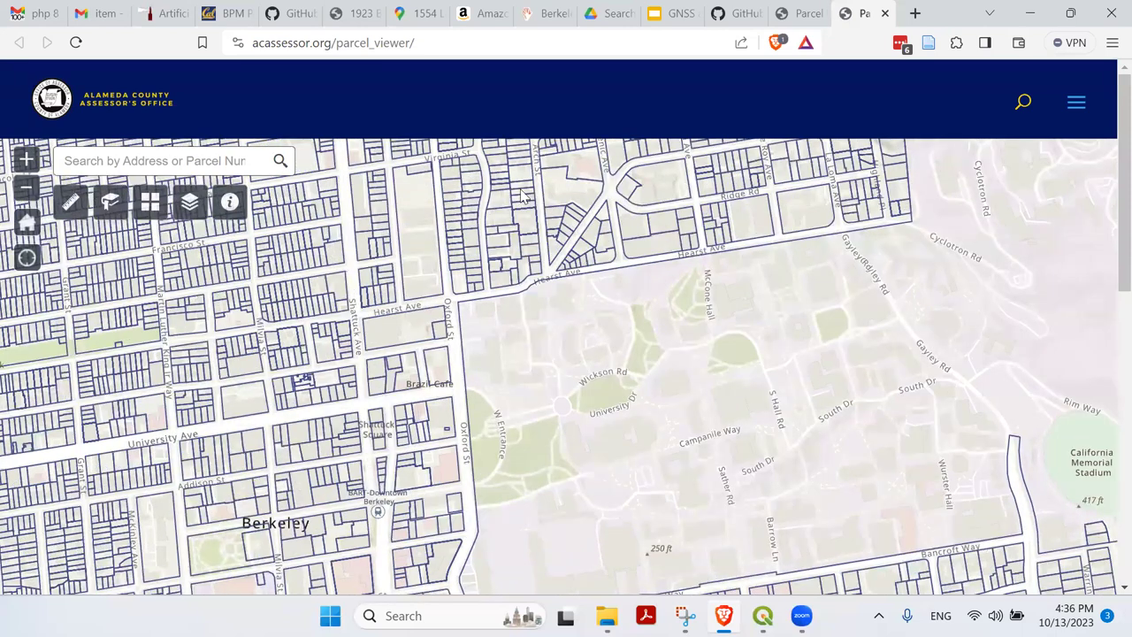
Open the Arch St parcel's popup and scroll through its assessed details.
click(522, 212)
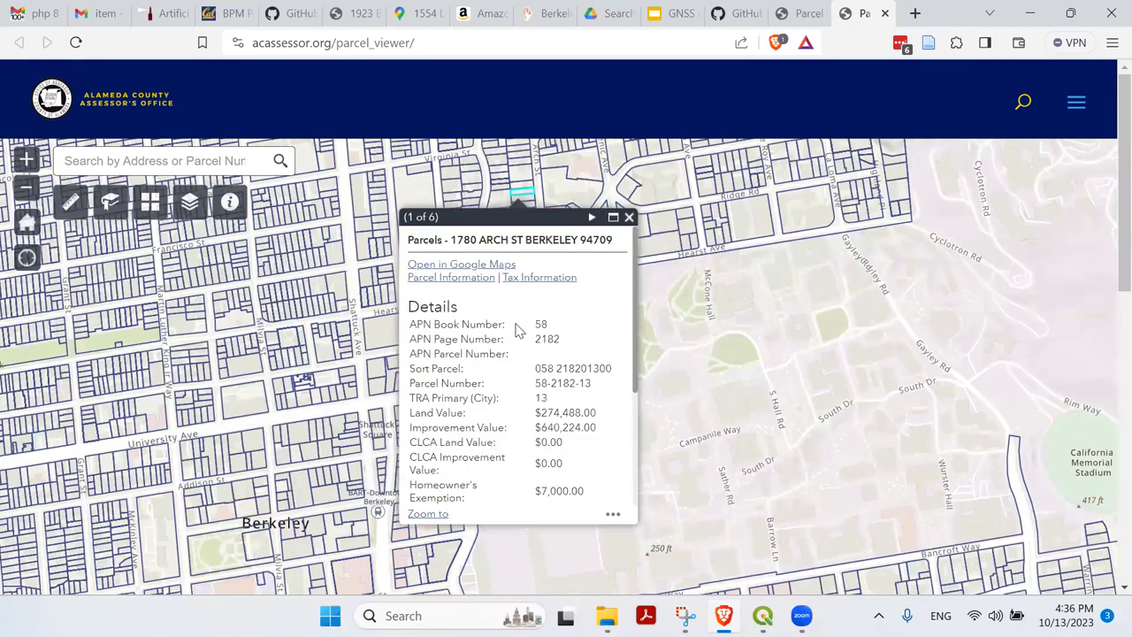
scroll(444, 315, down, 3)
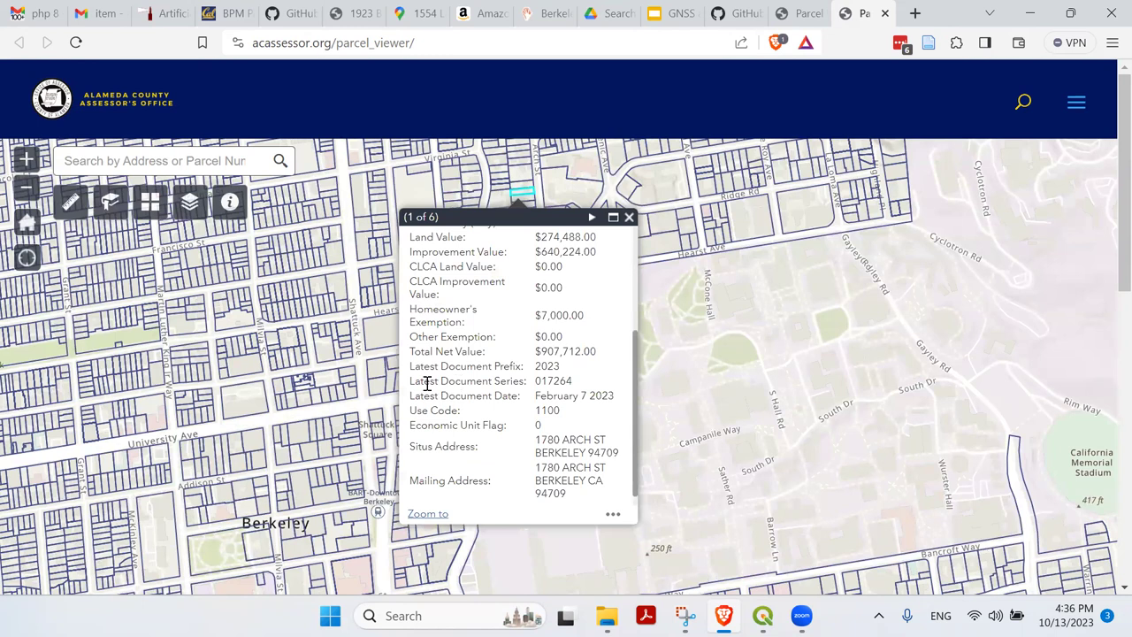
scroll(411, 410, down, 1)
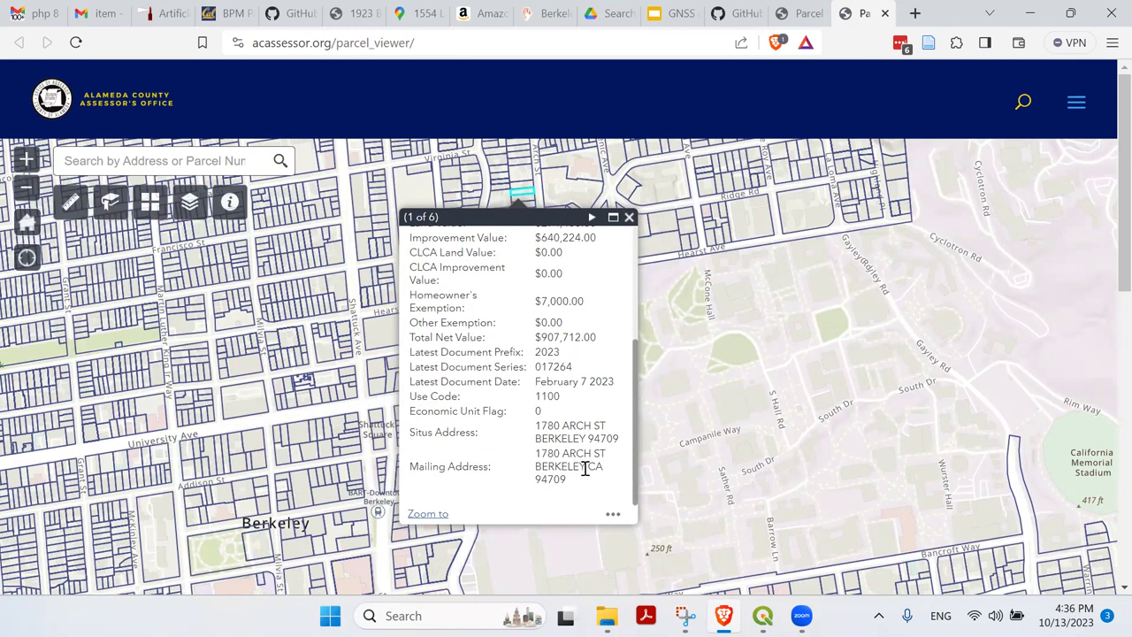
scroll(569, 458, up, 4)
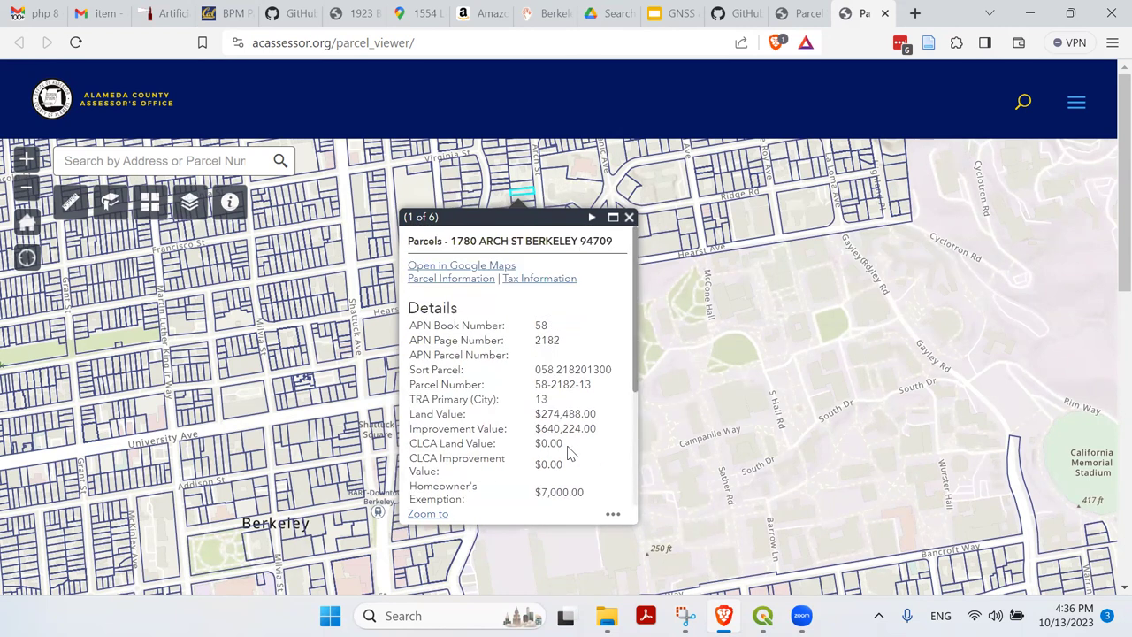
scroll(555, 444, down, 2)
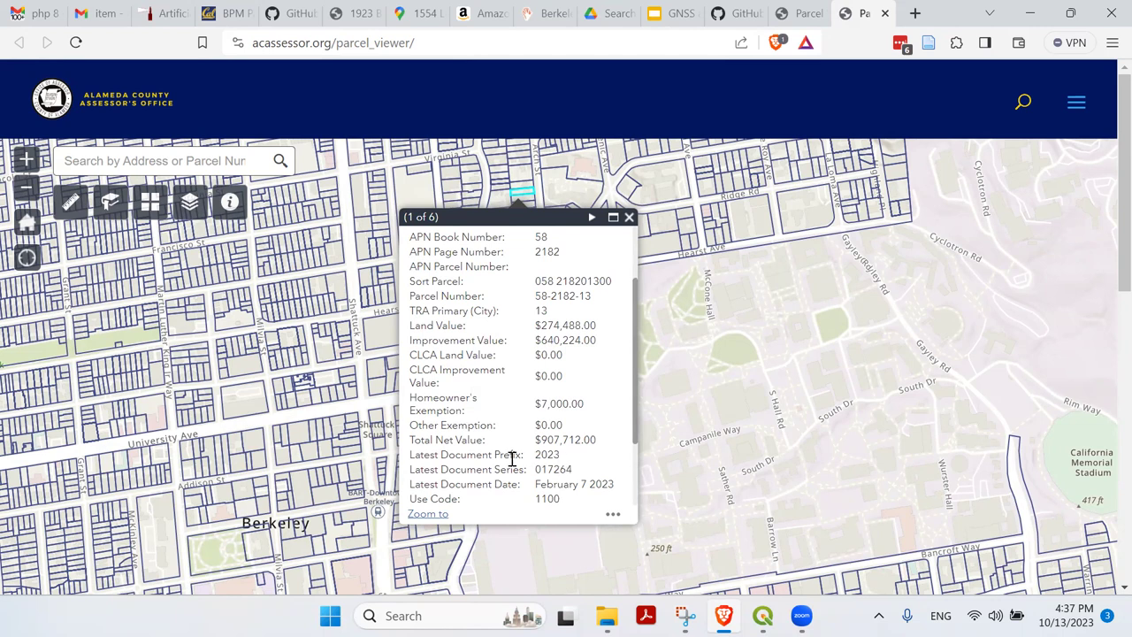
scroll(512, 459, down, 2)
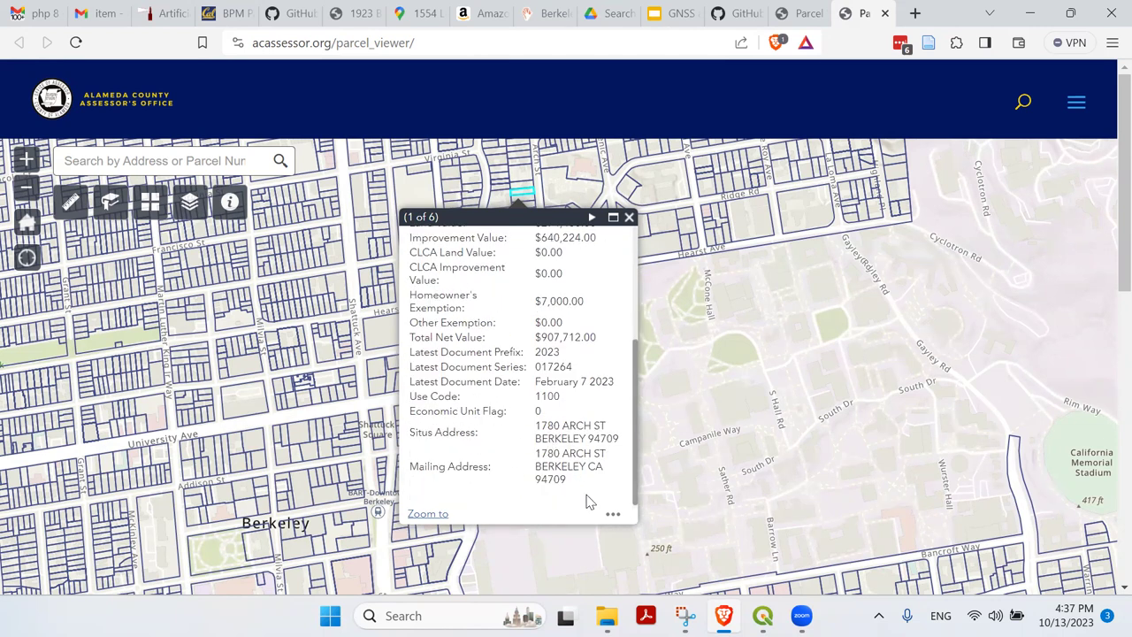
Reopen the Arch St parcel, select its Parcel Number to copy, and close the popup.
click(629, 218)
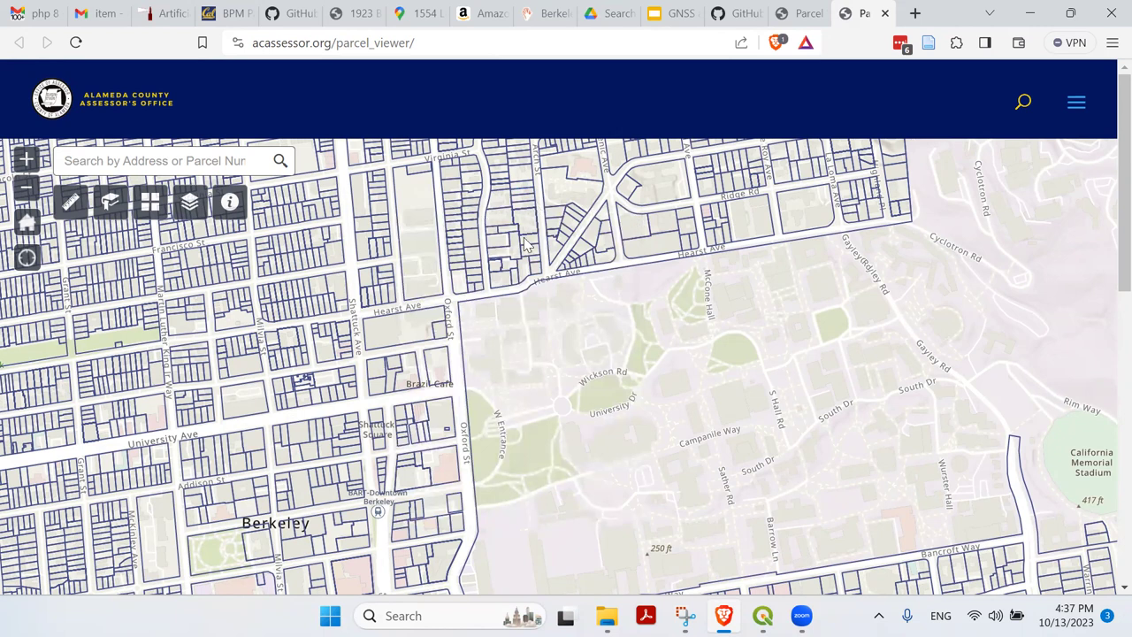
click(524, 196)
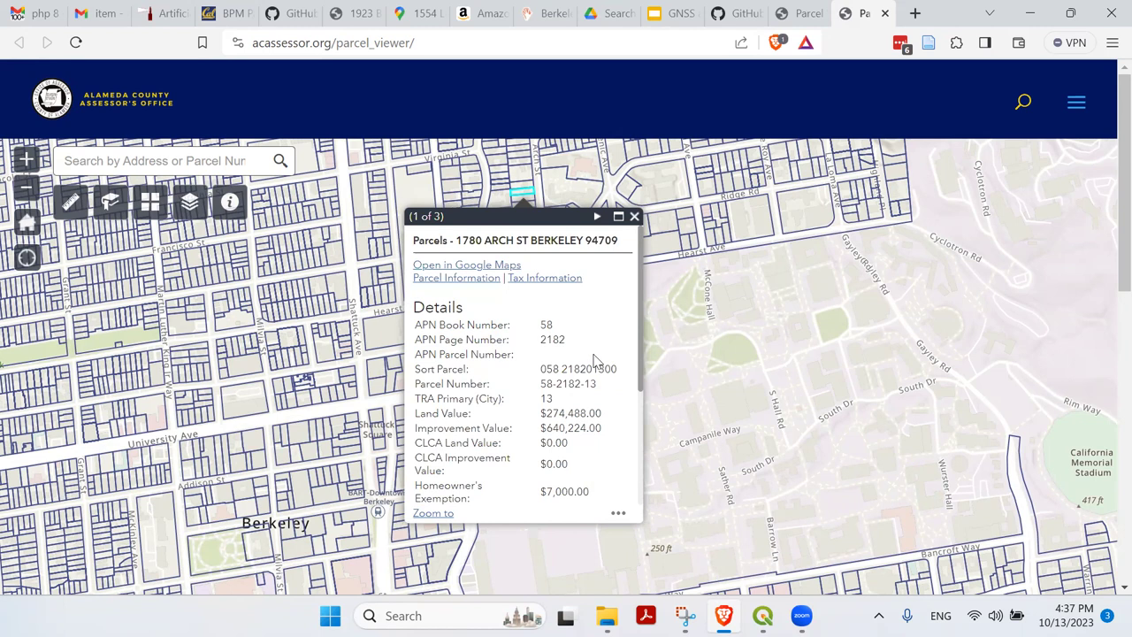
drag(607, 390, 426, 389)
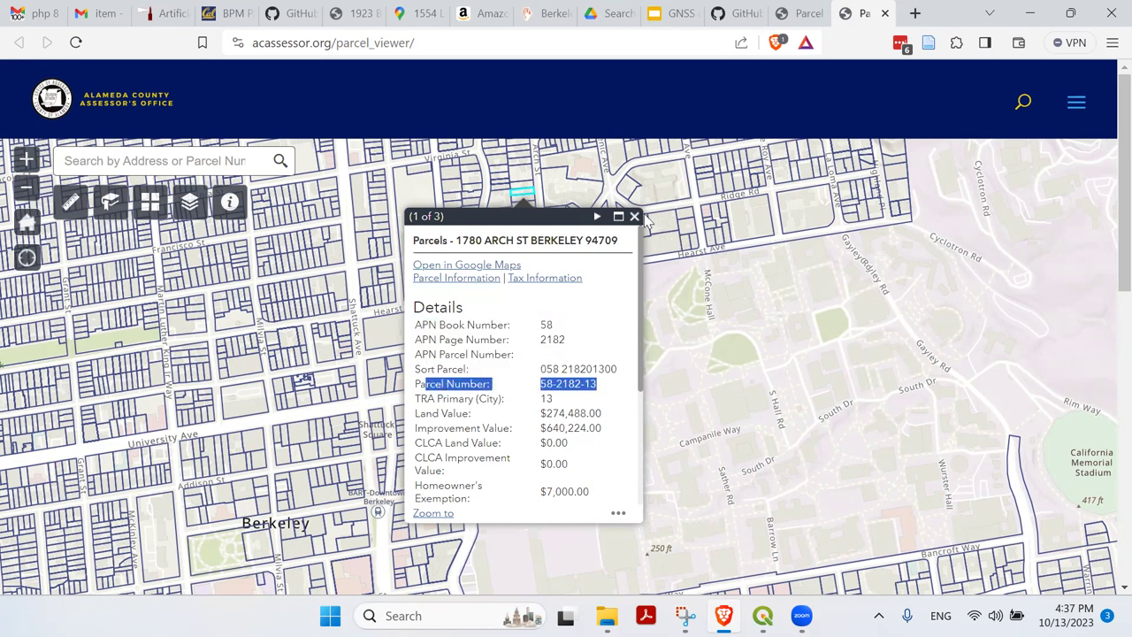
click(634, 216)
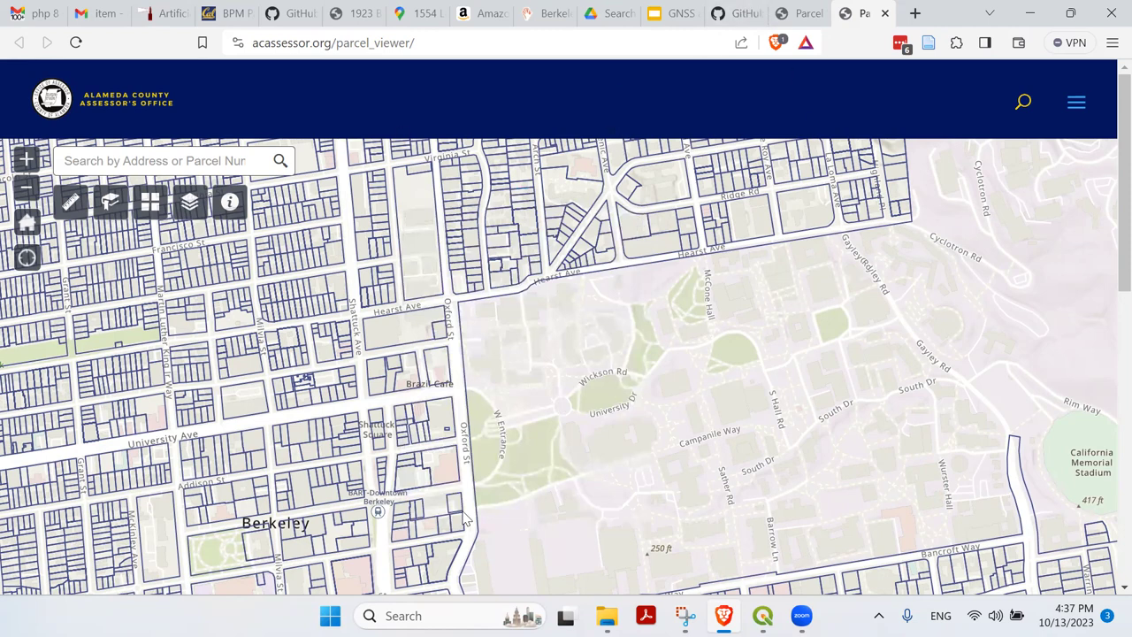
In QGIS, toggle Parcels-Berkeley and show Structures beneath it, then return to the browser.
key(alt+Tab)
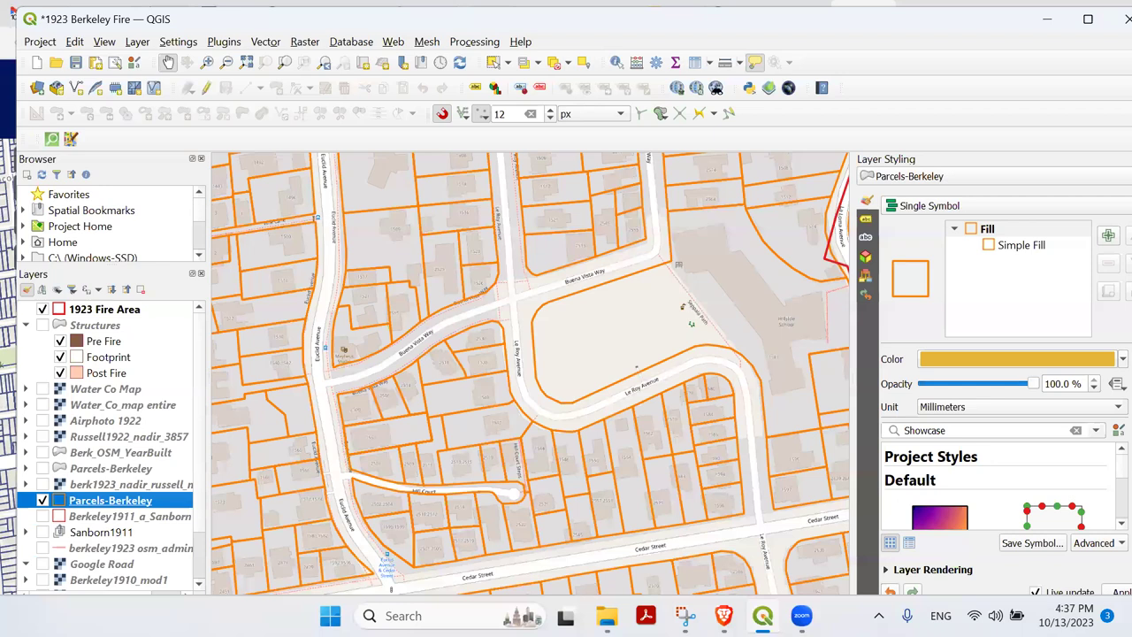
click(42, 501)
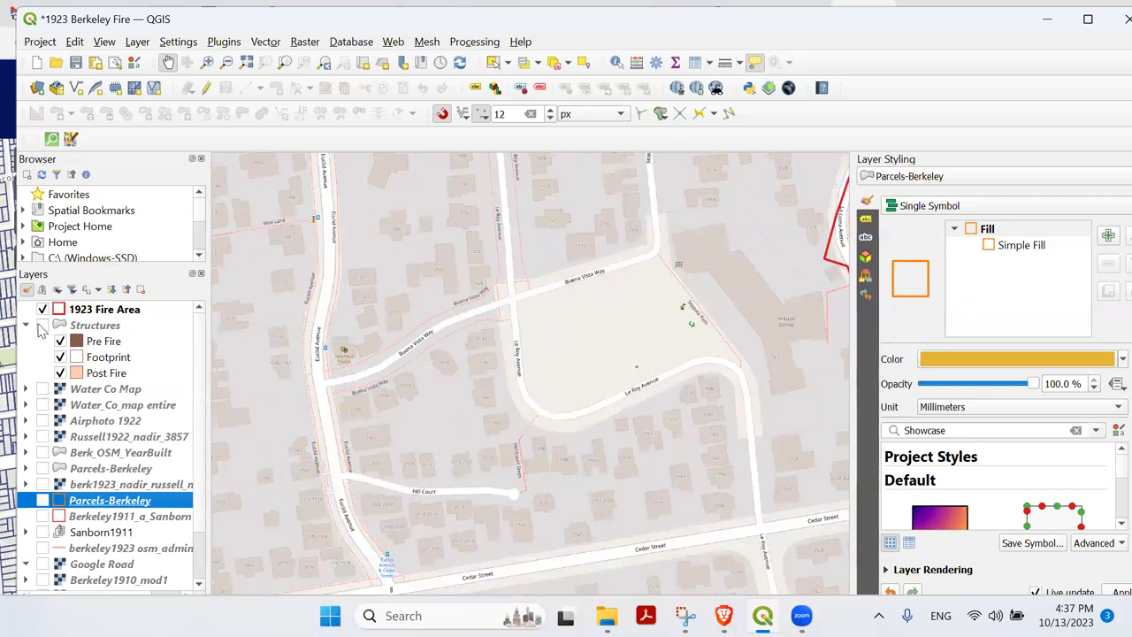
click(42, 501)
click(43, 324)
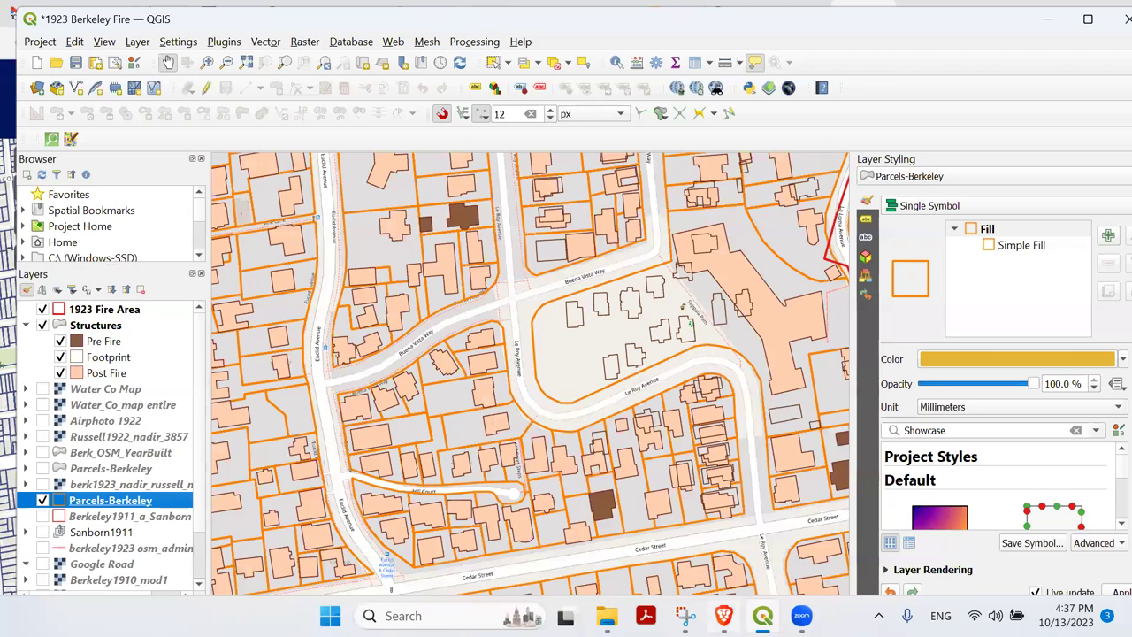
click(724, 615)
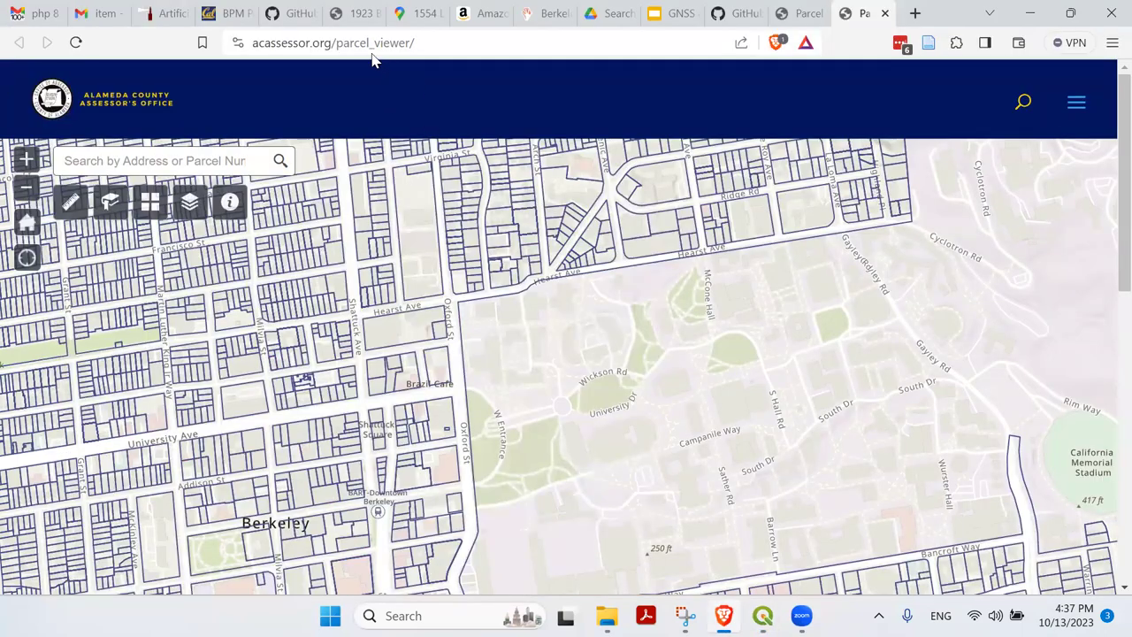
Browse the 1923-Fire and USBuildingFootprints GitHub READMEs, noting the footprint count, then return to QGIS.
click(292, 13)
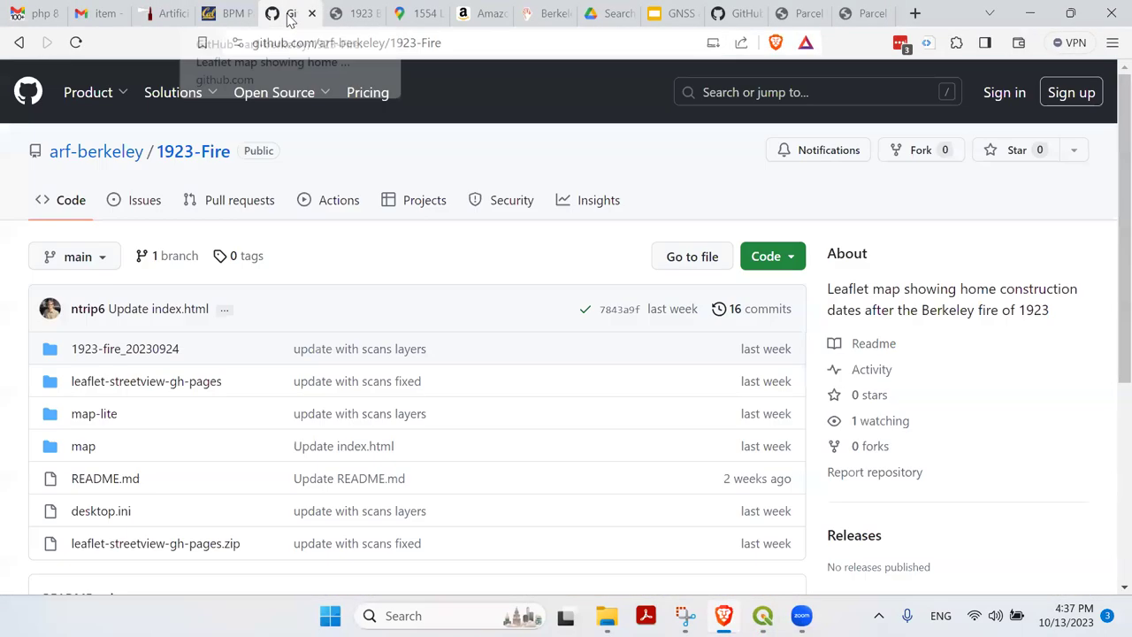
click(730, 13)
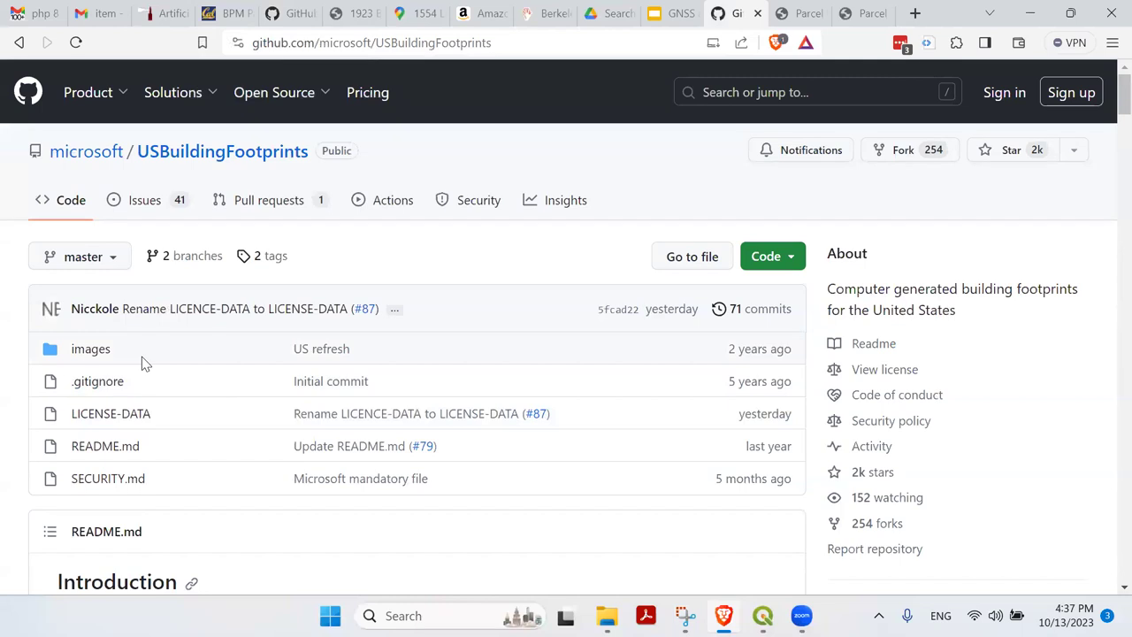
scroll(145, 363, down, 2)
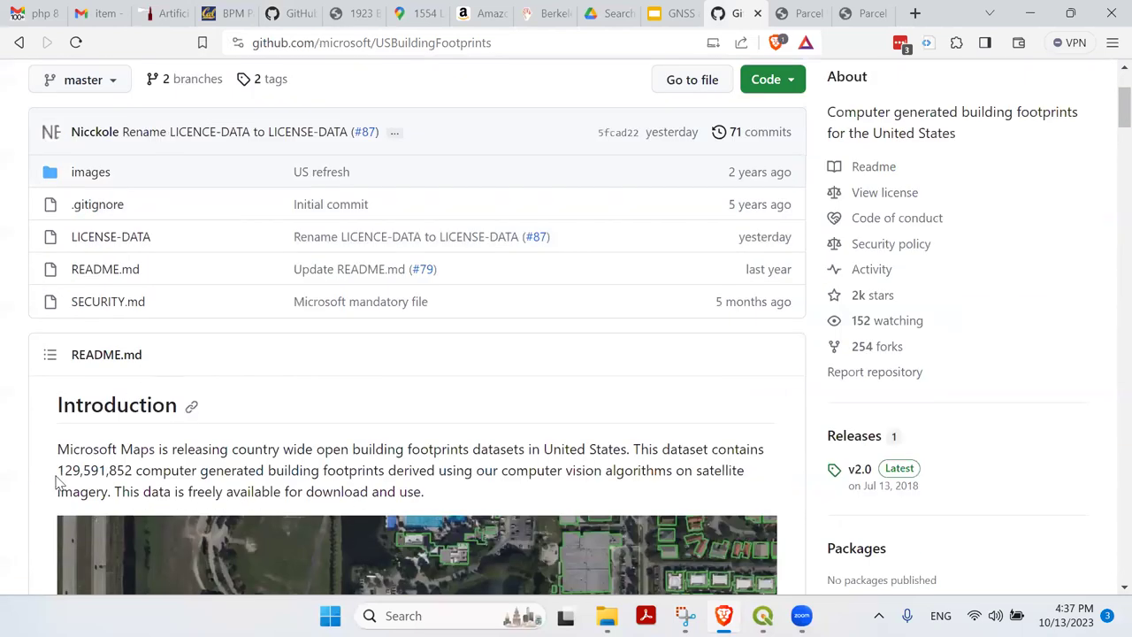
mouse_move(62, 475)
mouse_down()
mouse_move(106, 475)
mouse_move(84, 475)
mouse_up()
scroll(170, 483, down, 2)
scroll(176, 493, down, 2)
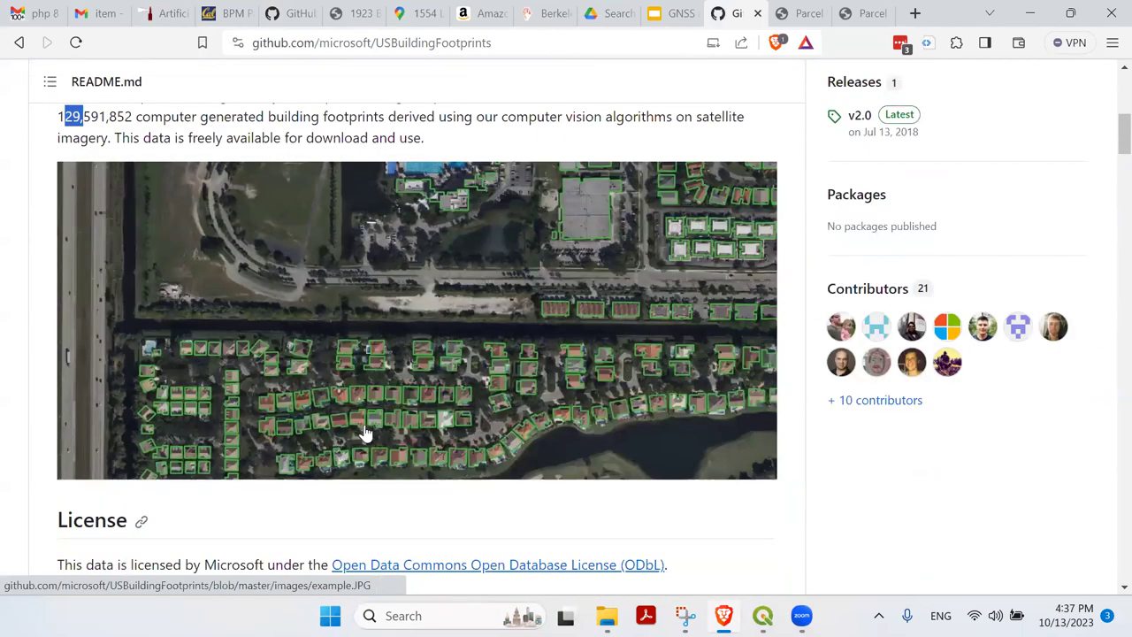
scroll(378, 416, up, 2)
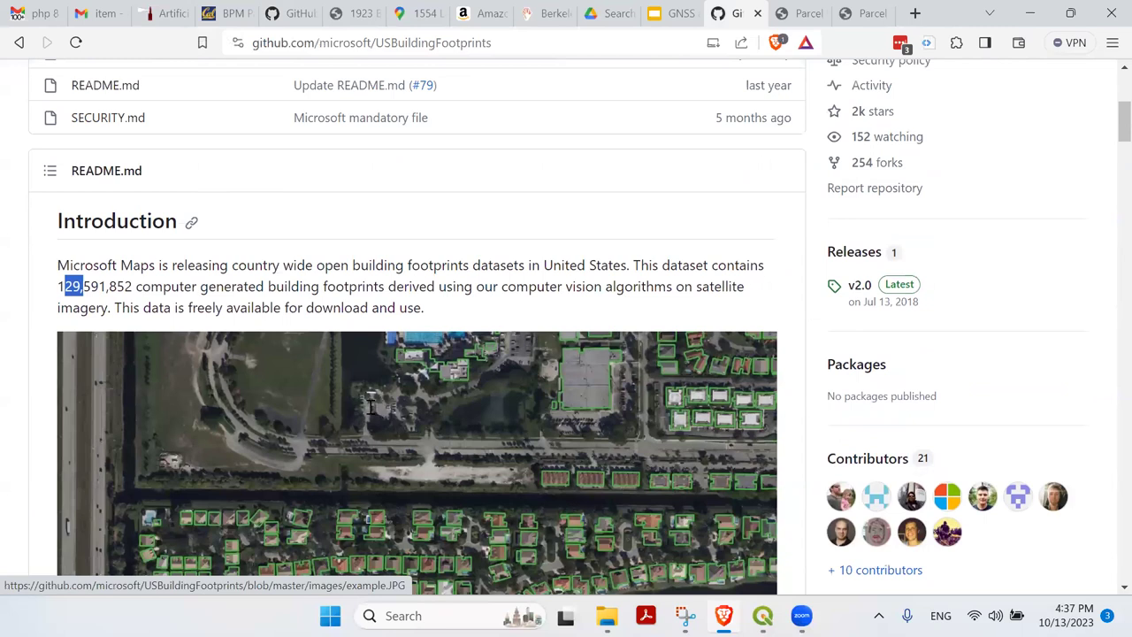
scroll(370, 406, up, 4)
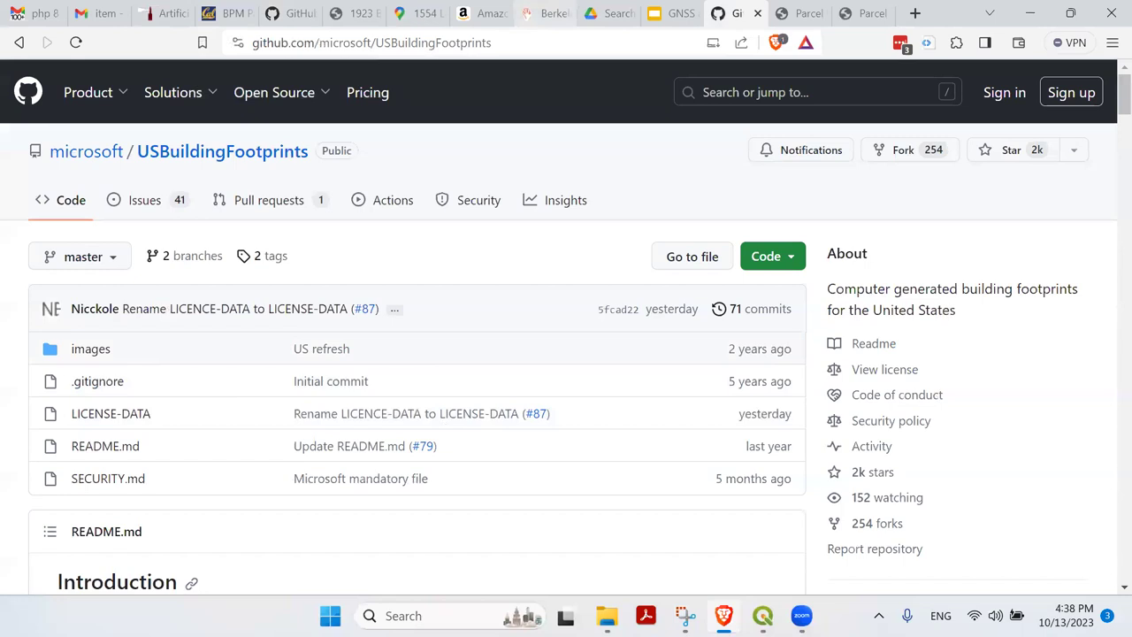
key(alt+Tab)
scroll(321, 356, down, 1)
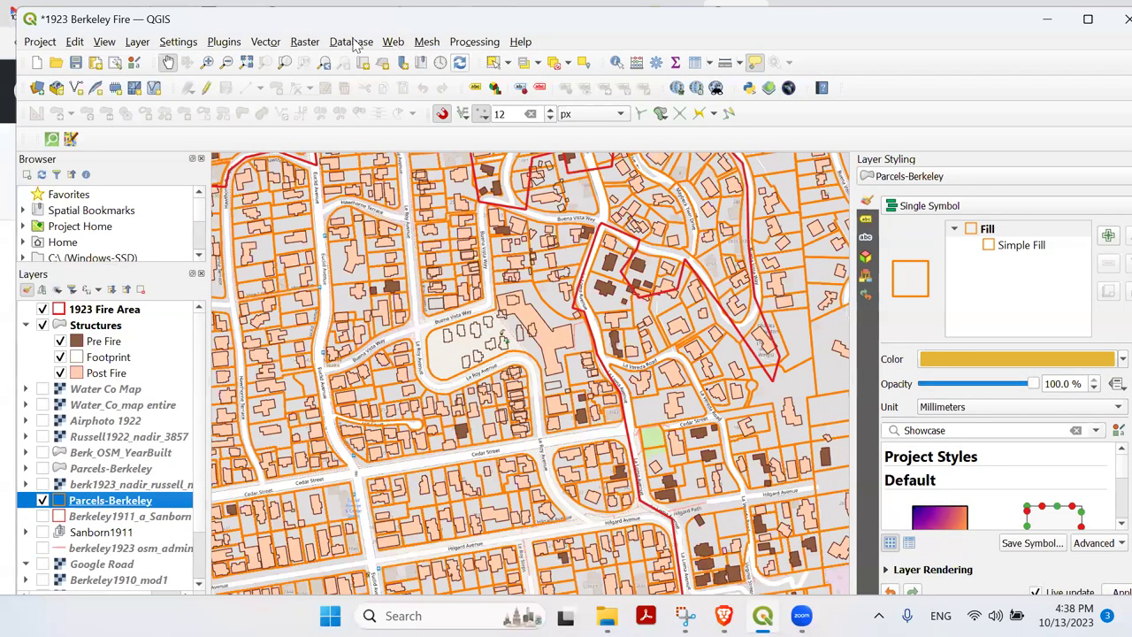
Hide the Parcels-Berkeley layer and launch QuickOSM from the Vector menu.
click(395, 44)
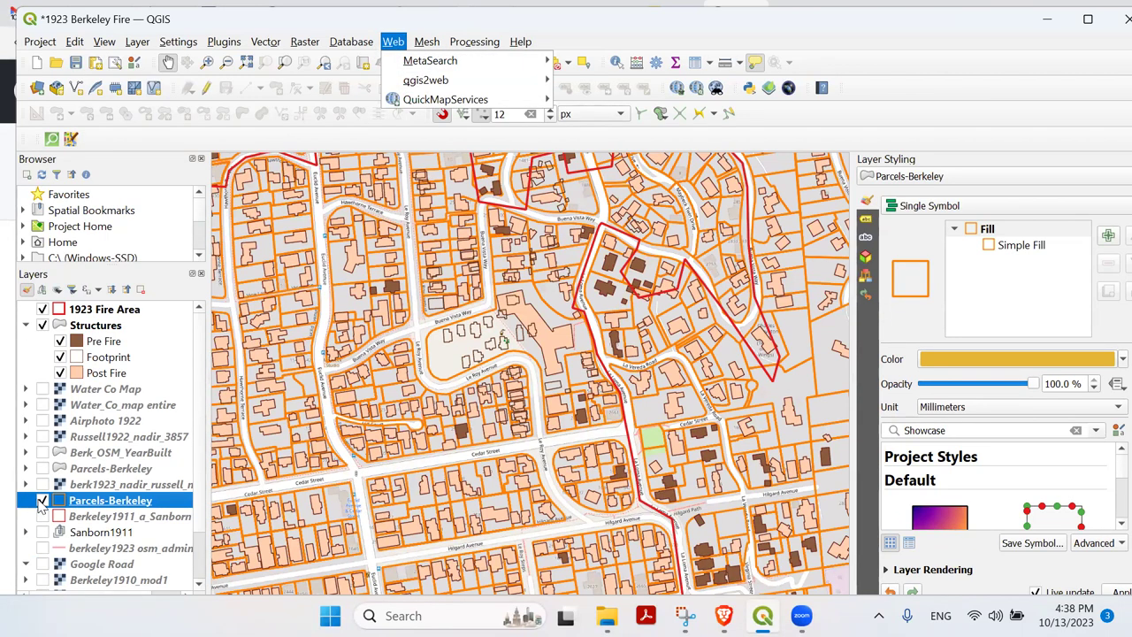
click(41, 501)
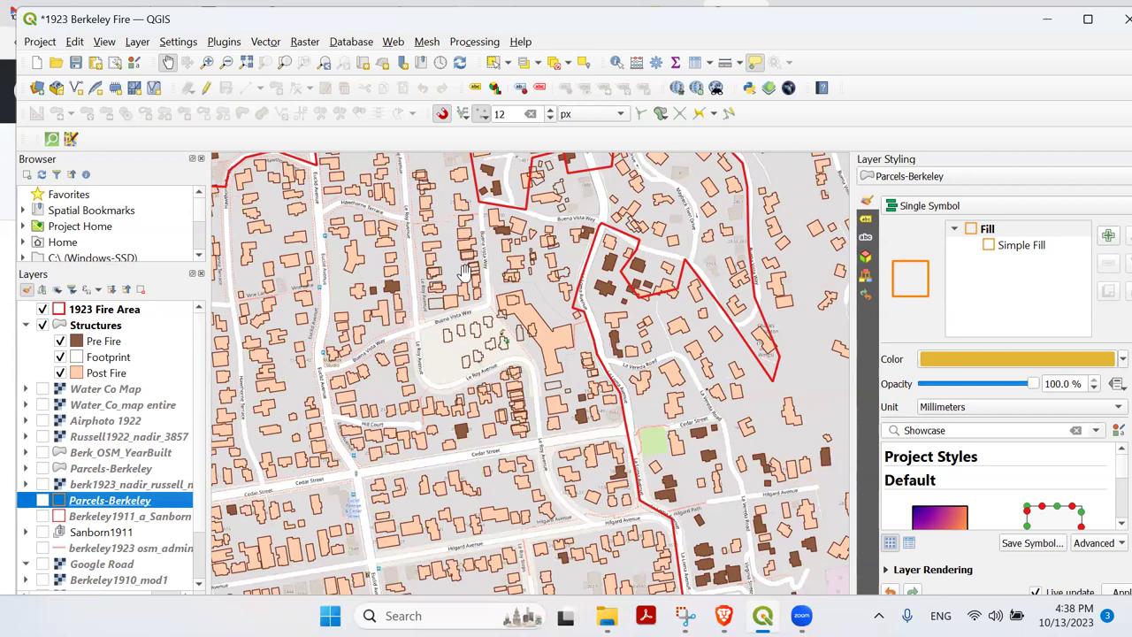
click(394, 44)
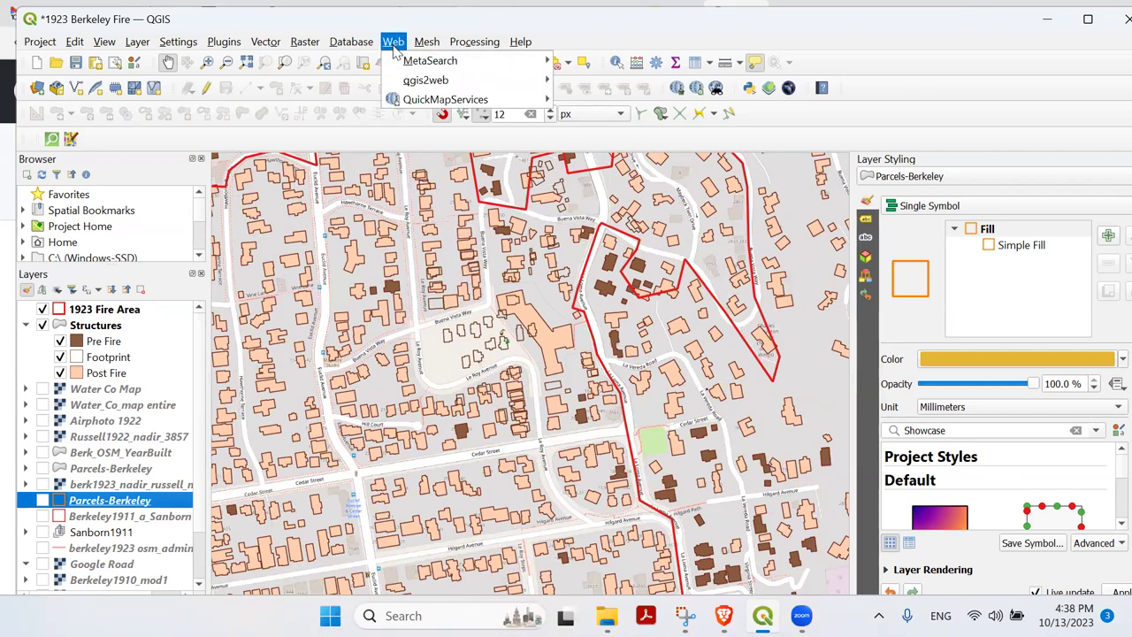
mouse_move(345, 46)
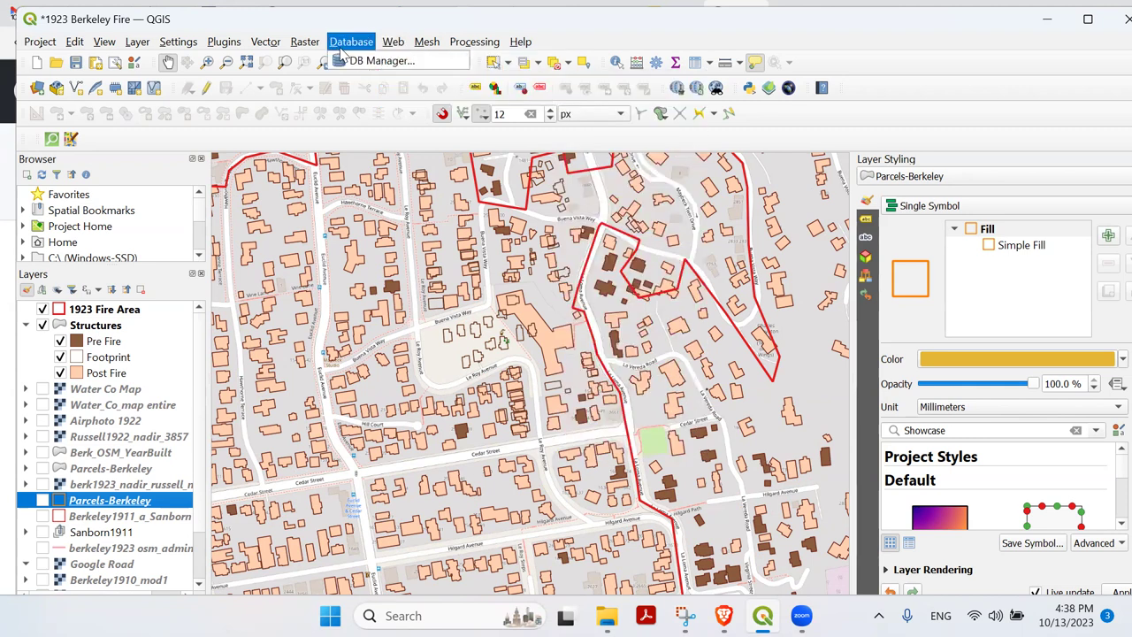
mouse_move(266, 42)
mouse_move(372, 158)
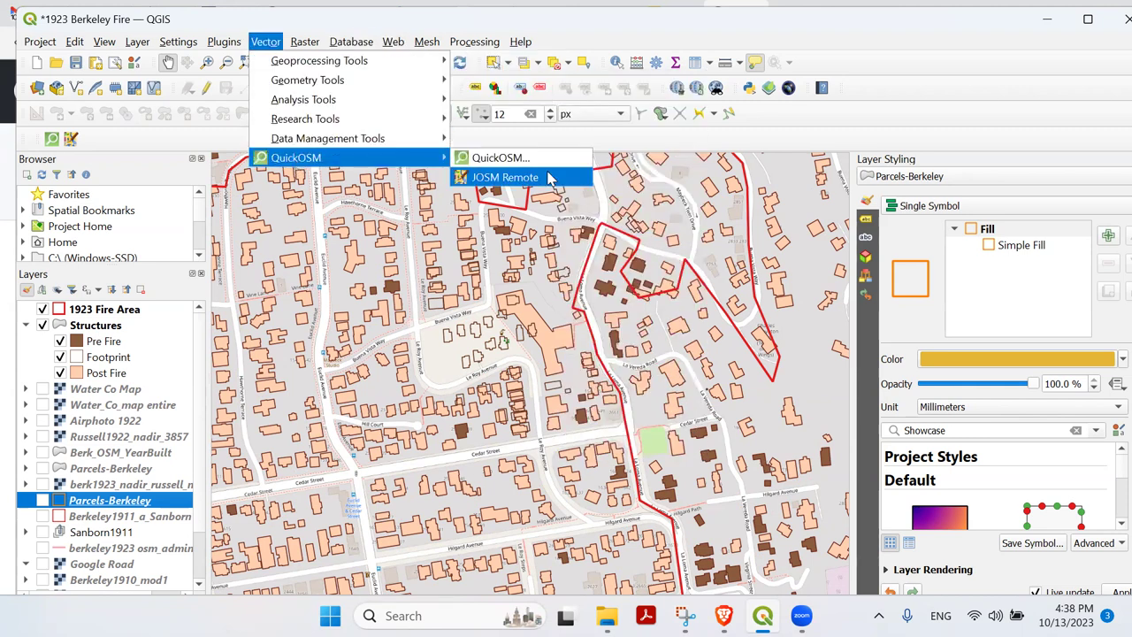
click(493, 157)
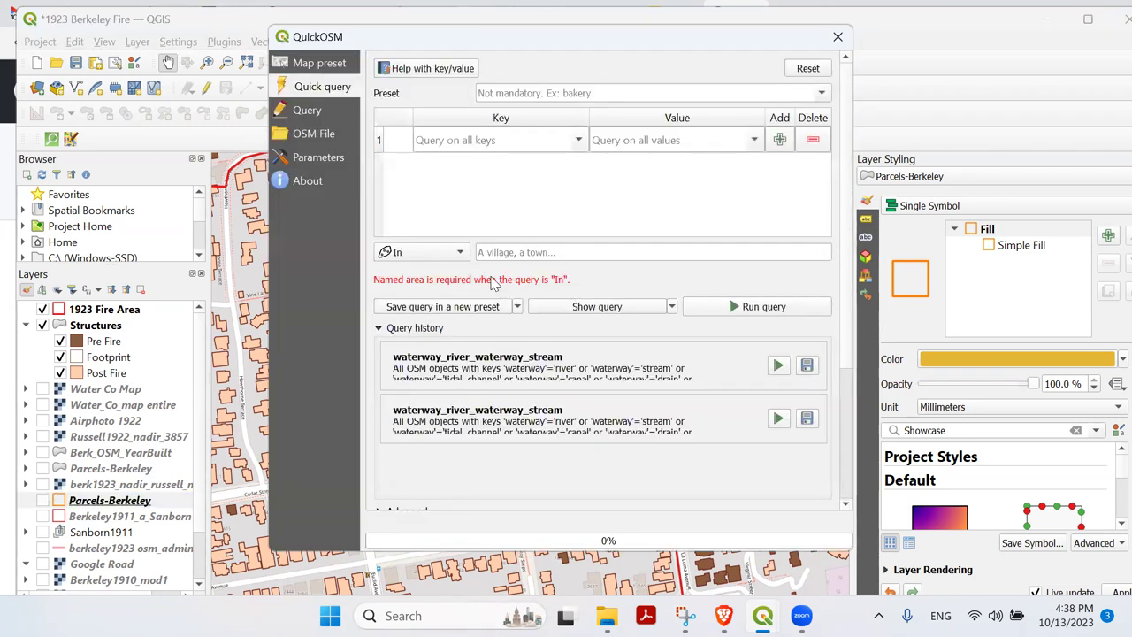
Set the query area to Canvas Extent and browse the OSM key list without choosing one.
click(423, 256)
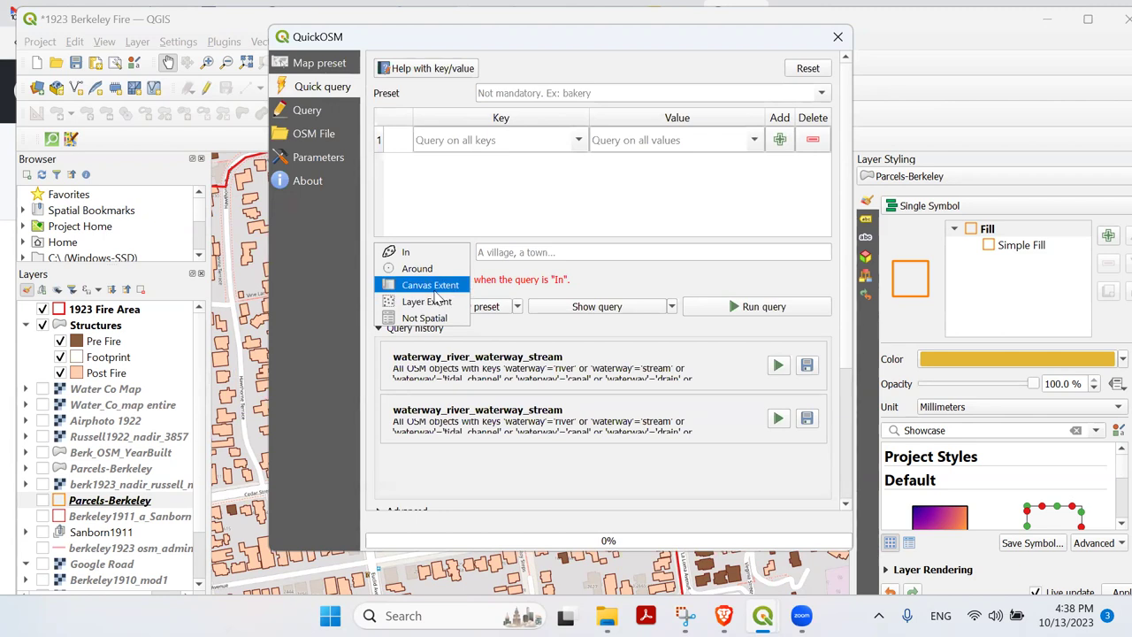
click(437, 287)
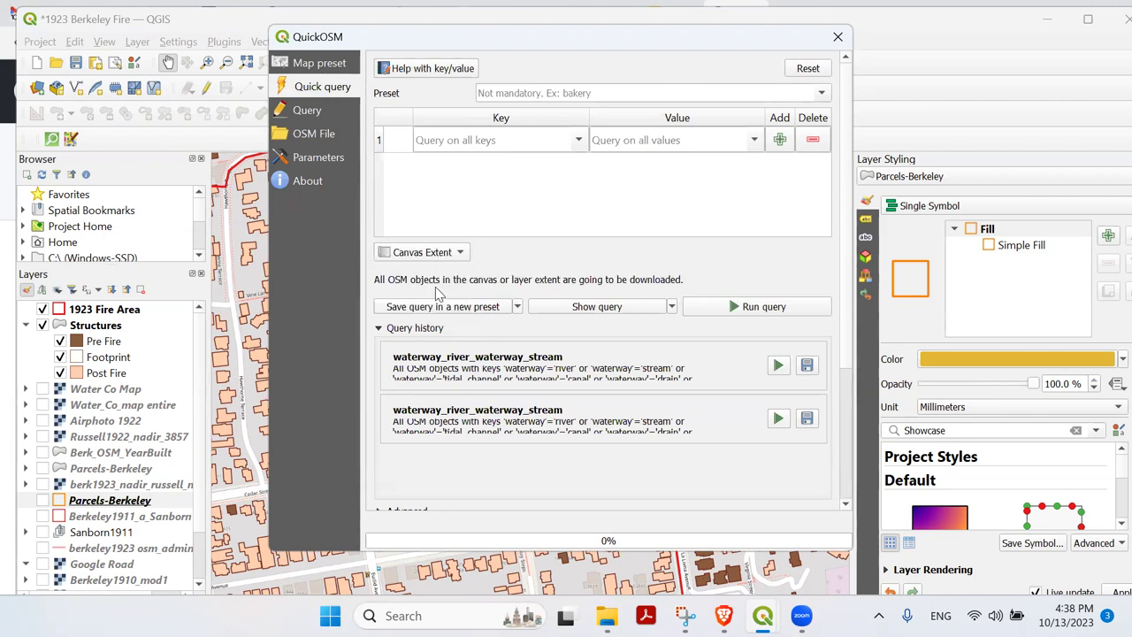
click(578, 141)
drag(581, 178, 577, 237)
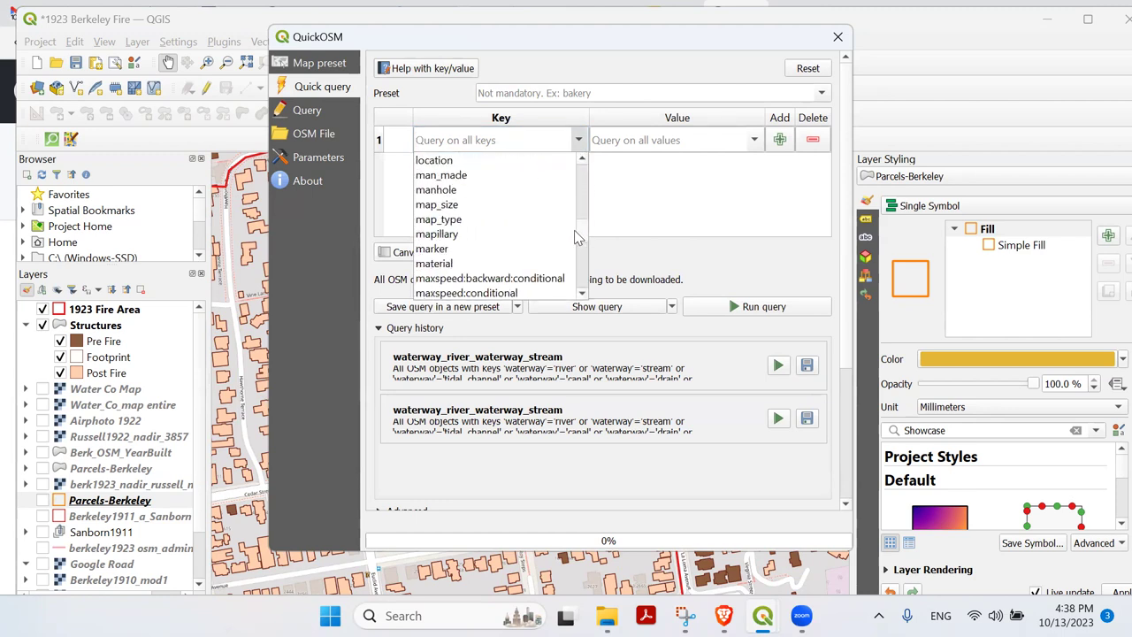
click(550, 135)
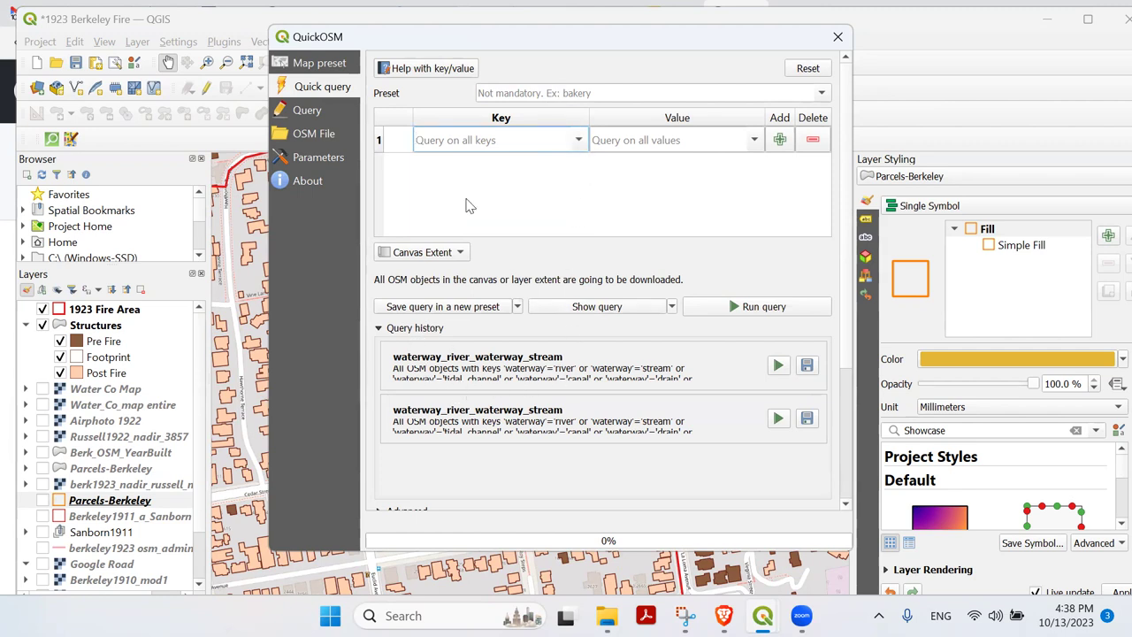
Scroll through the preset query list and close it without picking a preset.
click(821, 93)
scroll(721, 177, down, 1)
scroll(688, 199, down, 1)
scroll(690, 203, down, 1)
click(690, 62)
Close QuickOSM, toggle Parcels-Berkeley on and off, and open the Structures layer's context menu.
click(839, 37)
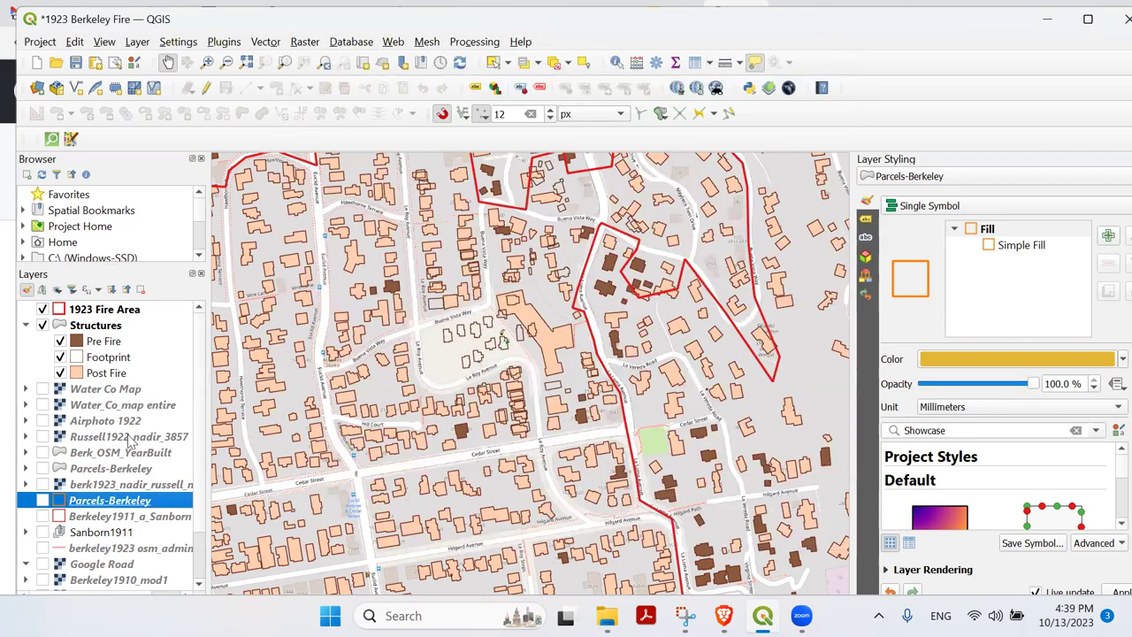
click(42, 500)
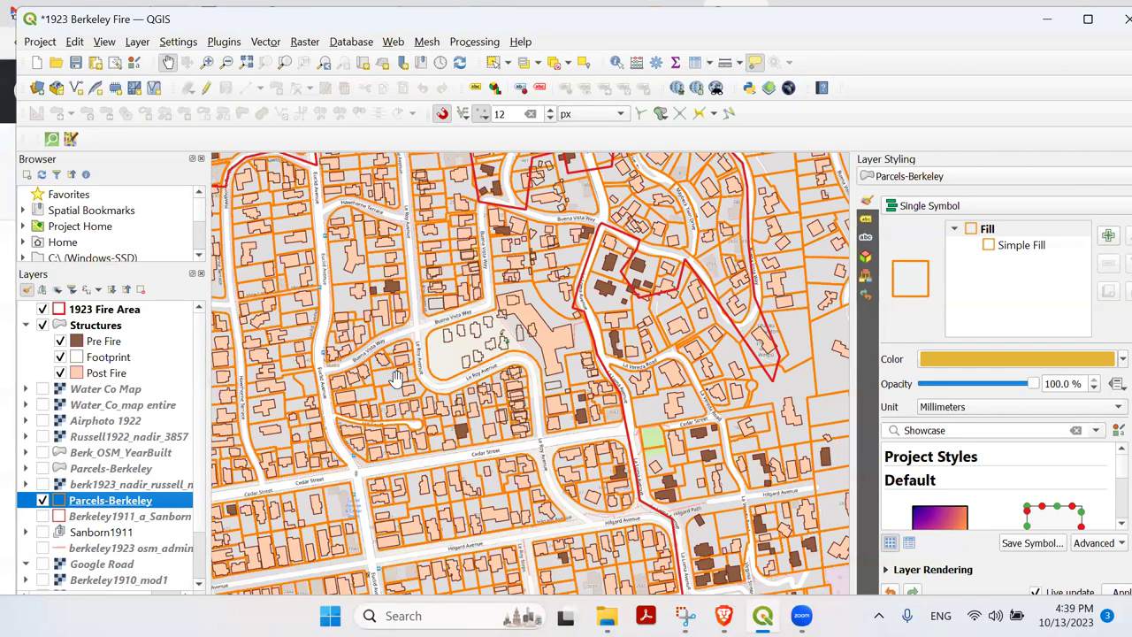
click(42, 501)
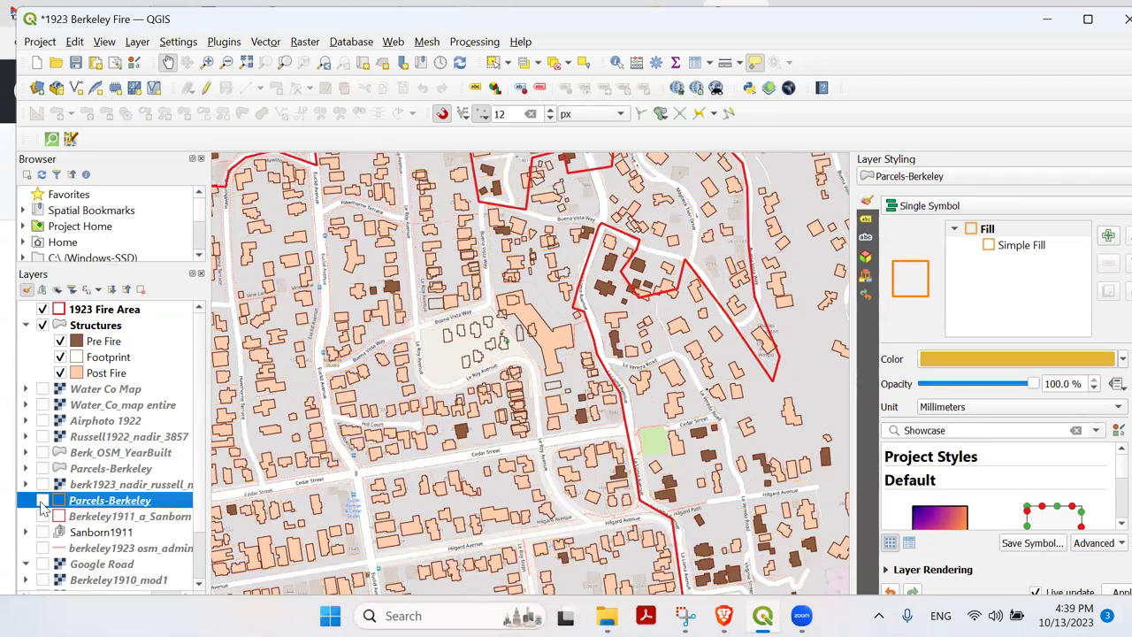
click(84, 327)
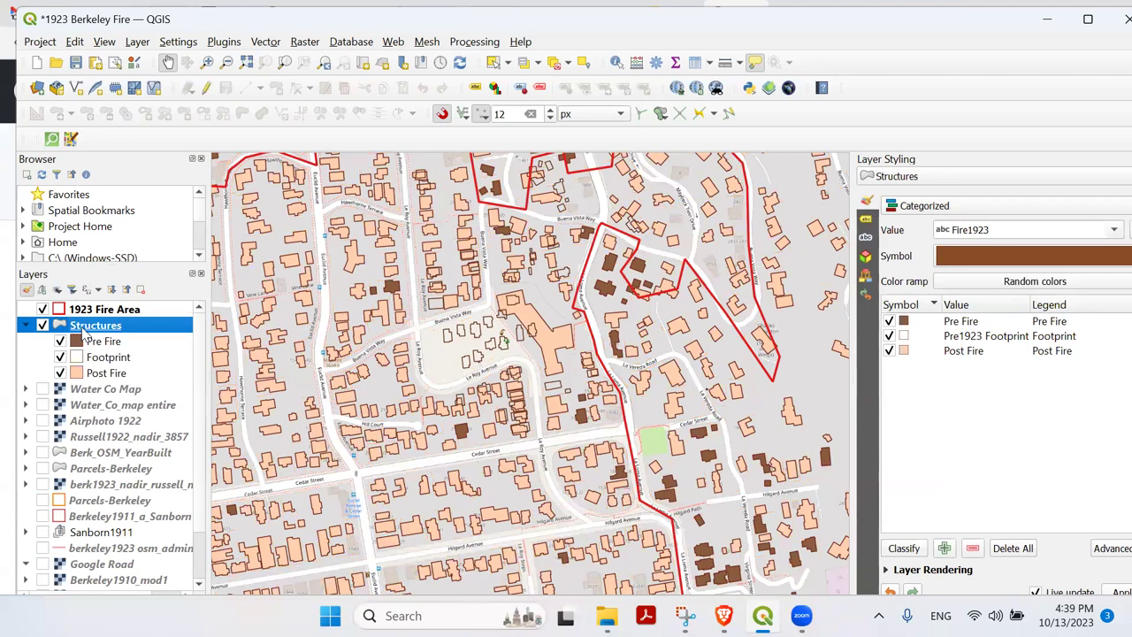
right_click(86, 332)
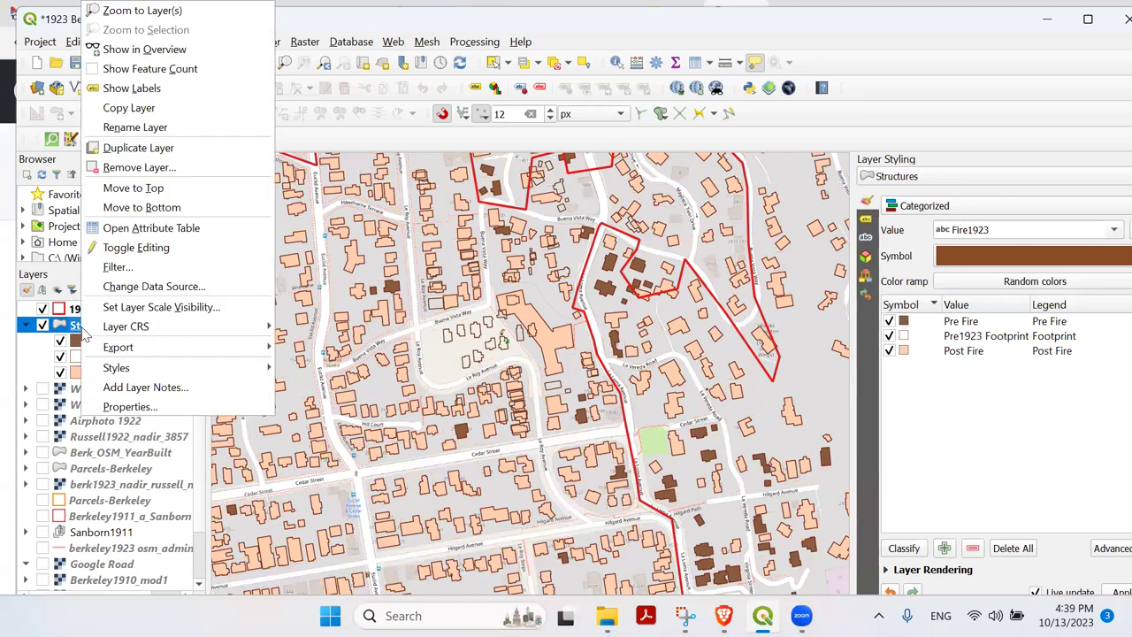
Open the Structures attribute table and sort it both ways by osm_id and amenity.
click(164, 232)
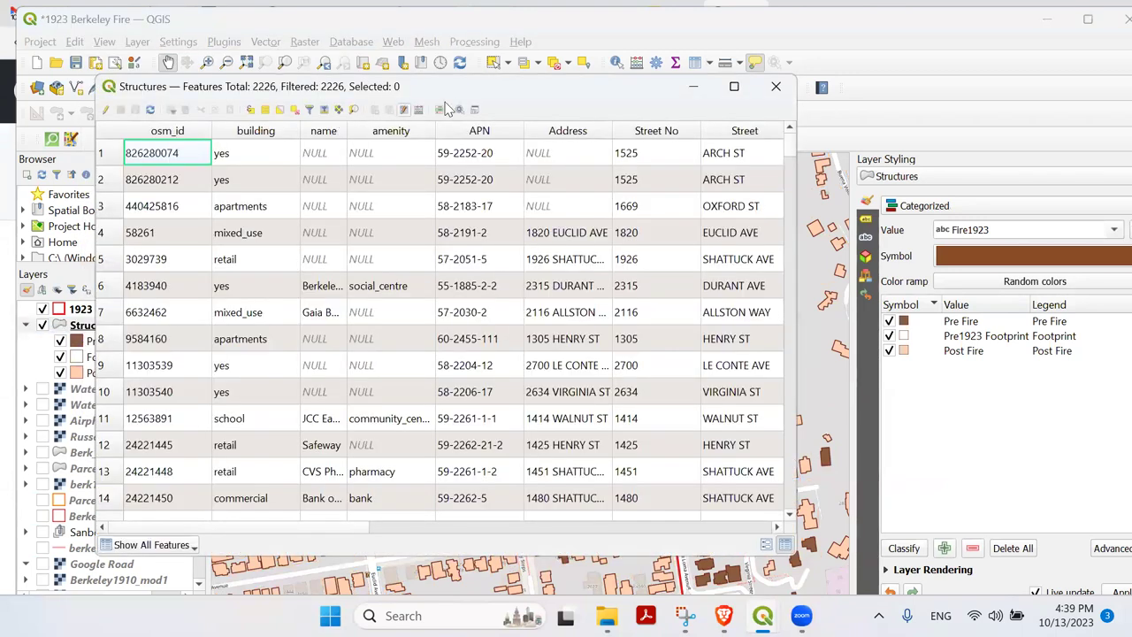
drag(461, 90, 547, 61)
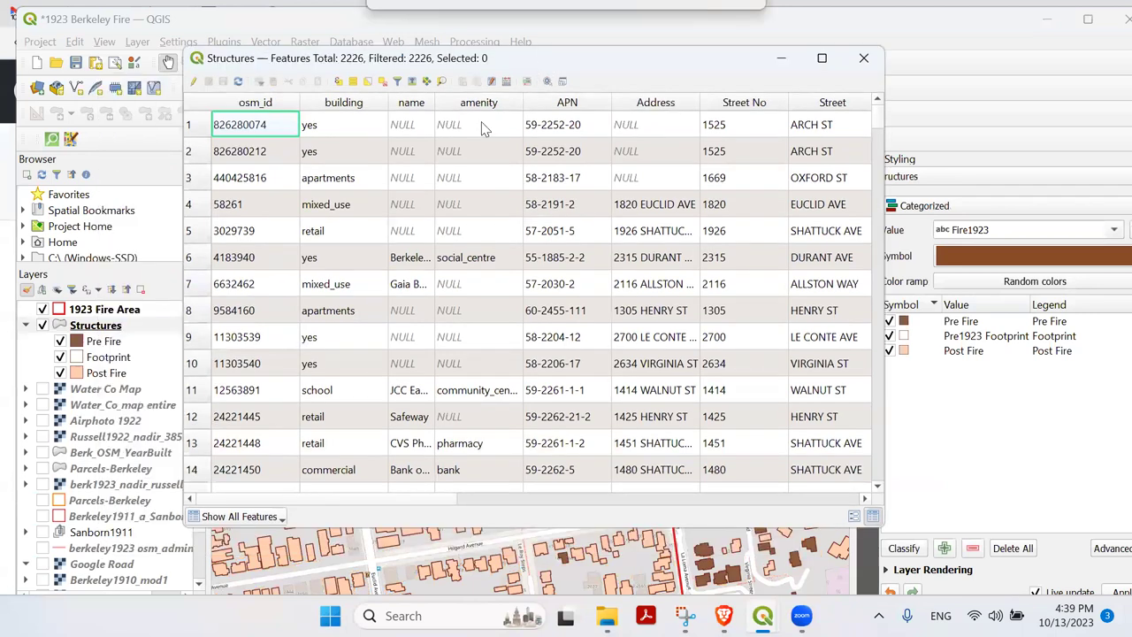
click(245, 104)
click(245, 104)
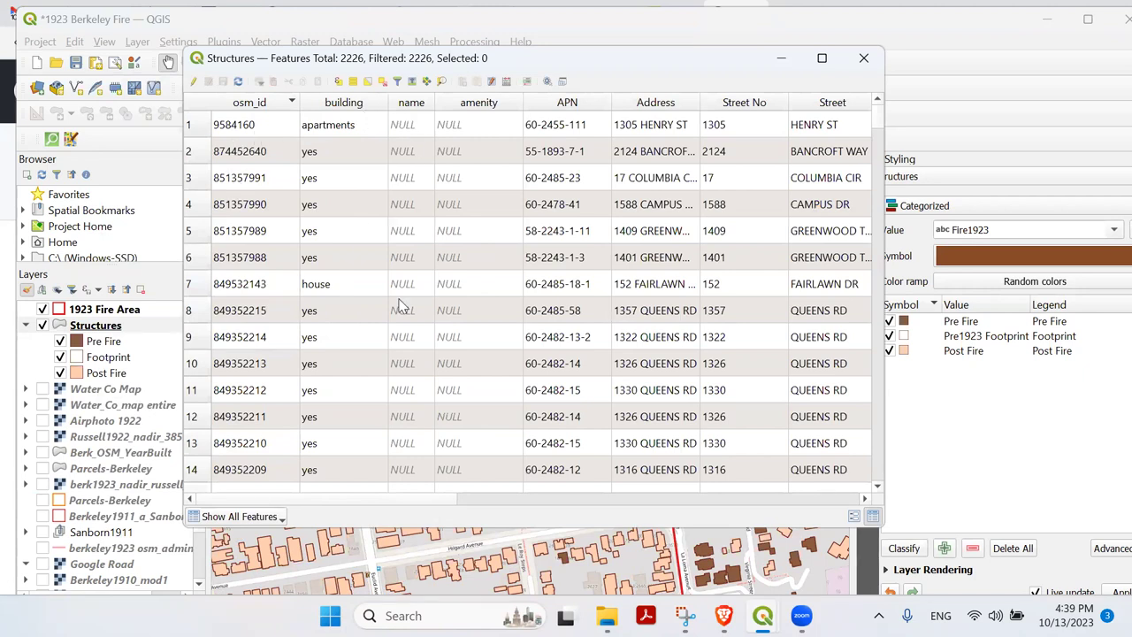
click(459, 104)
click(458, 105)
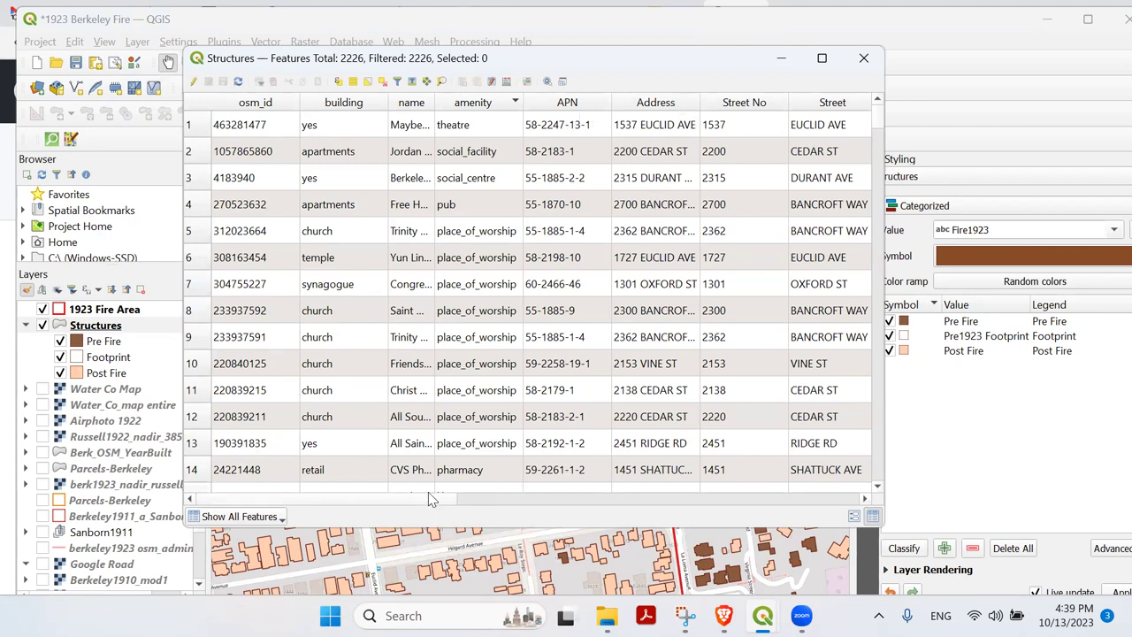
Sort the table by Year Built, newest first then oldest first.
drag(429, 493, 720, 524)
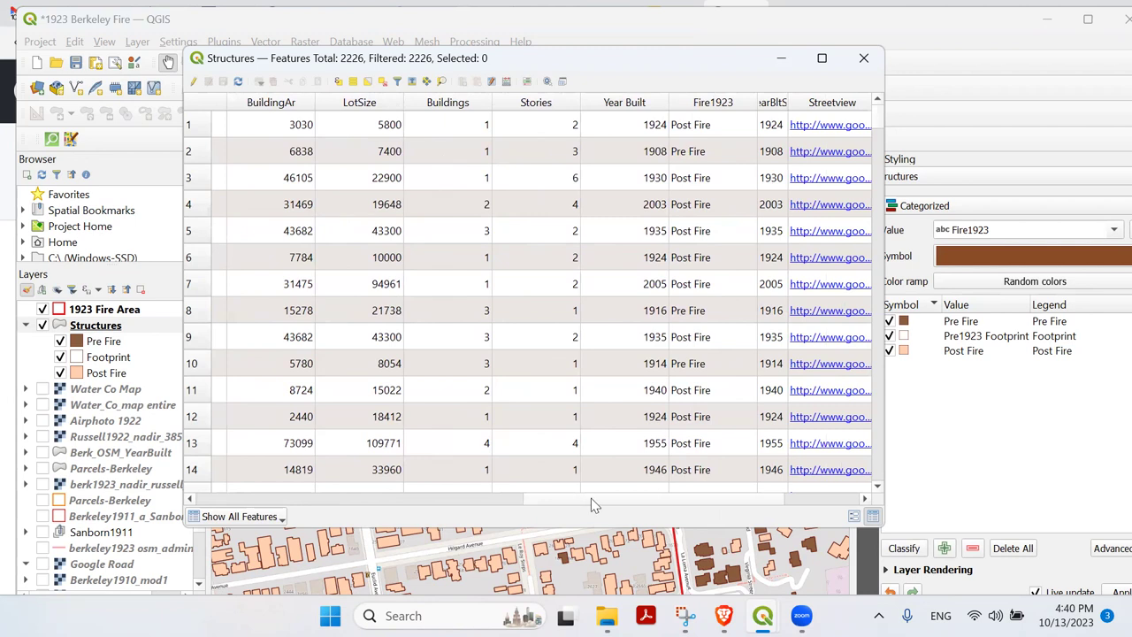
drag(563, 504, 644, 511)
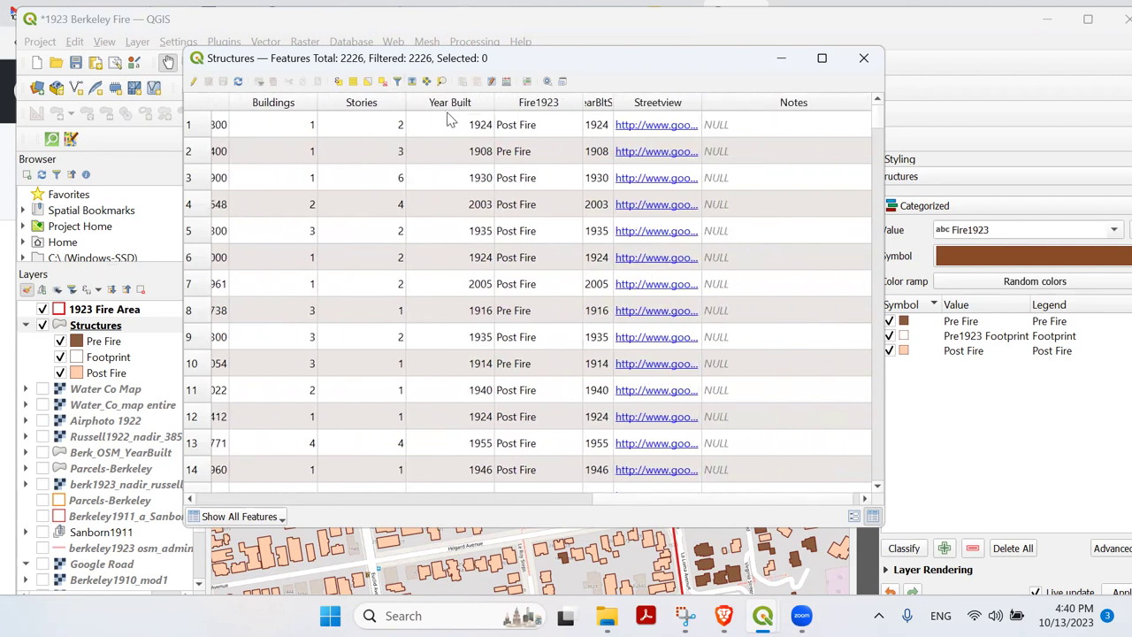
click(475, 106)
click(476, 106)
click(467, 110)
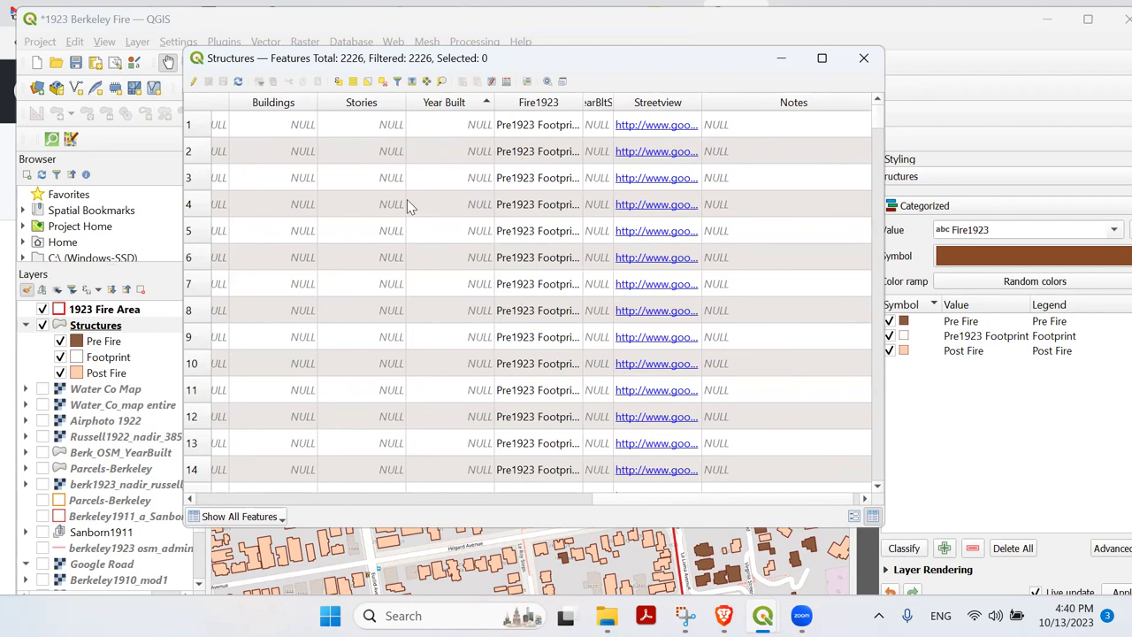
scroll(418, 186, down, 5)
scroll(418, 186, up, 5)
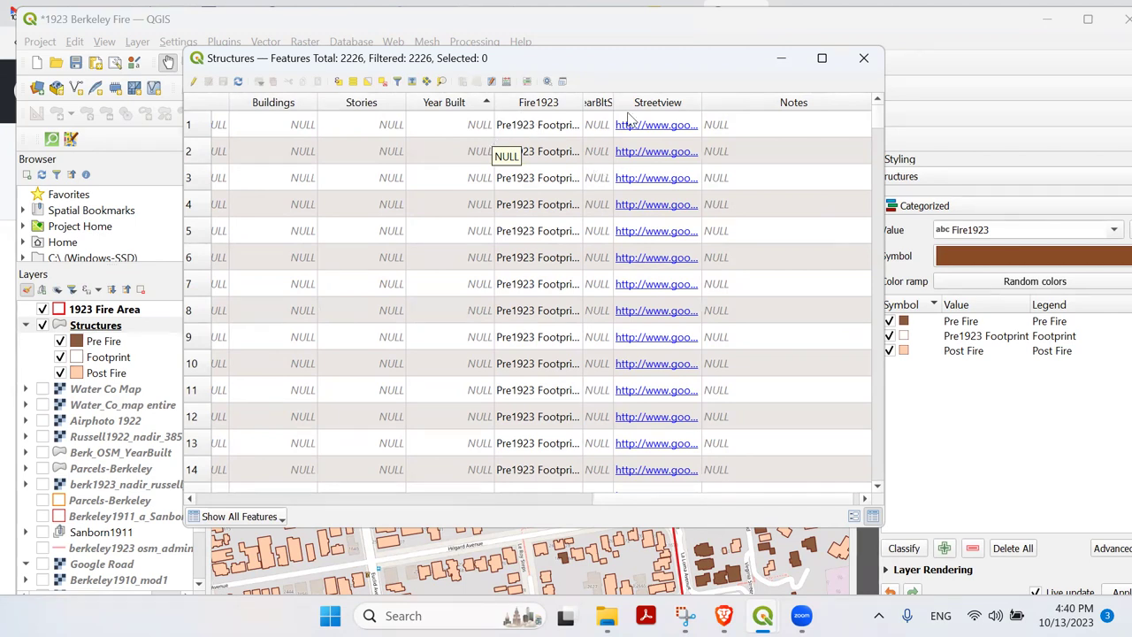
Widen the YearBltStr and Streetview columns and enlarge the table window to show full Street View links.
drag(617, 102, 645, 102)
double_click(732, 102)
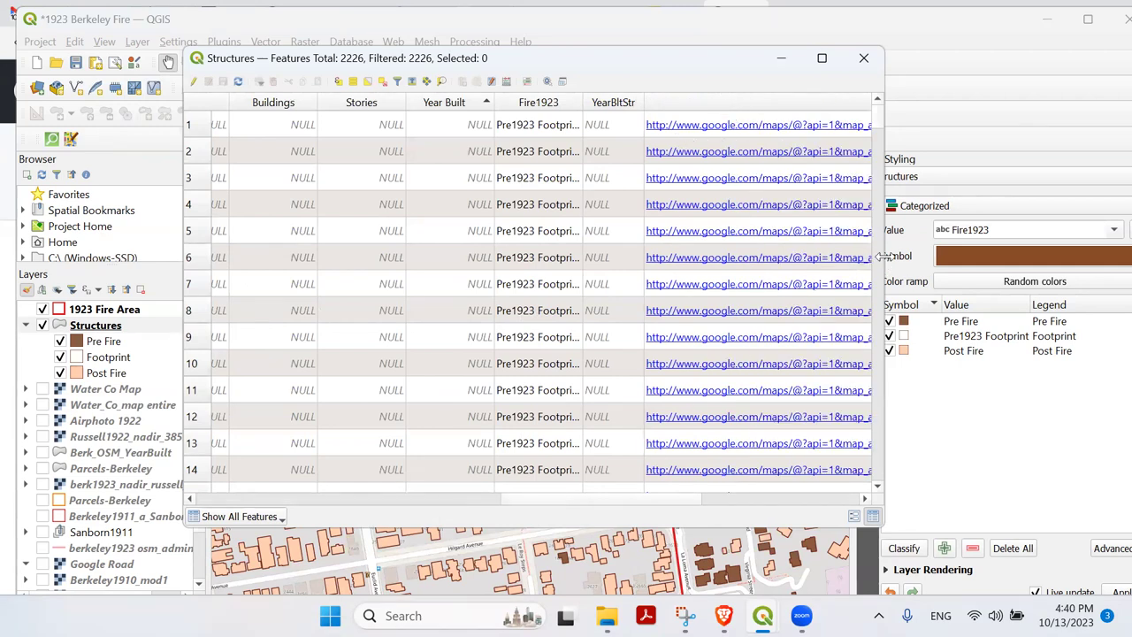
drag(883, 257, 1127, 257)
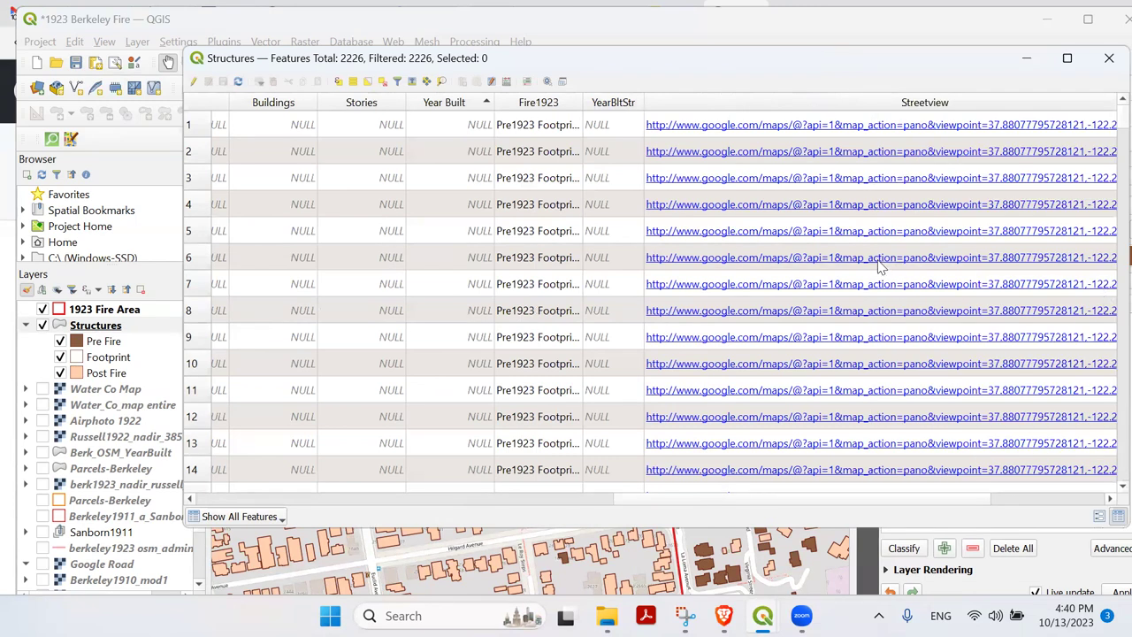
click(768, 234)
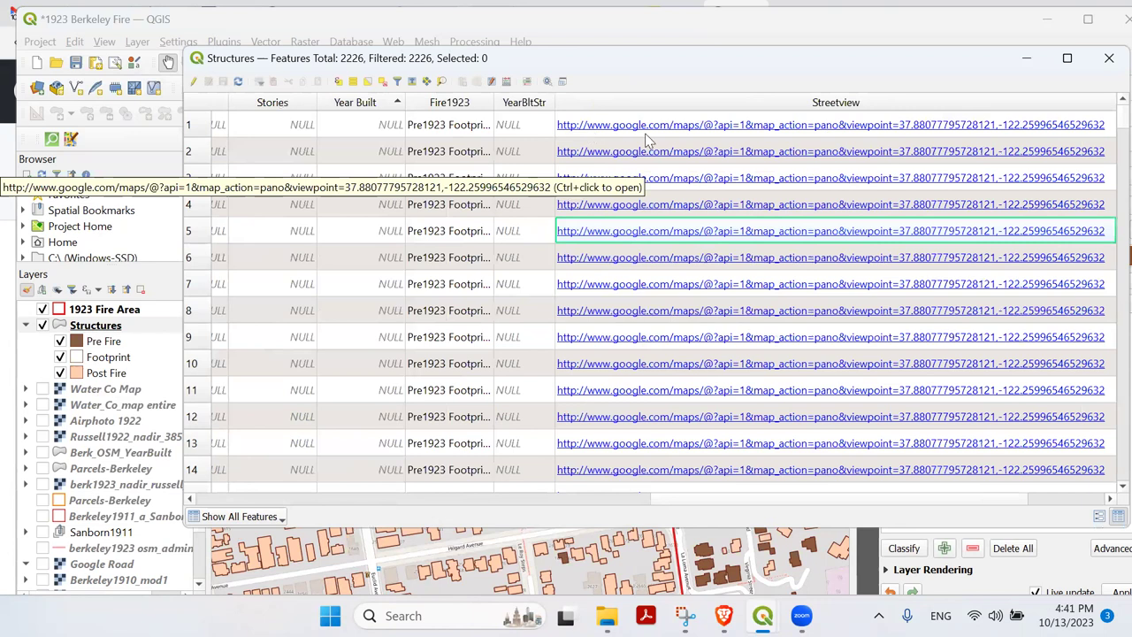
Close the attribute table, open qgis2web's Create web map dialog to review layers, then close it.
click(1108, 59)
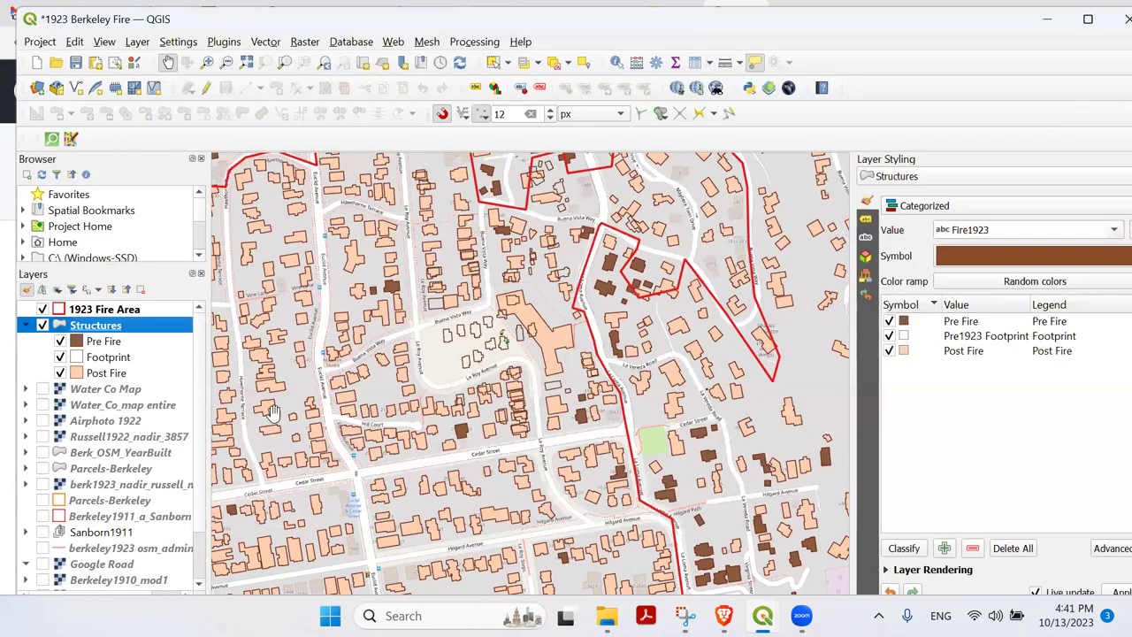
click(392, 44)
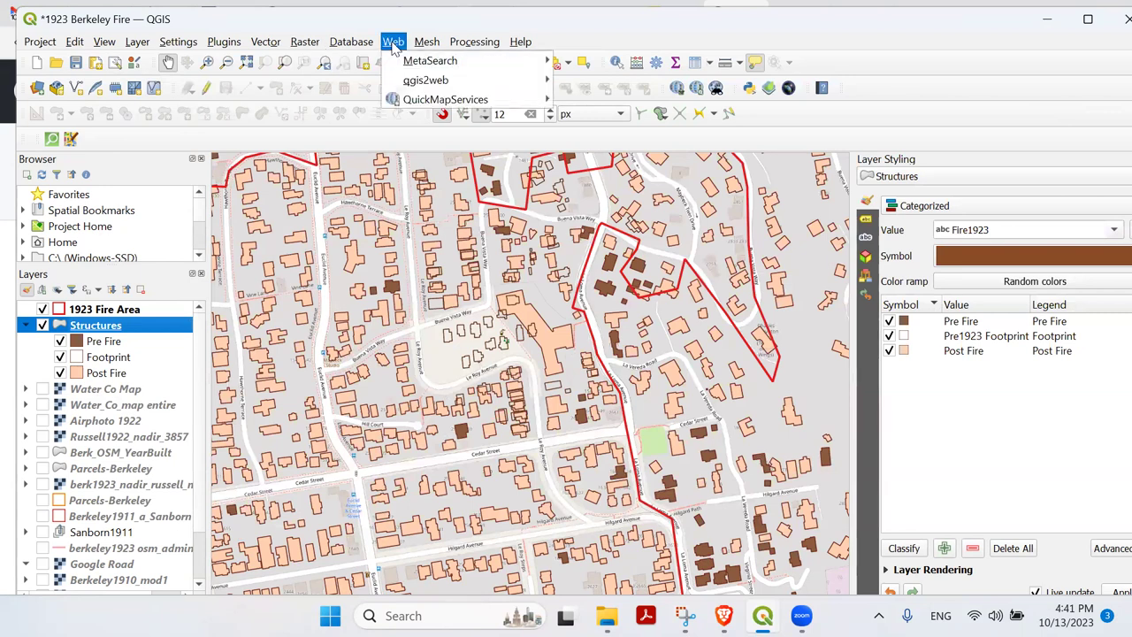
mouse_move(410, 84)
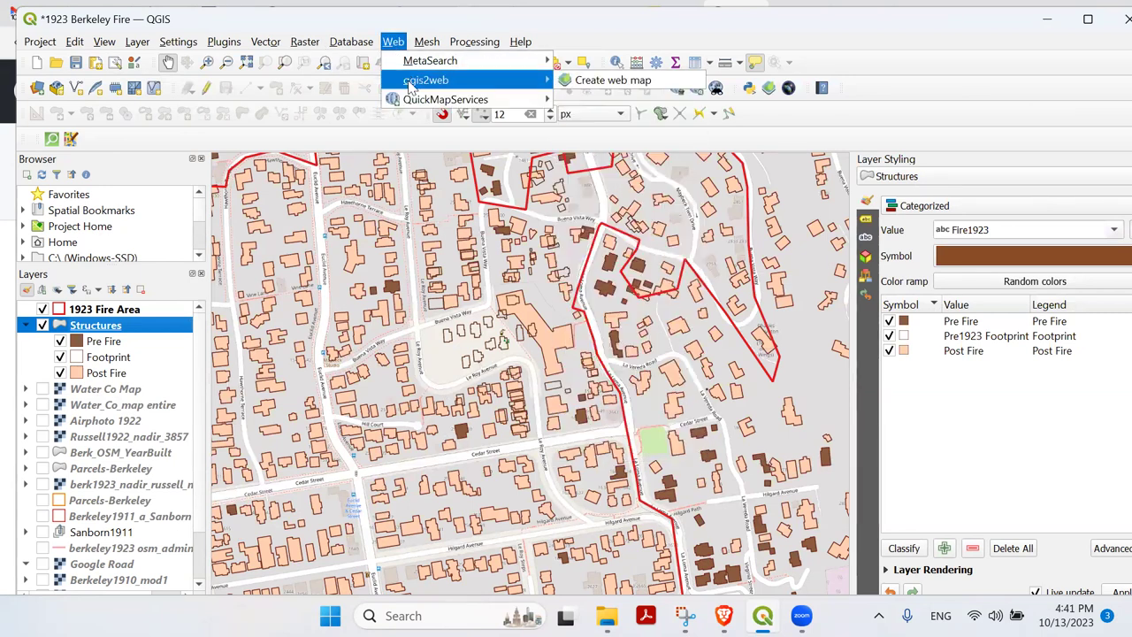
click(598, 84)
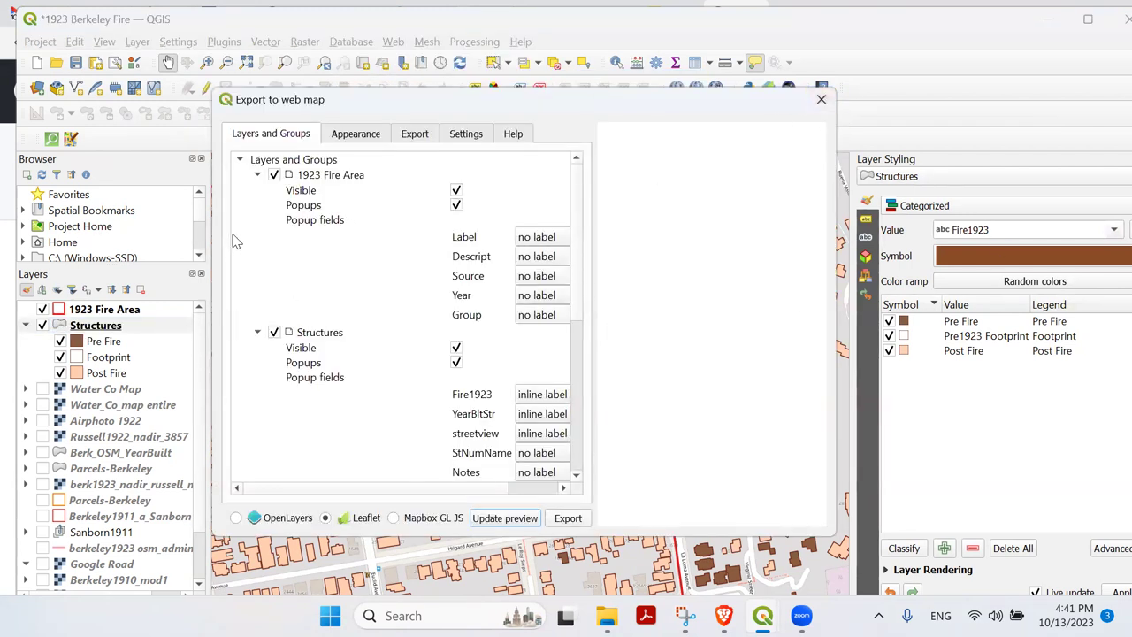
drag(435, 88, 428, 26)
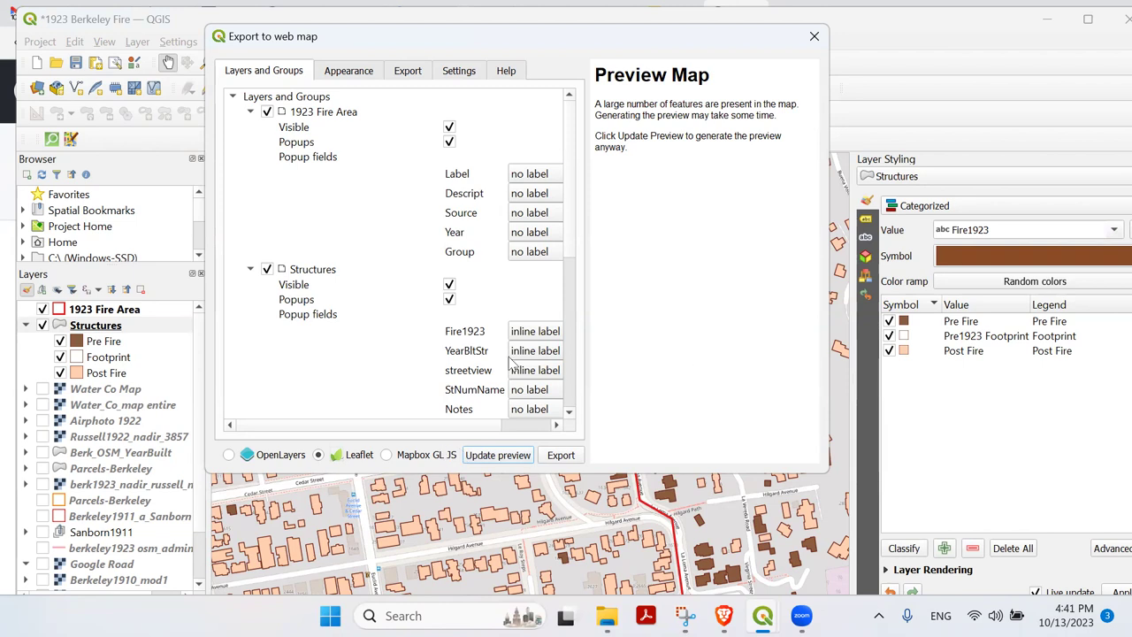
click(813, 36)
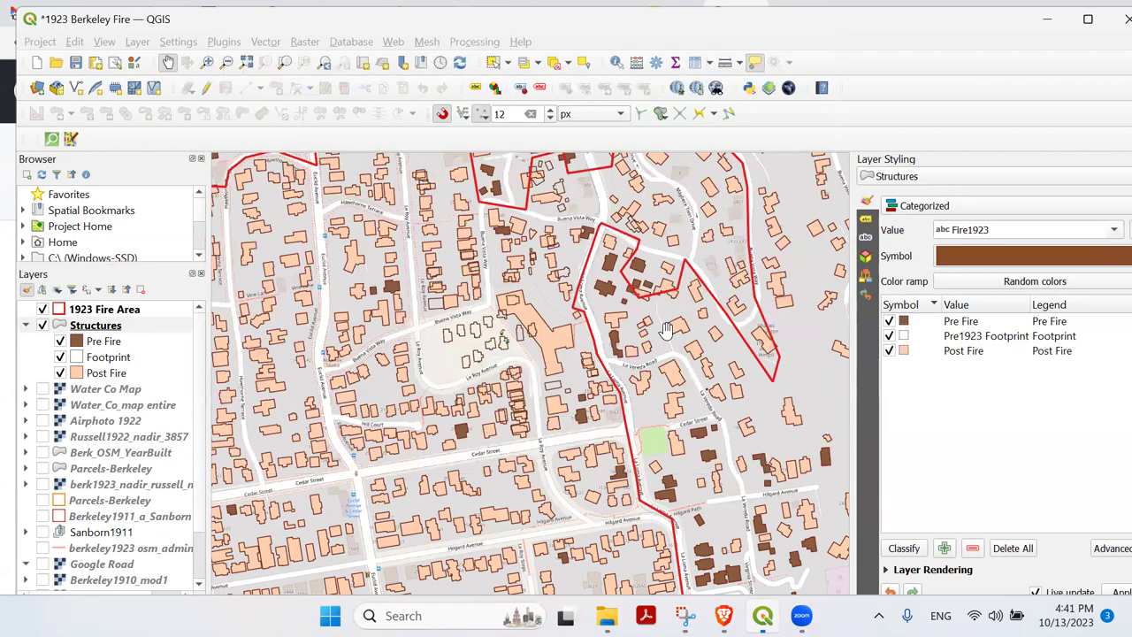
Zoom out and pan to centre the fire area, then open the Structures layer's context menu.
scroll(584, 394, down, 3)
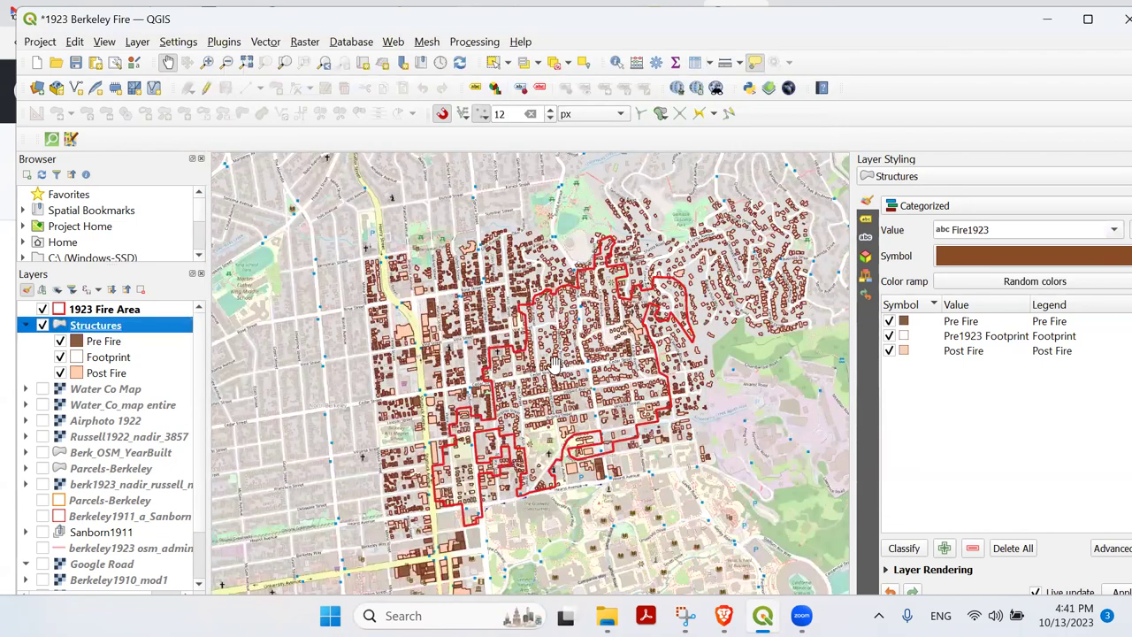
drag(518, 357, 475, 320)
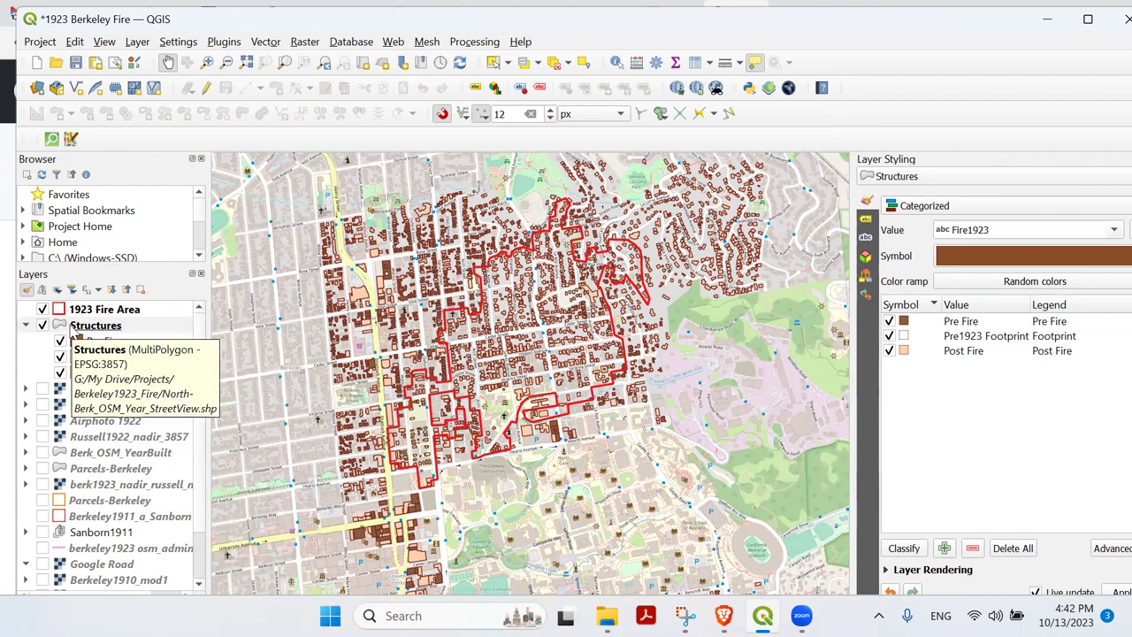
right_click(73, 329)
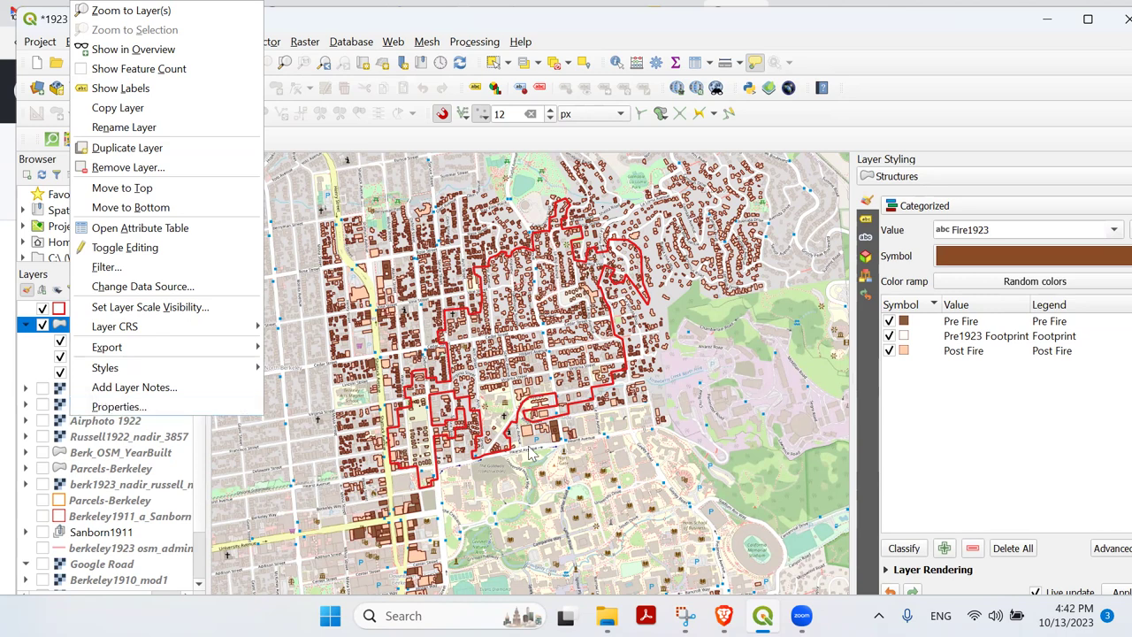
Open the Structures layer properties and view its Source settings with the layer name Structures.
click(225, 418)
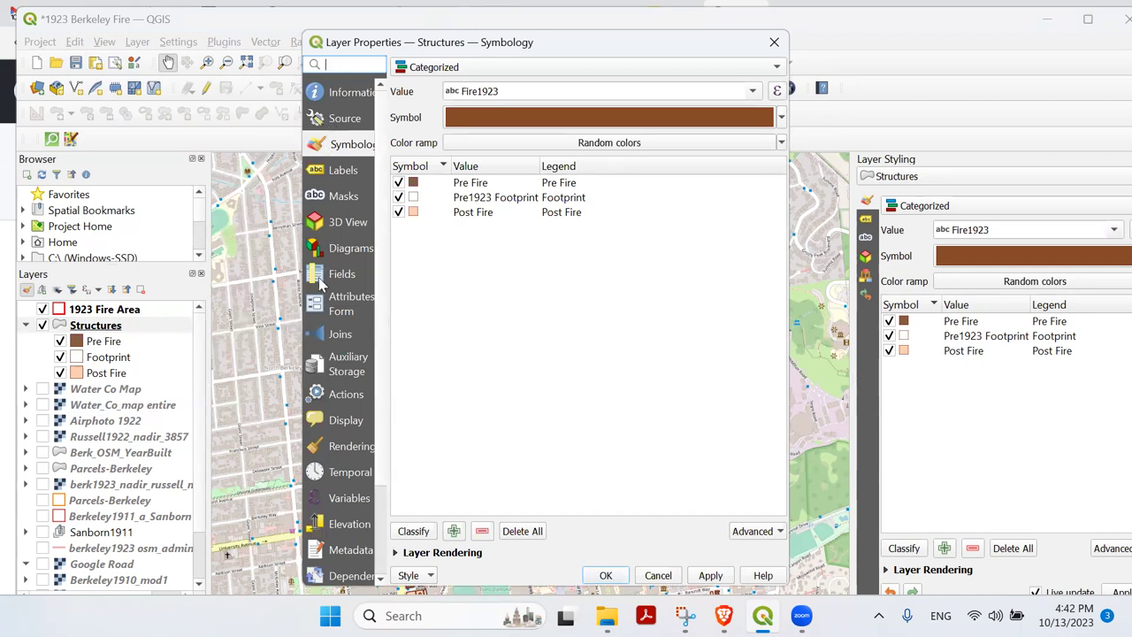
click(345, 118)
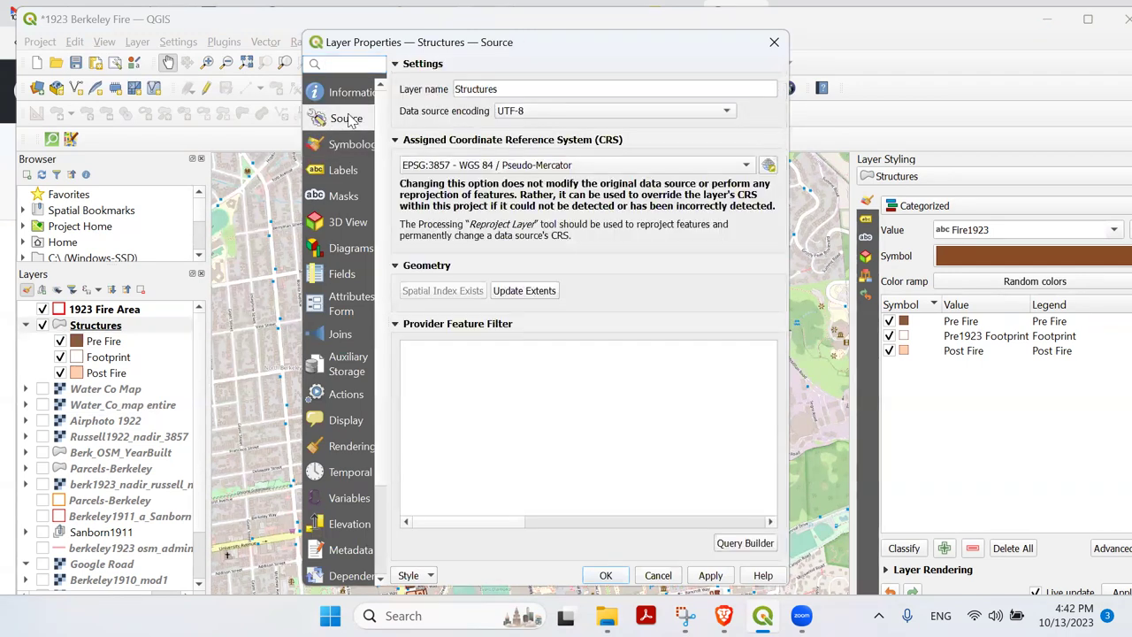
drag(521, 90, 445, 84)
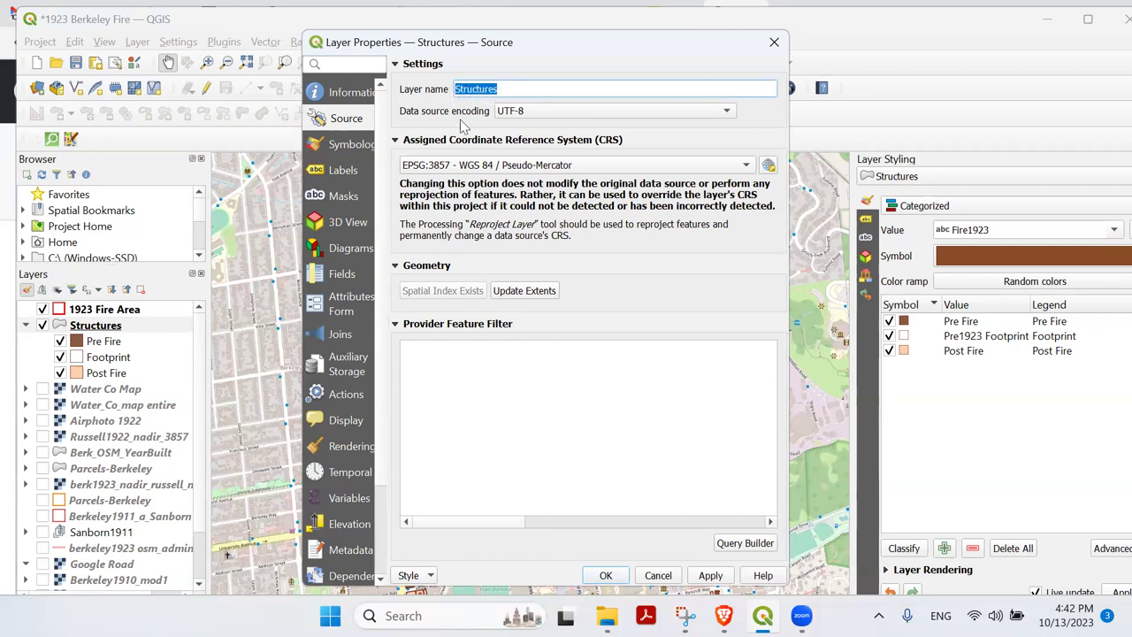
In Attributes Form, check each field's widget type, confirming YearBuilt is Hidden and Fire1923 shown.
click(351, 304)
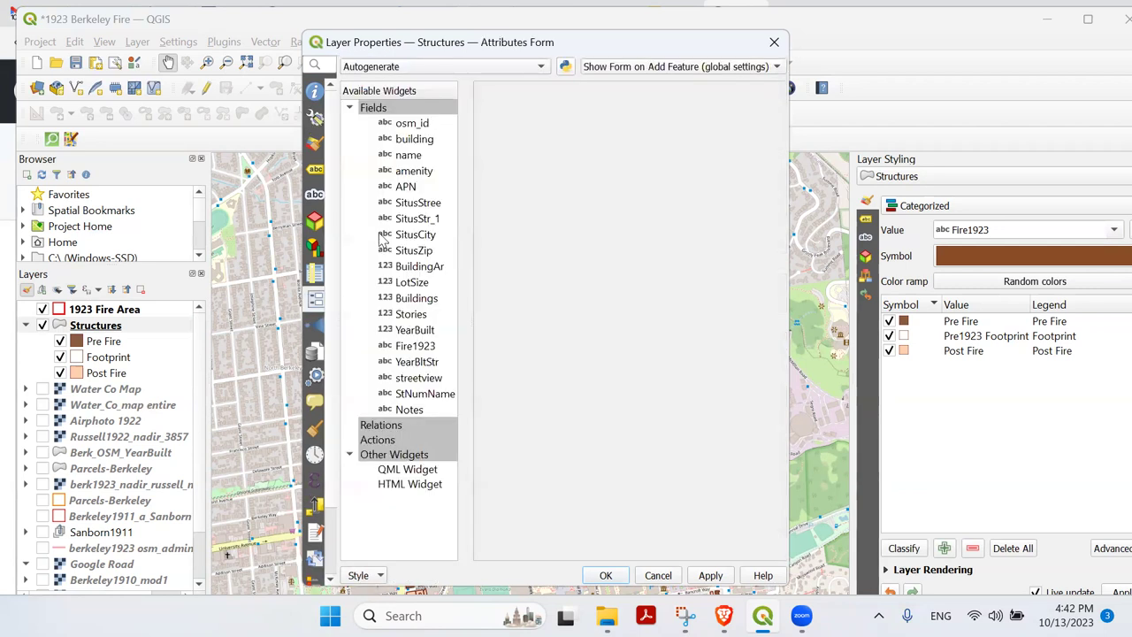
click(430, 316)
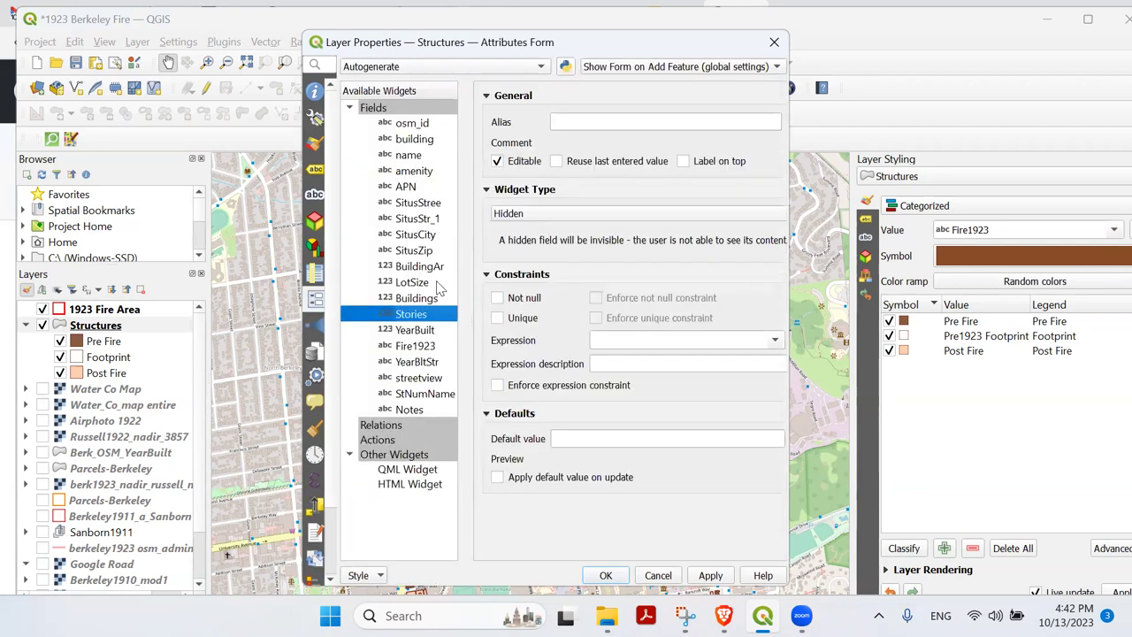
click(440, 281)
click(436, 266)
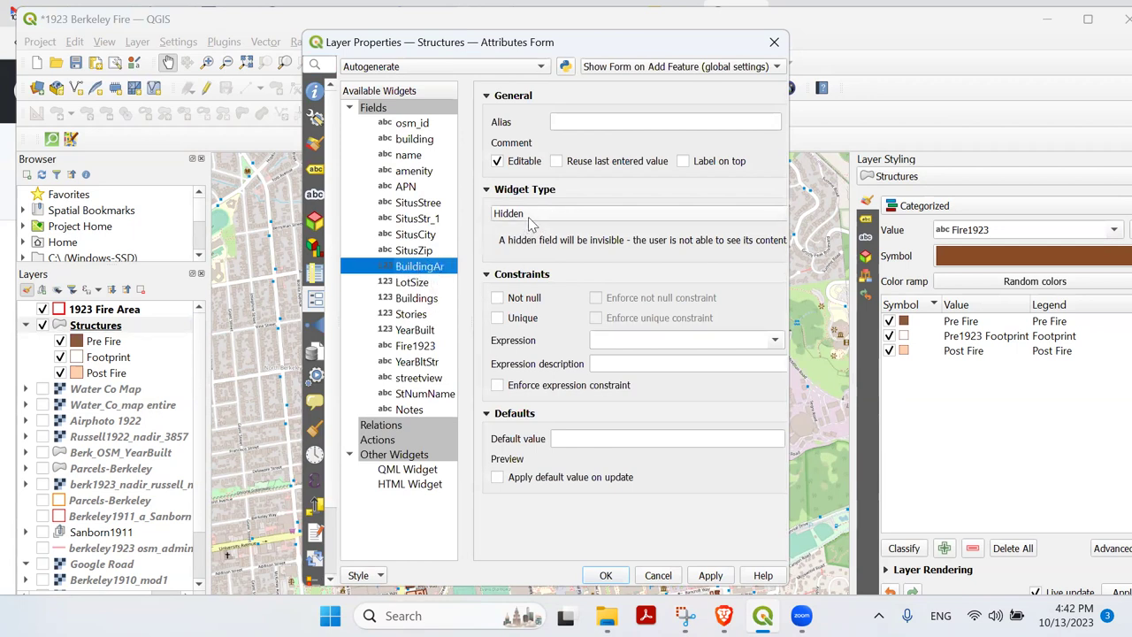
click(425, 281)
click(421, 301)
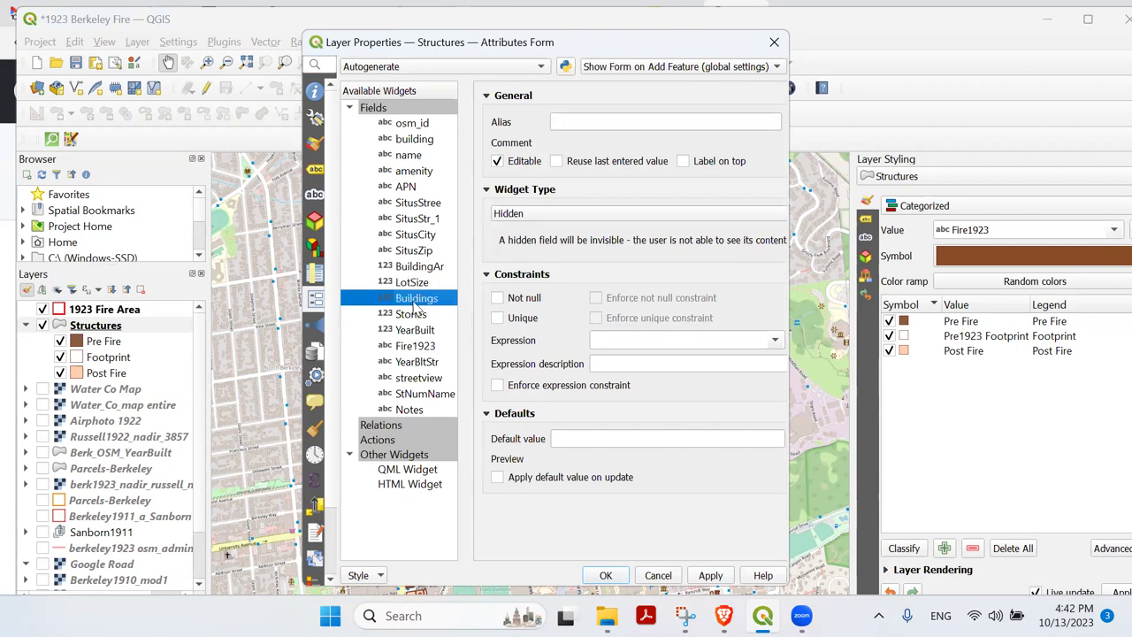
click(417, 333)
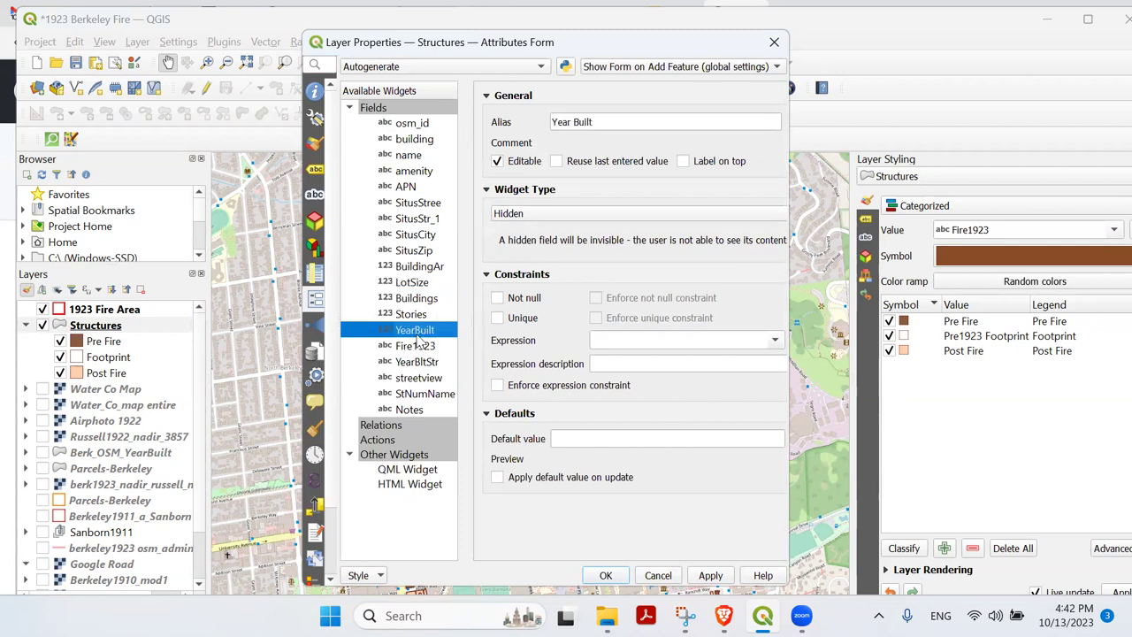
click(420, 348)
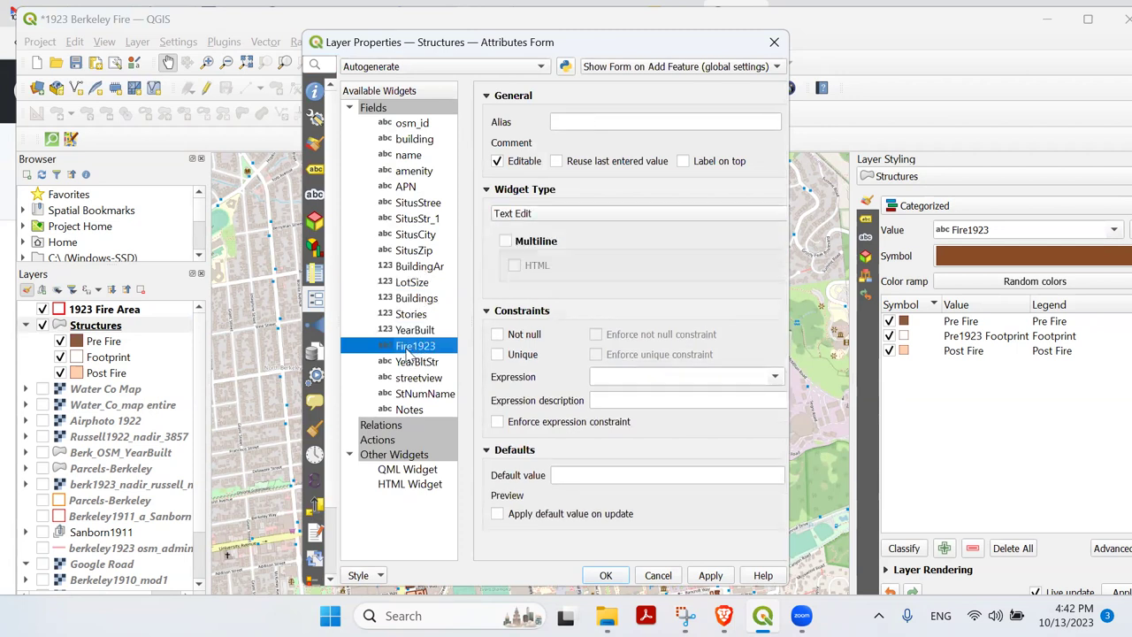
click(410, 363)
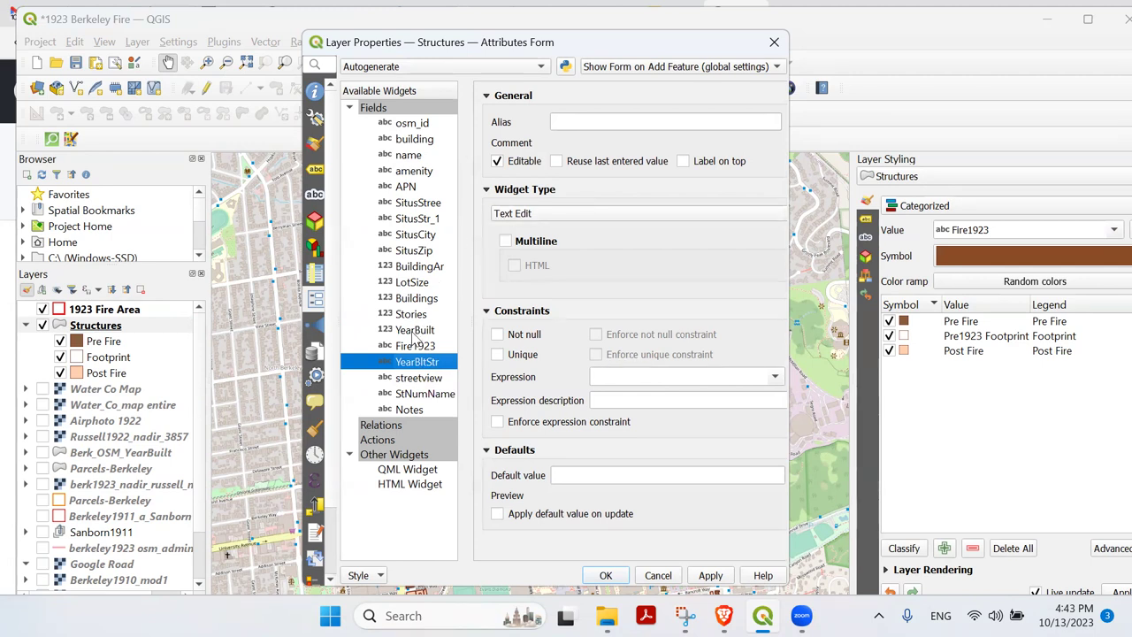
click(415, 332)
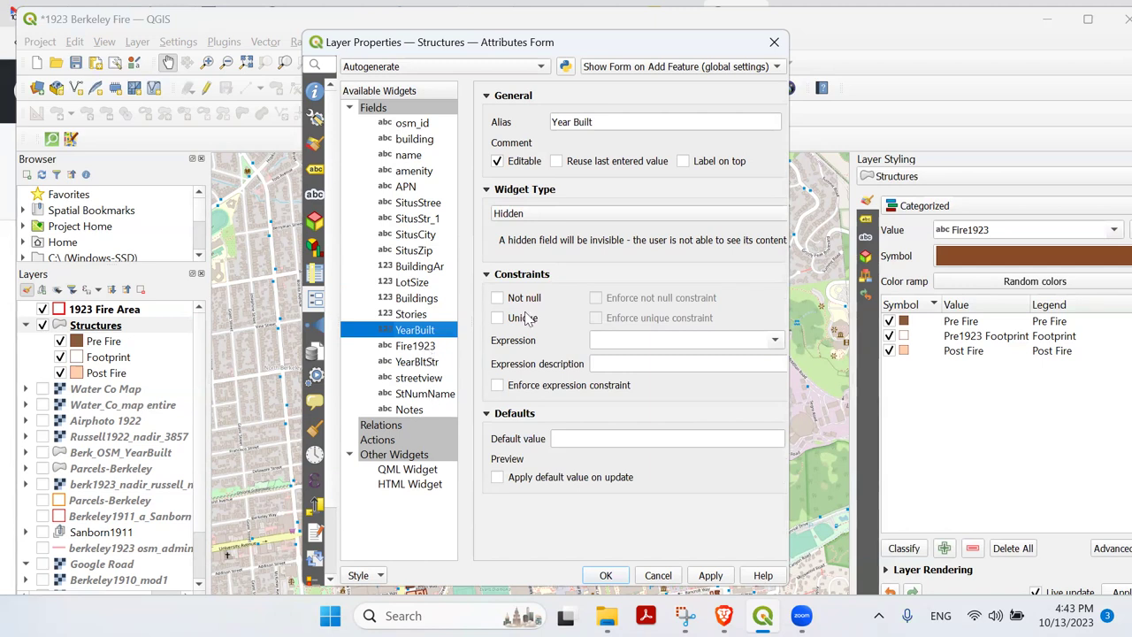
drag(567, 42, 556, 40)
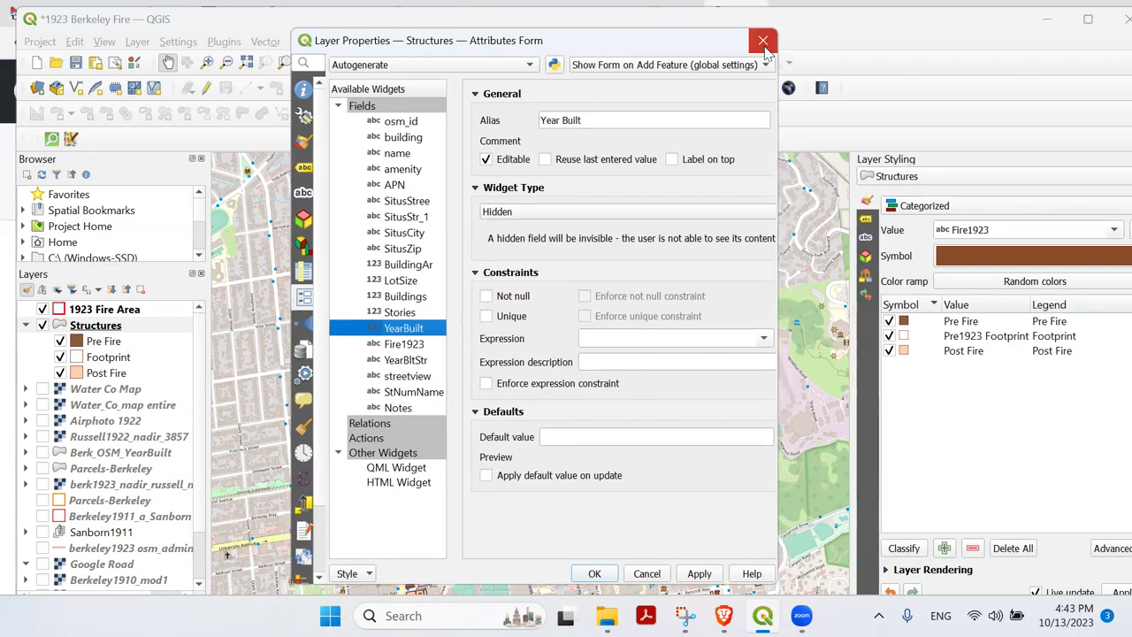
Close Layer Properties, select Structures, and open the qgis2web Create web map dialog.
click(762, 42)
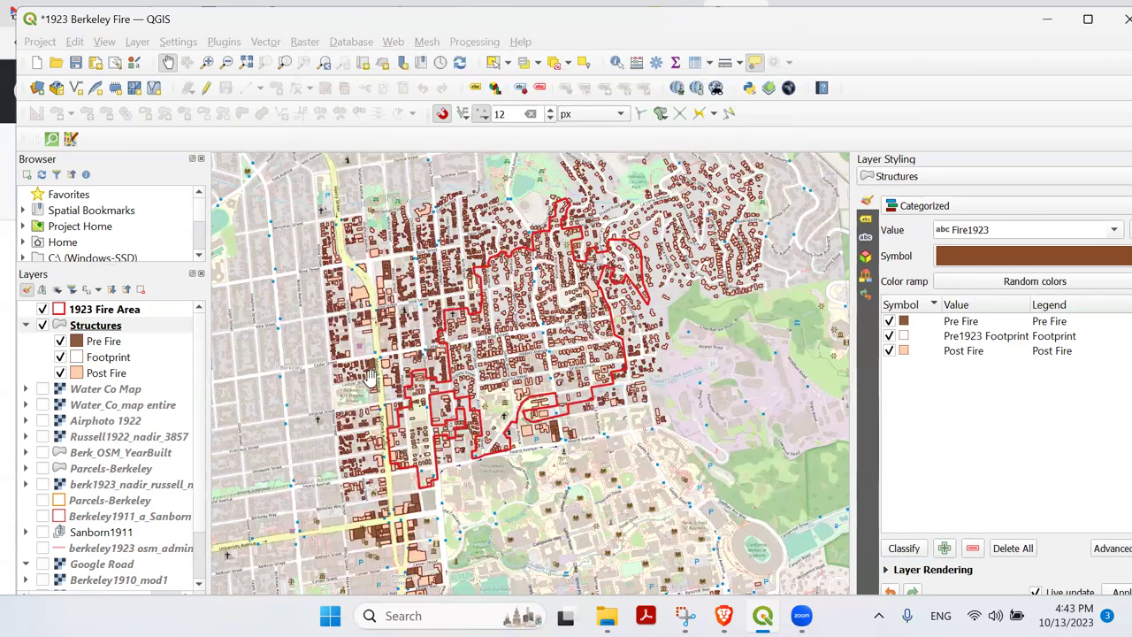
click(91, 338)
click(394, 44)
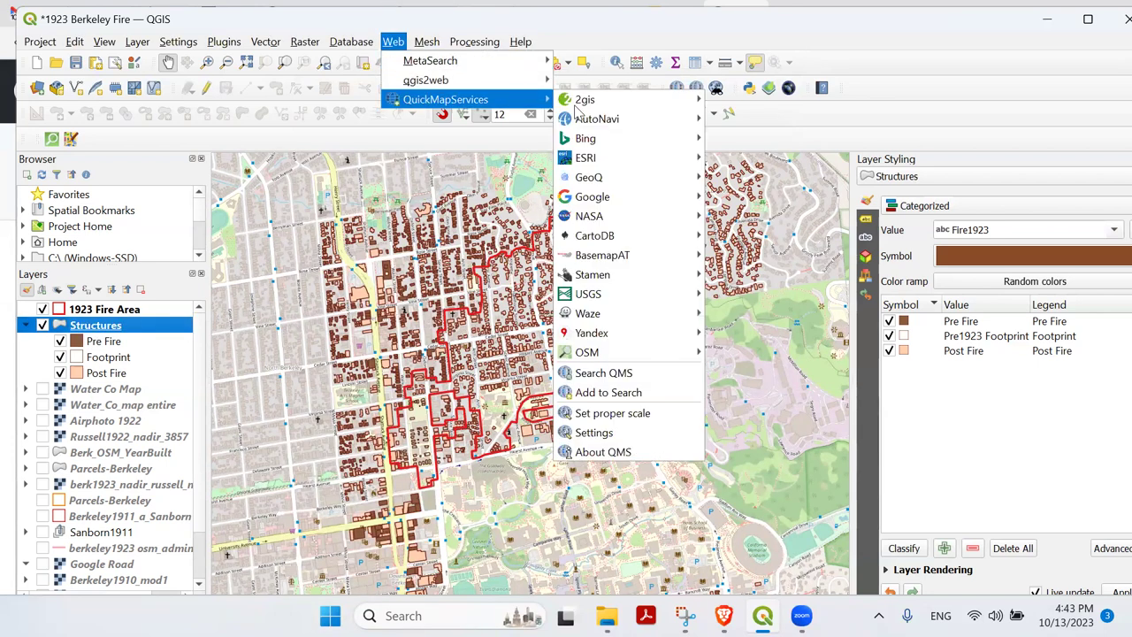
mouse_move(478, 81)
click(608, 81)
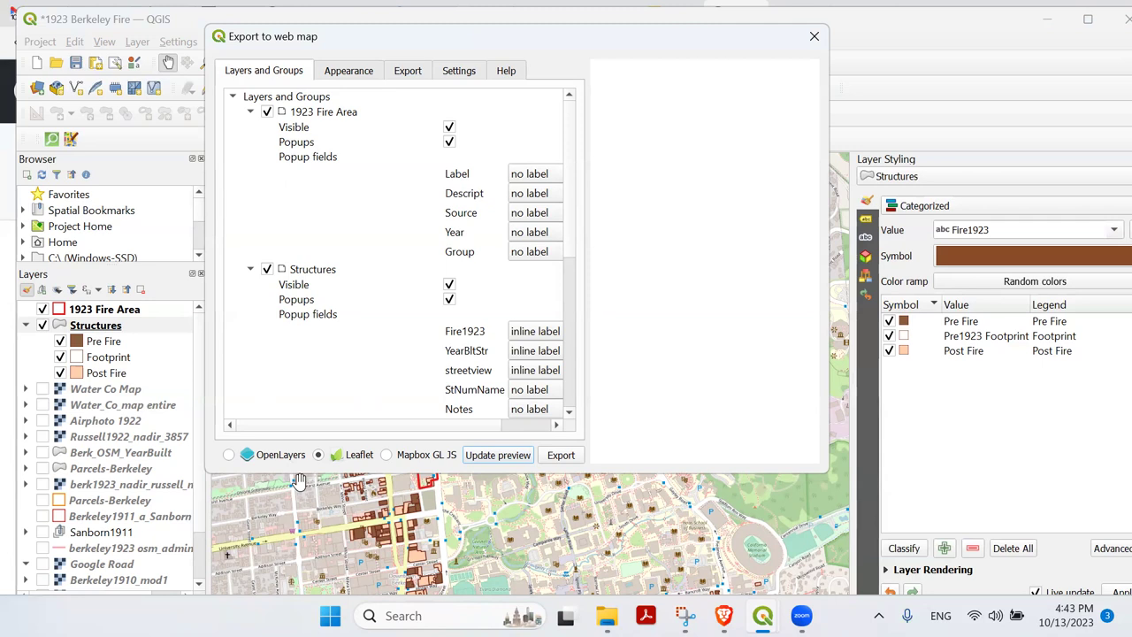
Turn off popups for 1923 Fire Area and leave the Notes field without a label.
click(454, 147)
click(450, 143)
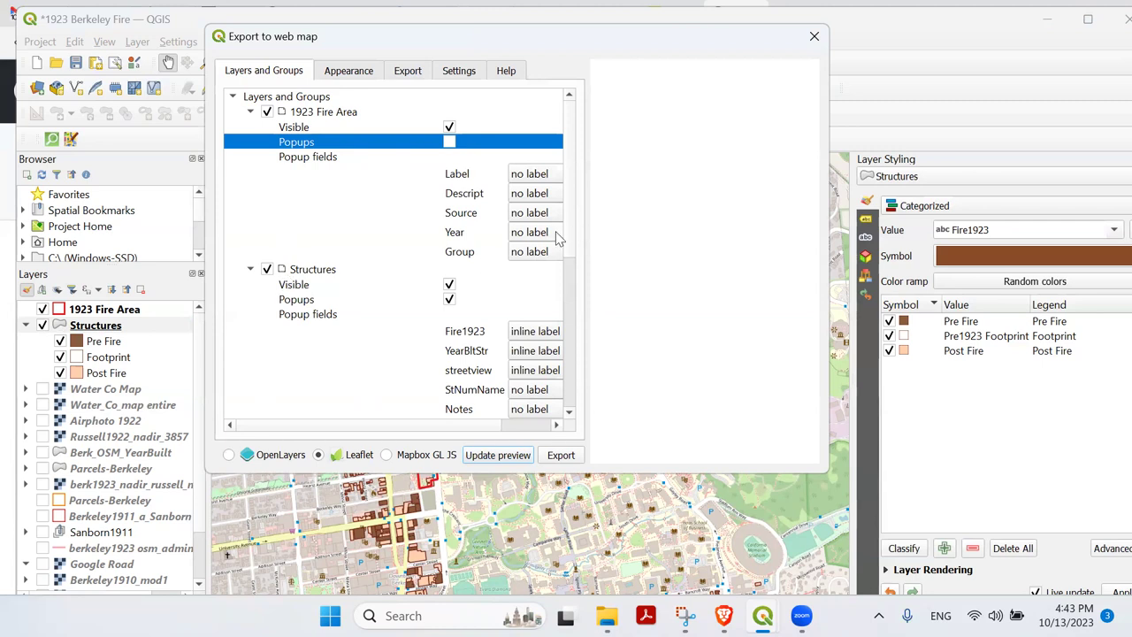
scroll(571, 250, down, 2)
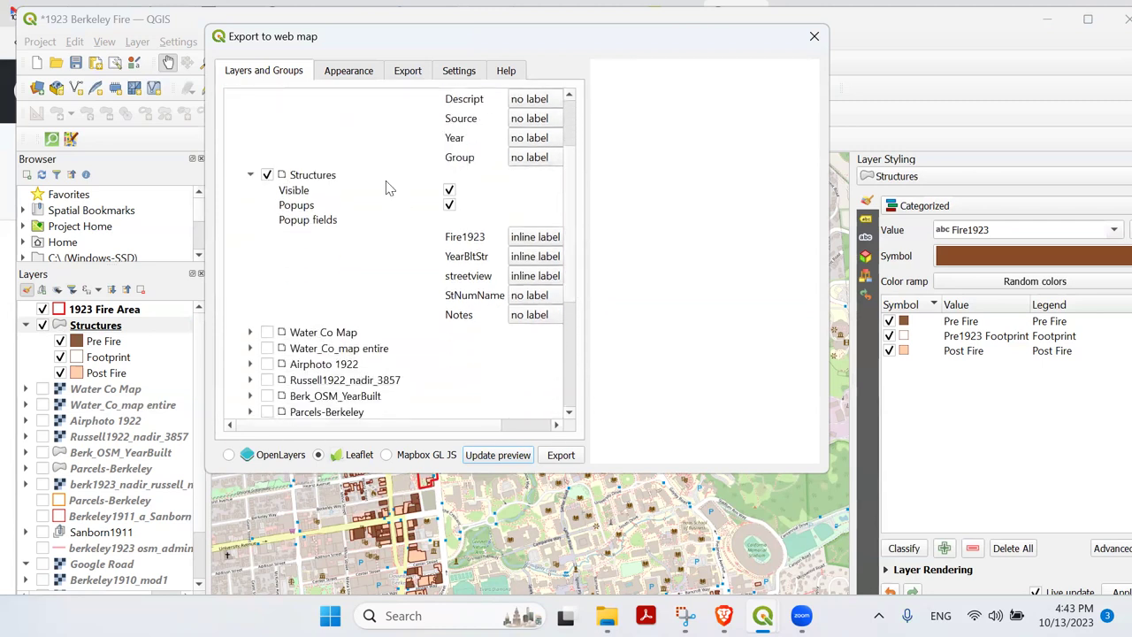
drag(488, 425, 566, 432)
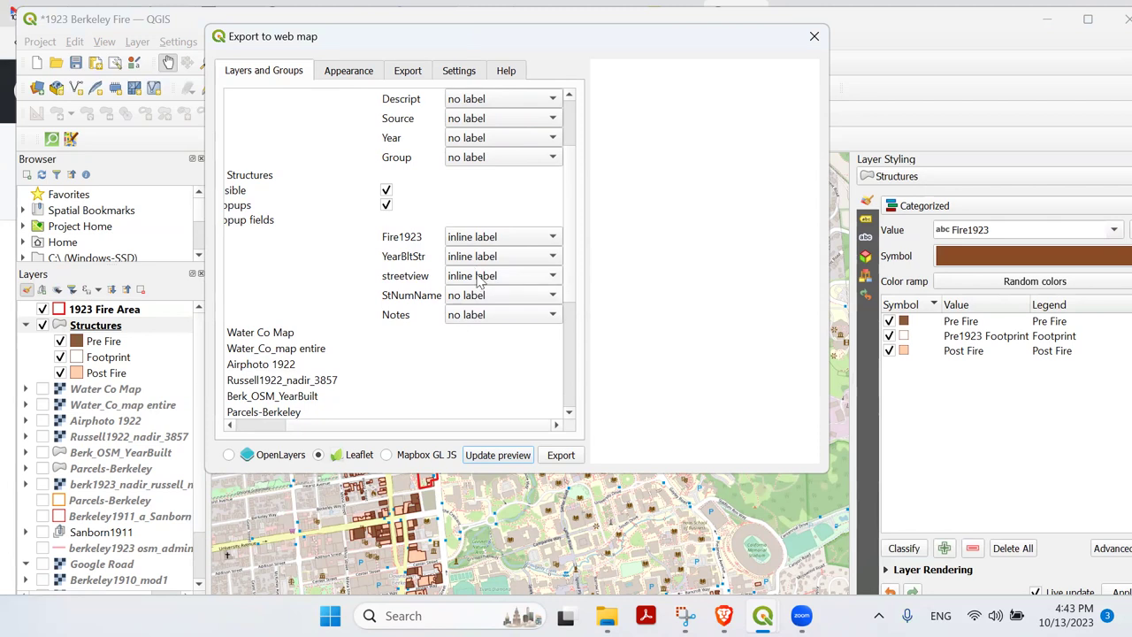
click(482, 317)
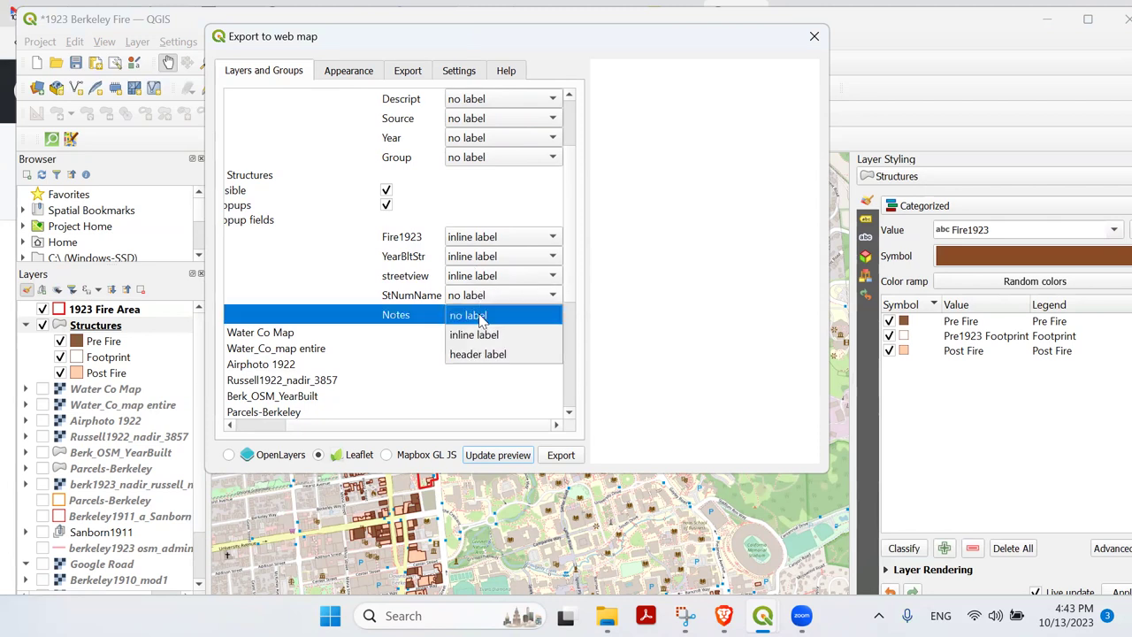
click(482, 317)
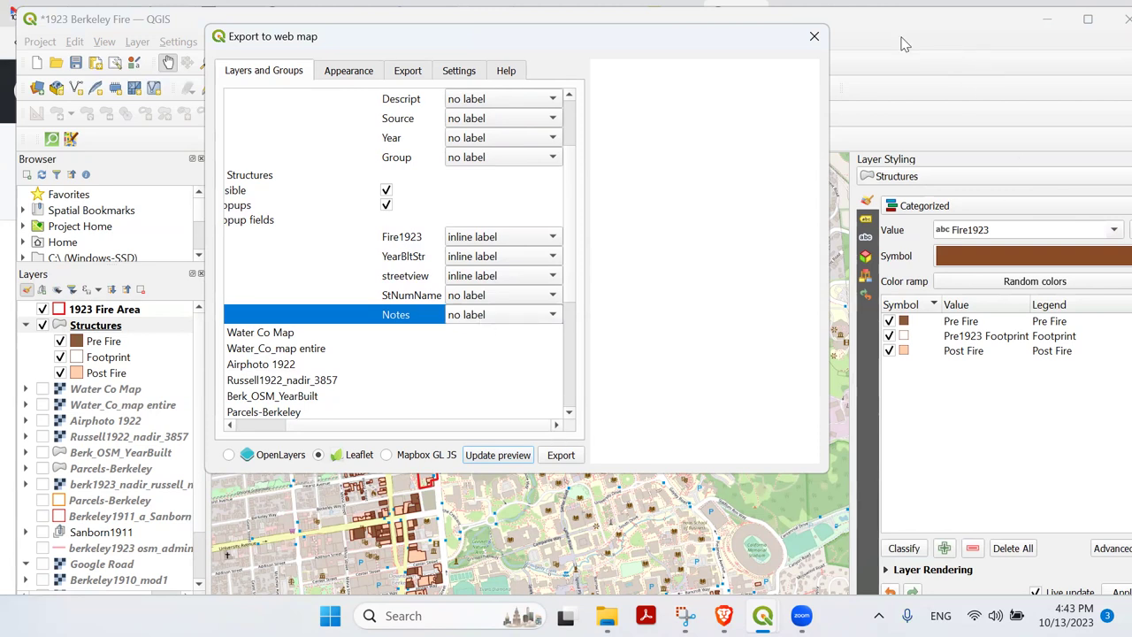
Close the web map export window and open the Structures layer properties.
click(813, 37)
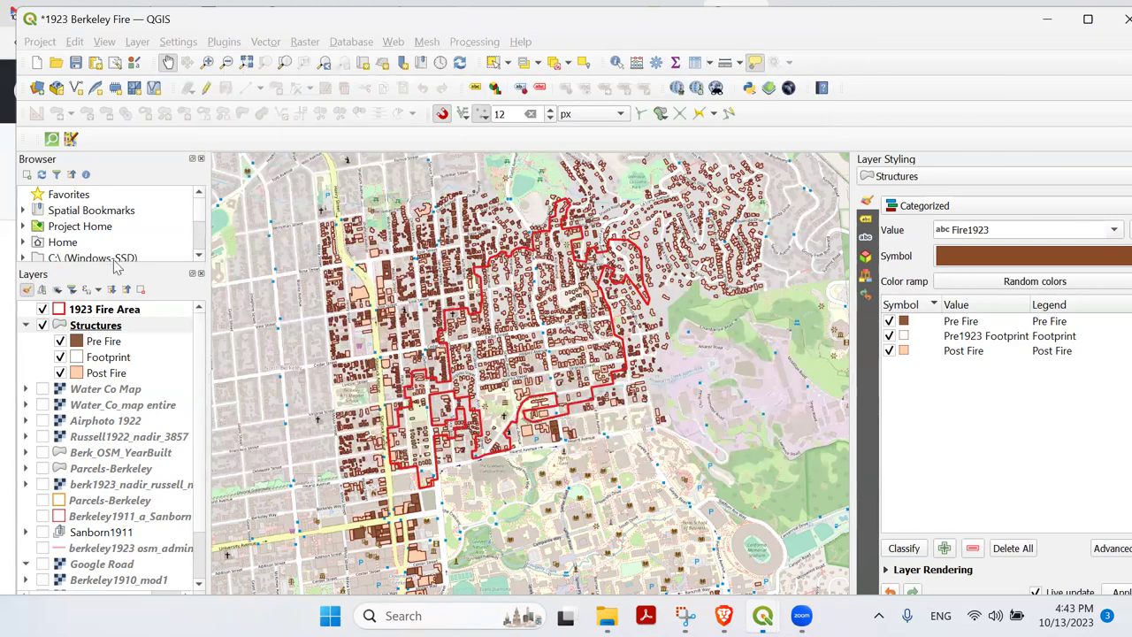
right_click(122, 329)
click(193, 414)
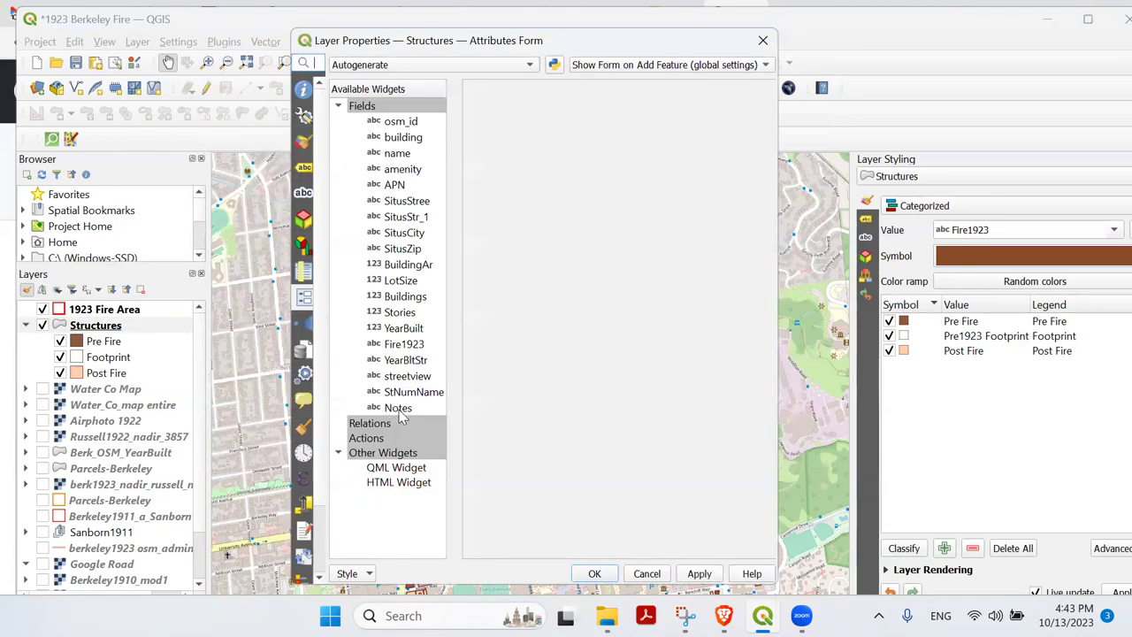
Set the Notes field's widget type to Hidden in the Attributes Form and close the dialog.
click(398, 408)
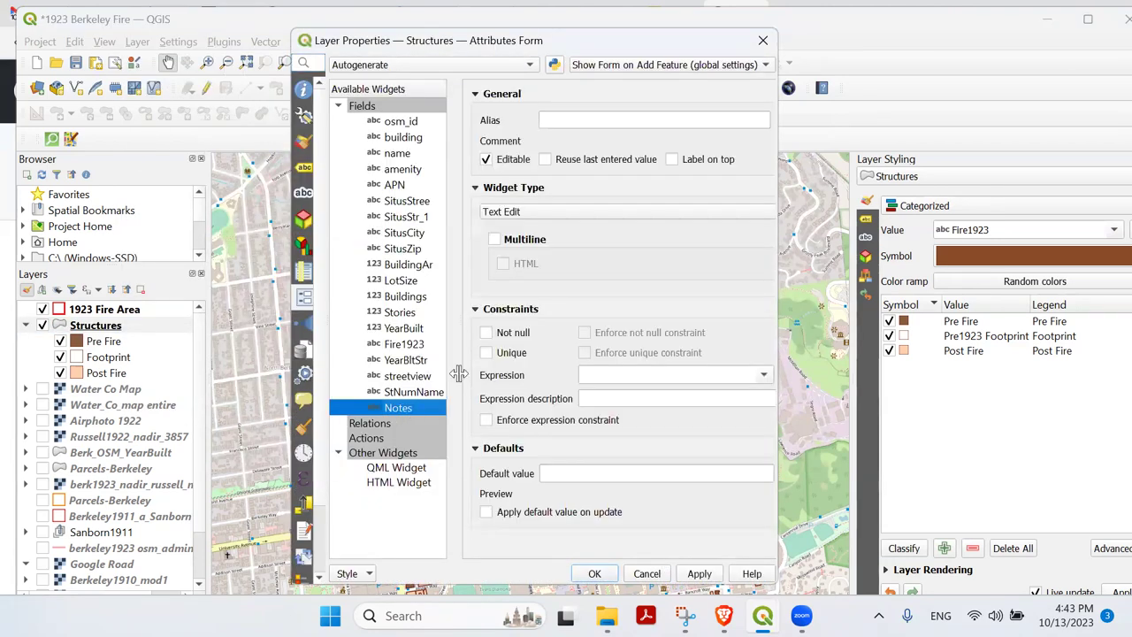
click(560, 211)
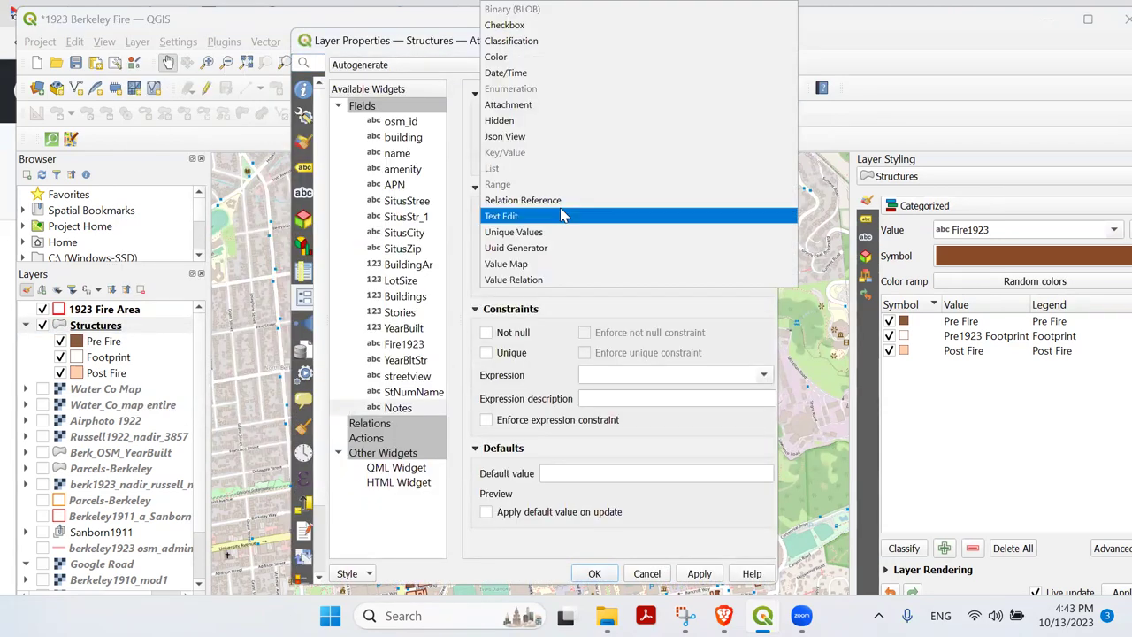
click(552, 123)
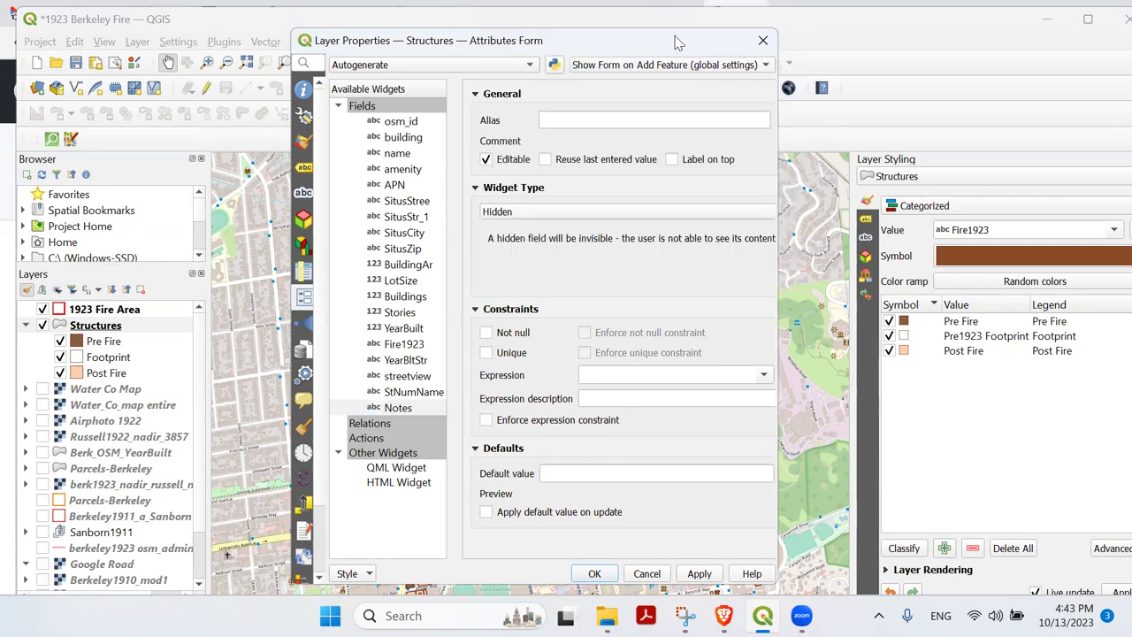
drag(679, 35, 628, 27)
click(543, 498)
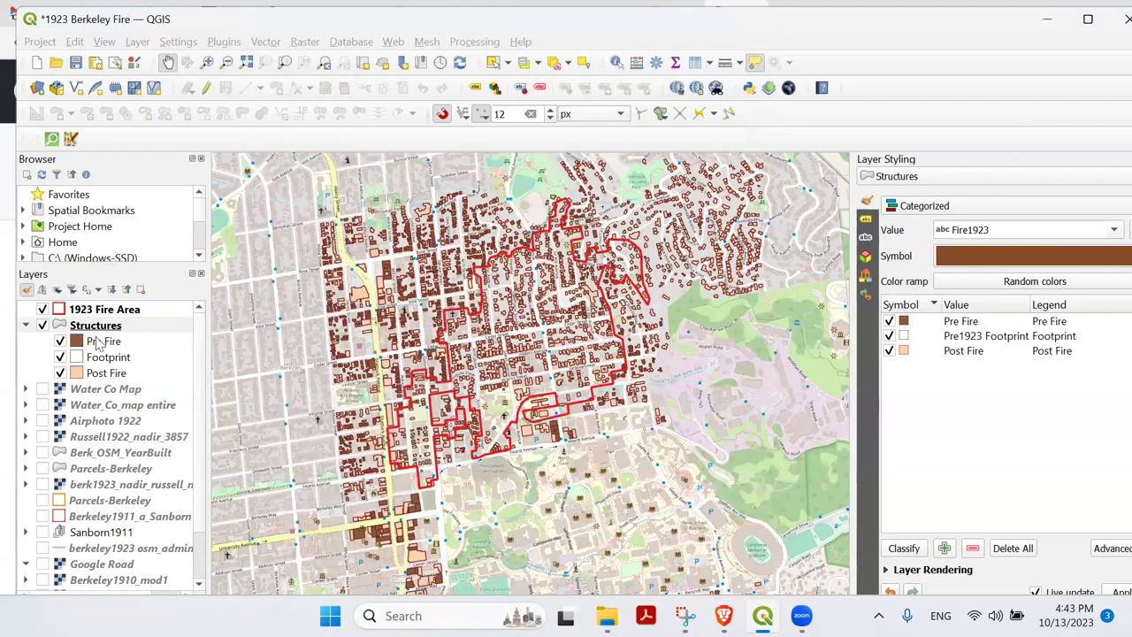
click(394, 44)
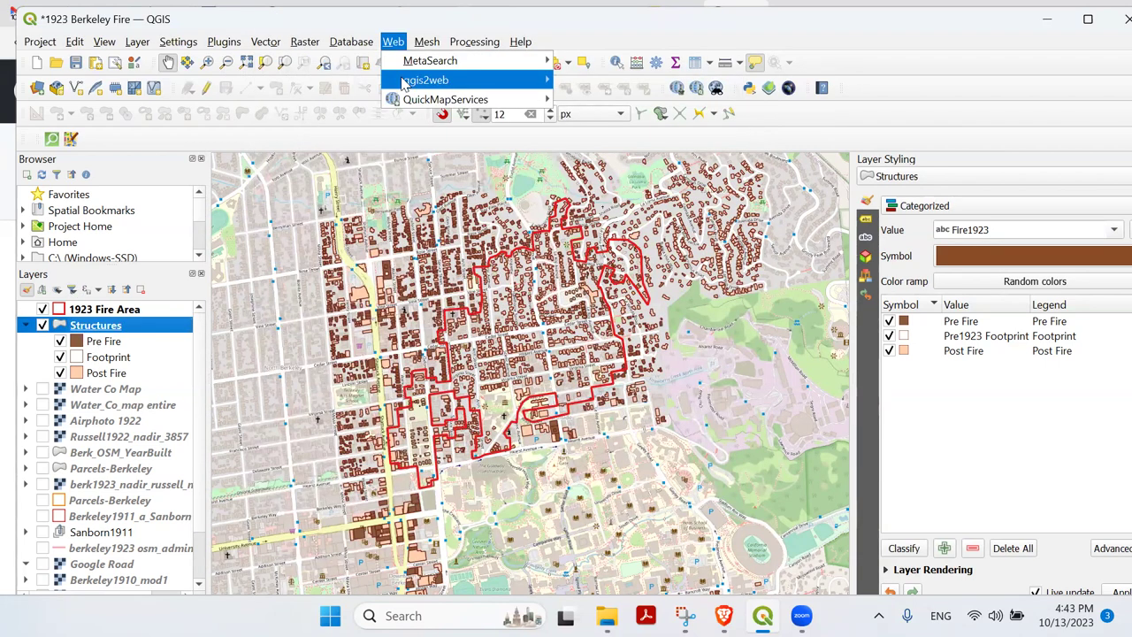
mouse_move(402, 97)
mouse_move(420, 79)
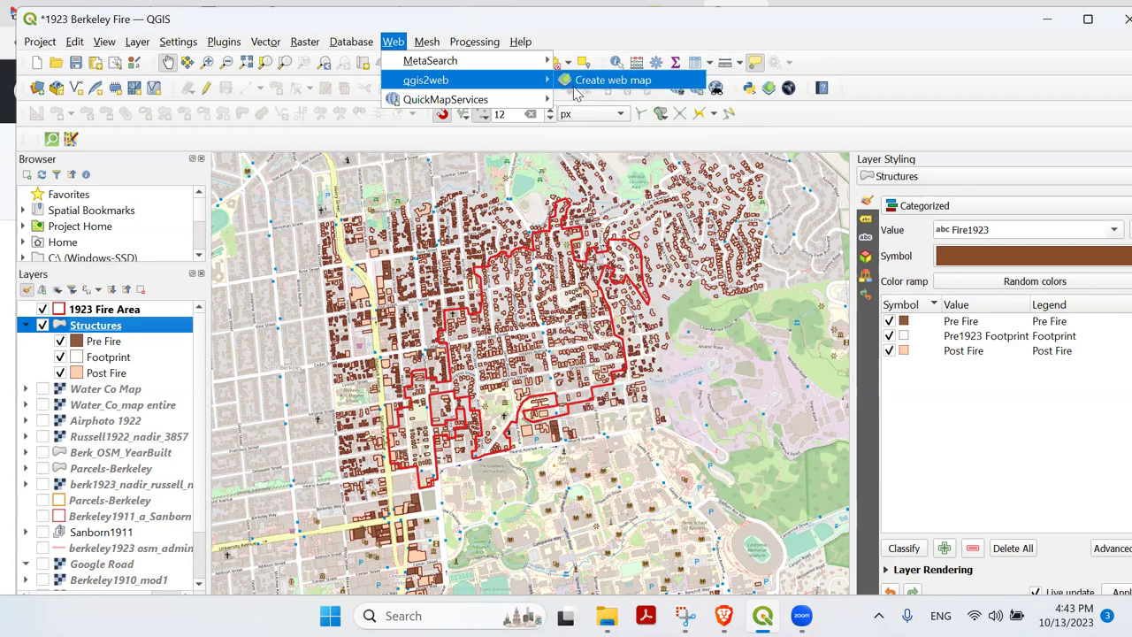
click(575, 81)
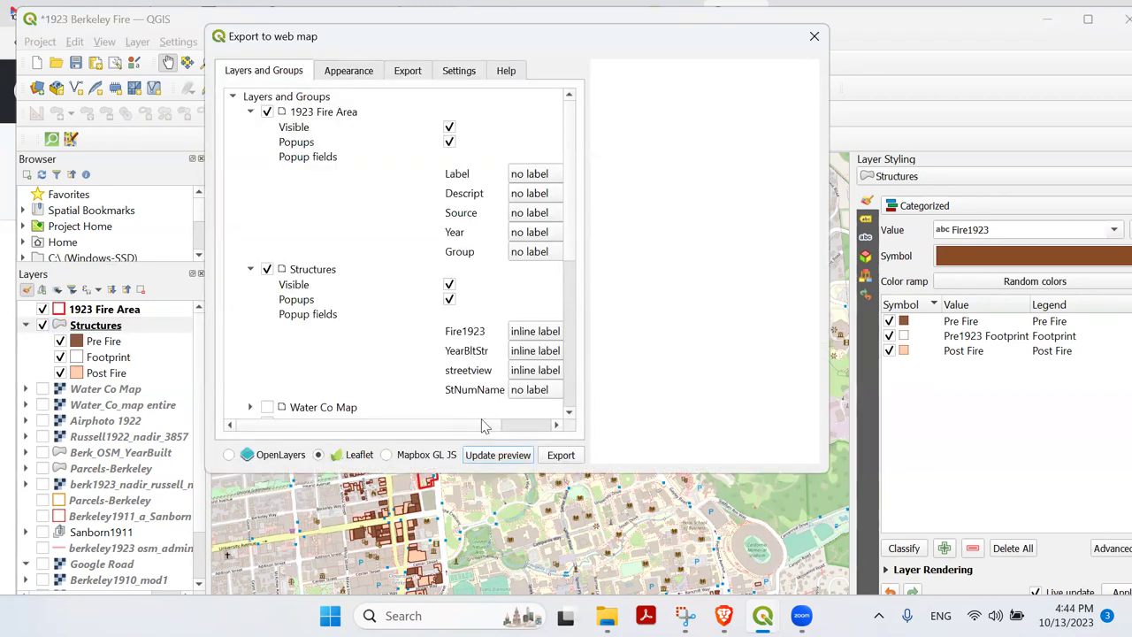
drag(485, 427, 559, 425)
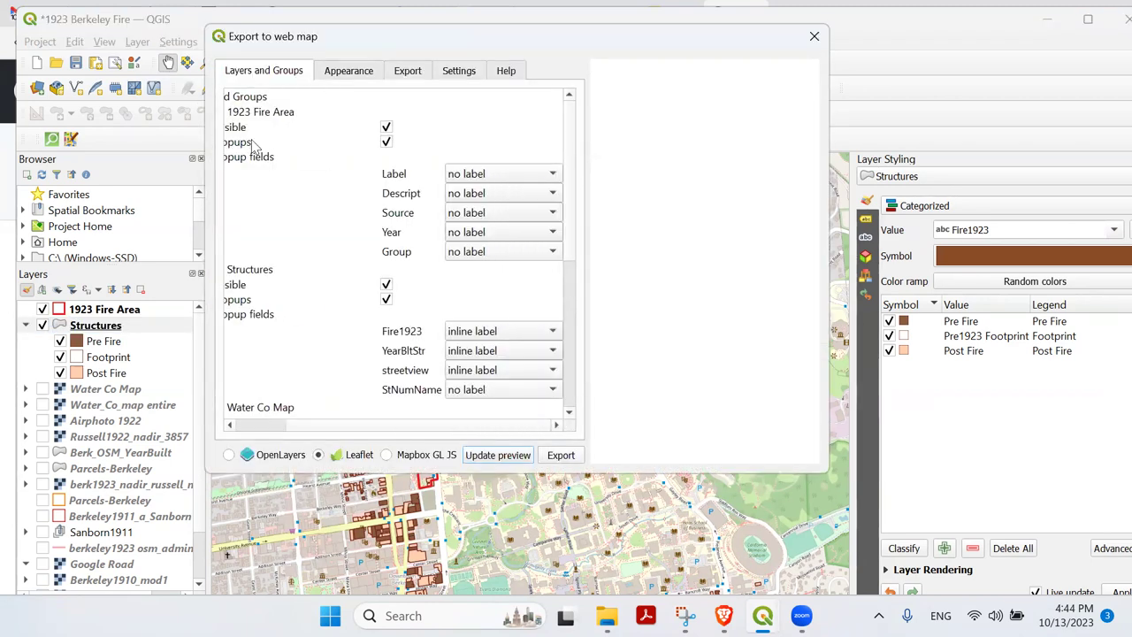
click(386, 142)
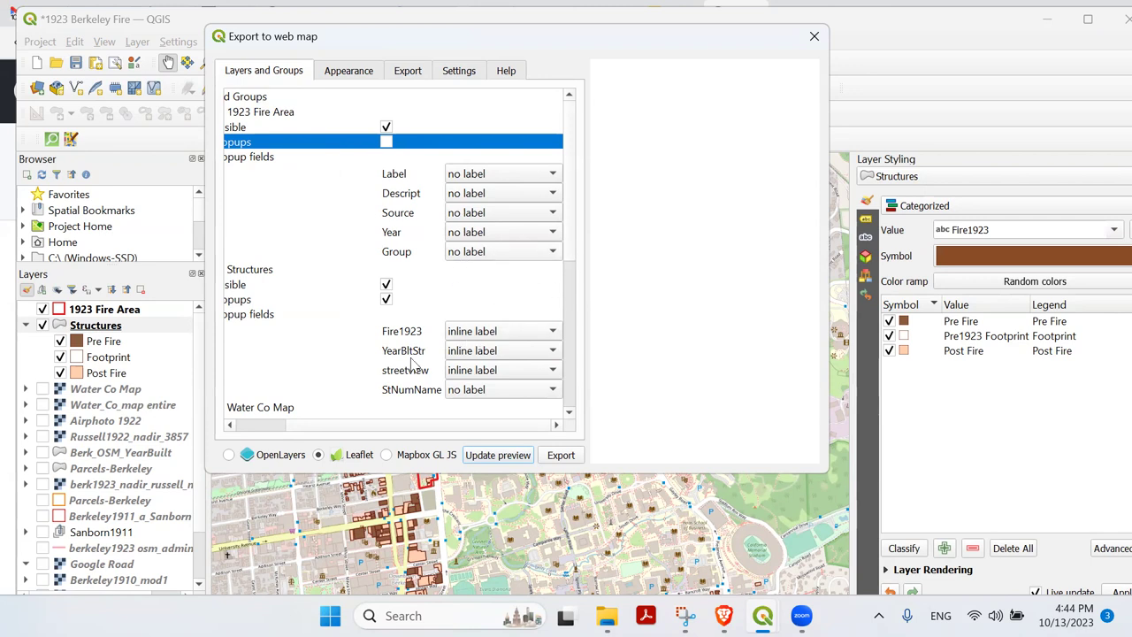
drag(367, 427, 263, 427)
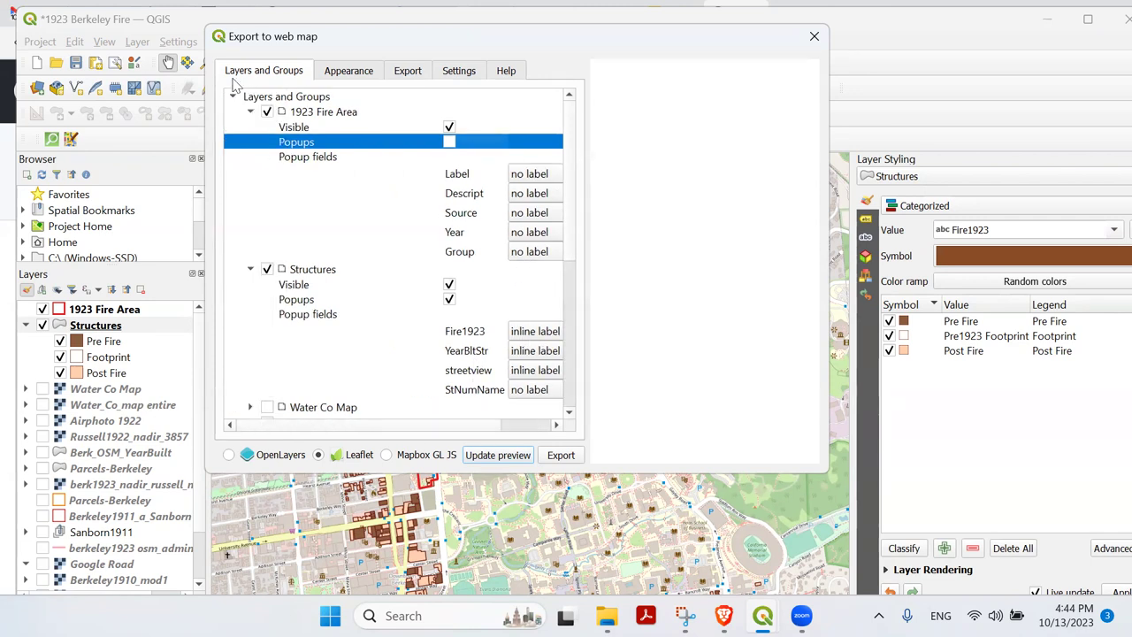
click(251, 112)
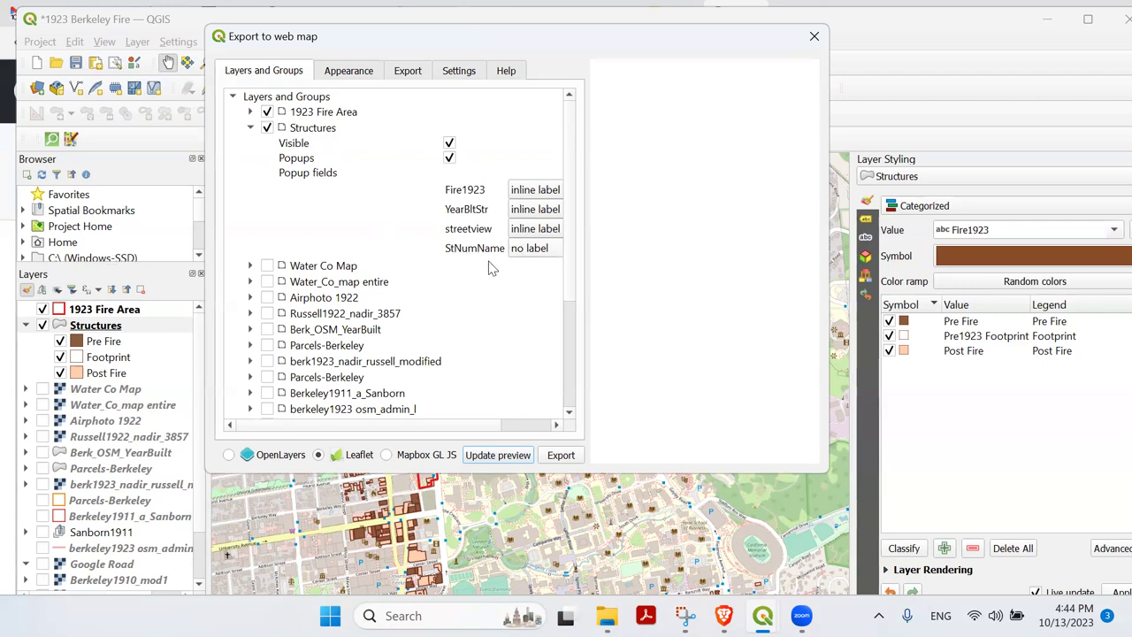
click(525, 192)
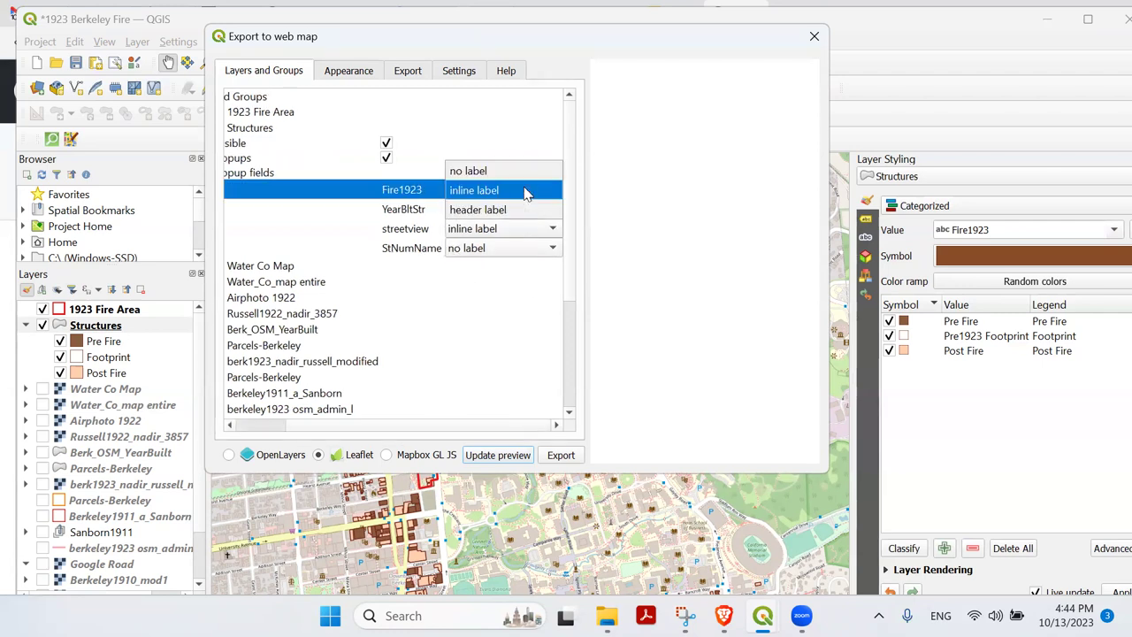
click(526, 192)
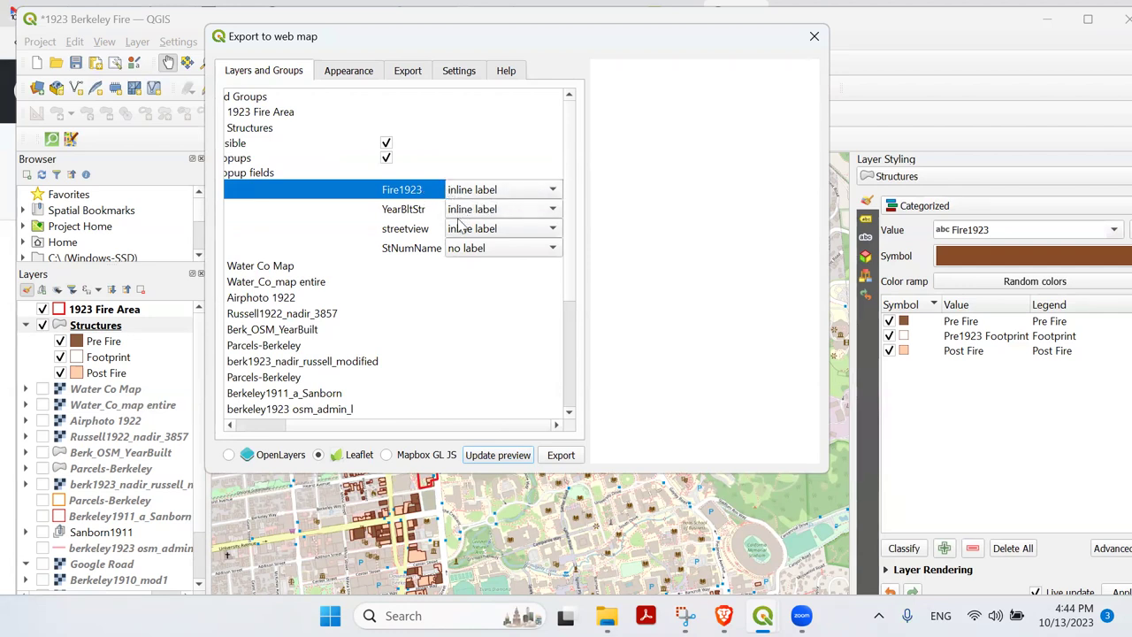
drag(337, 425, 240, 426)
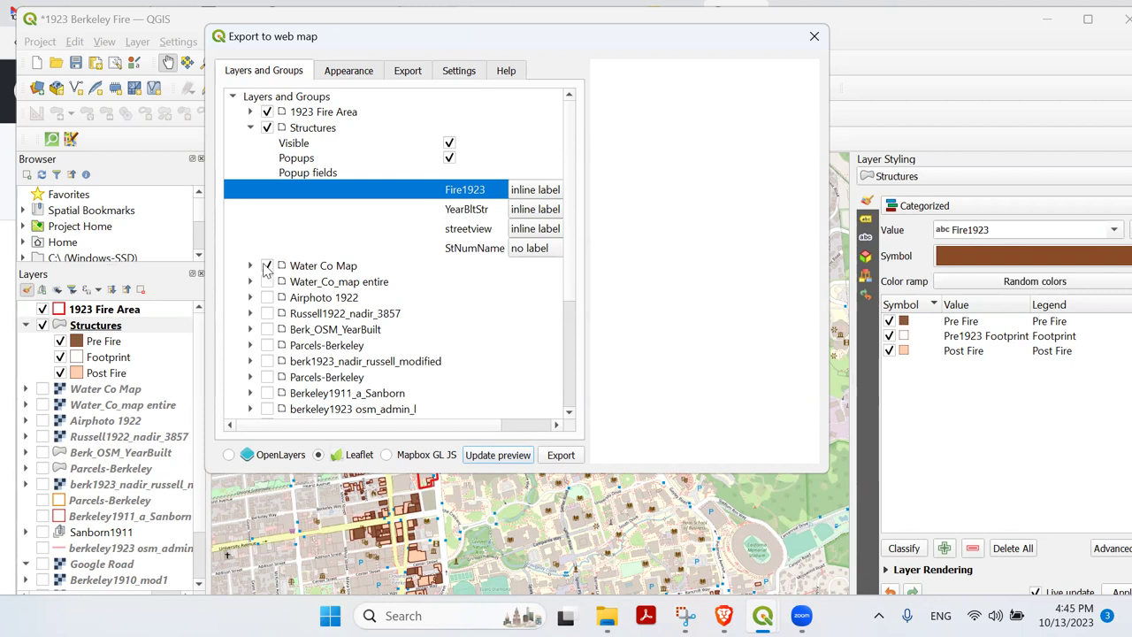
Uncheck Popups for the Water Co Map and Airphoto 1922 layers in Layers and Groups.
click(250, 265)
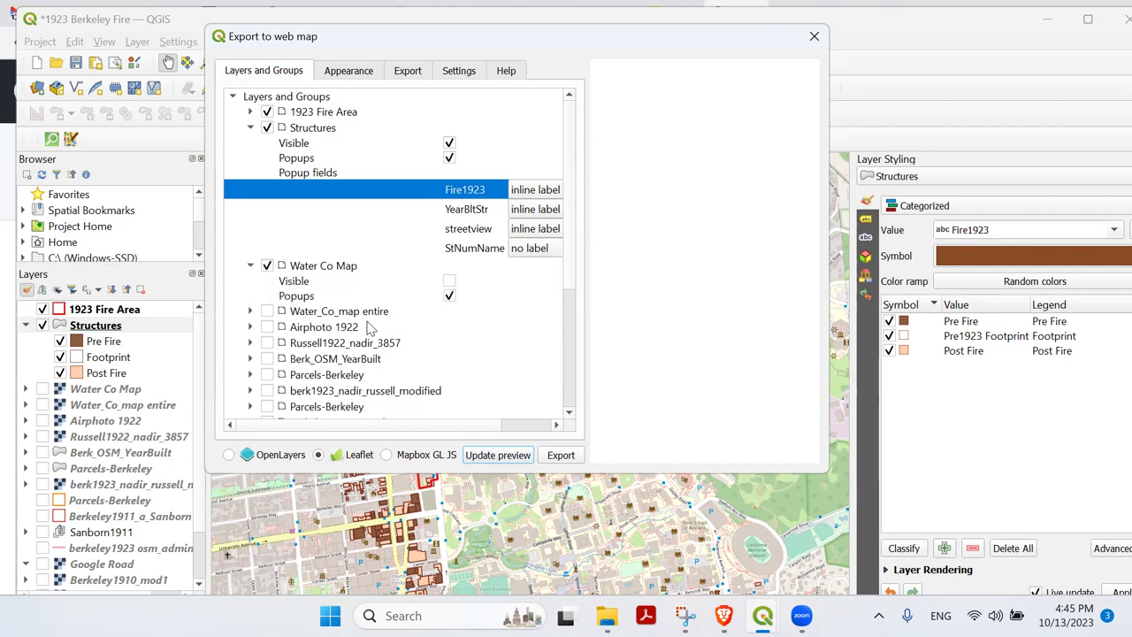
click(450, 297)
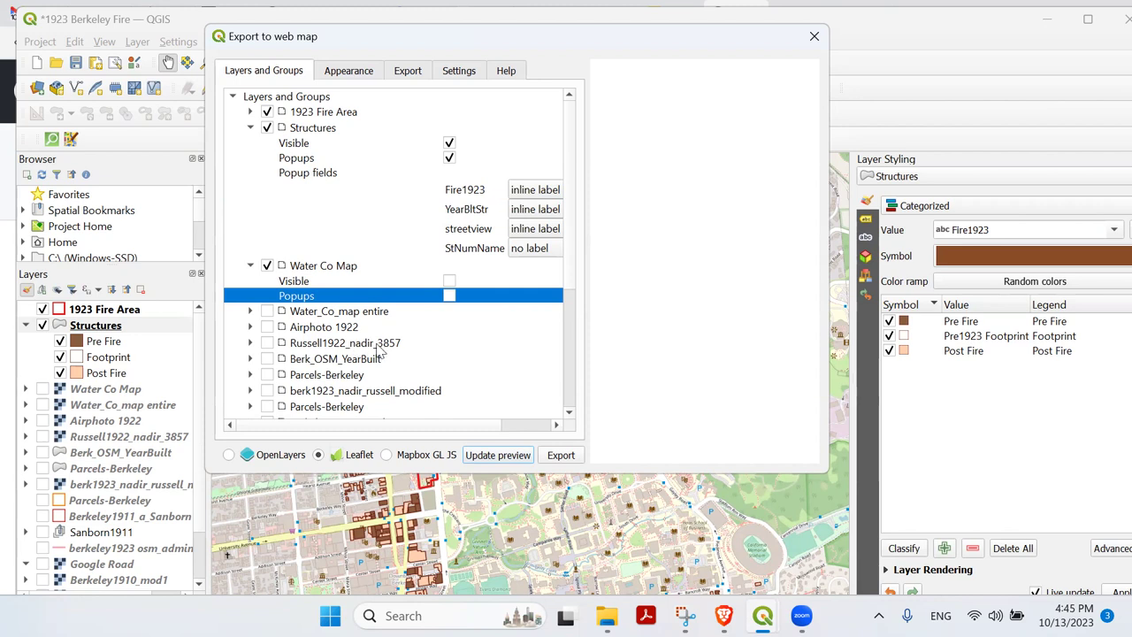
click(249, 343)
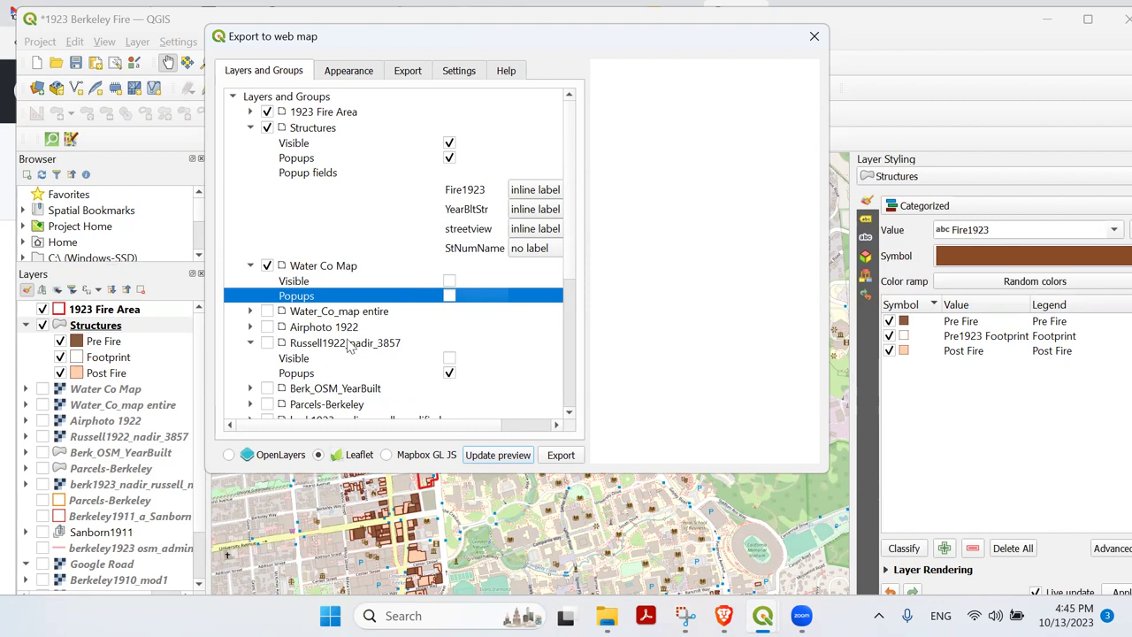
click(251, 343)
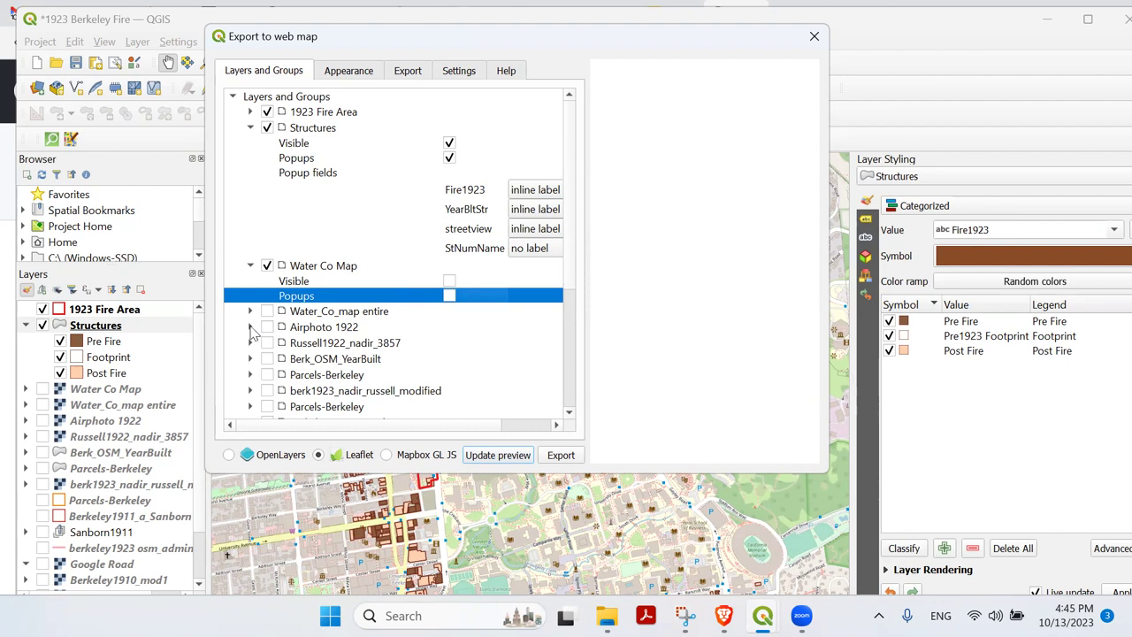
click(250, 328)
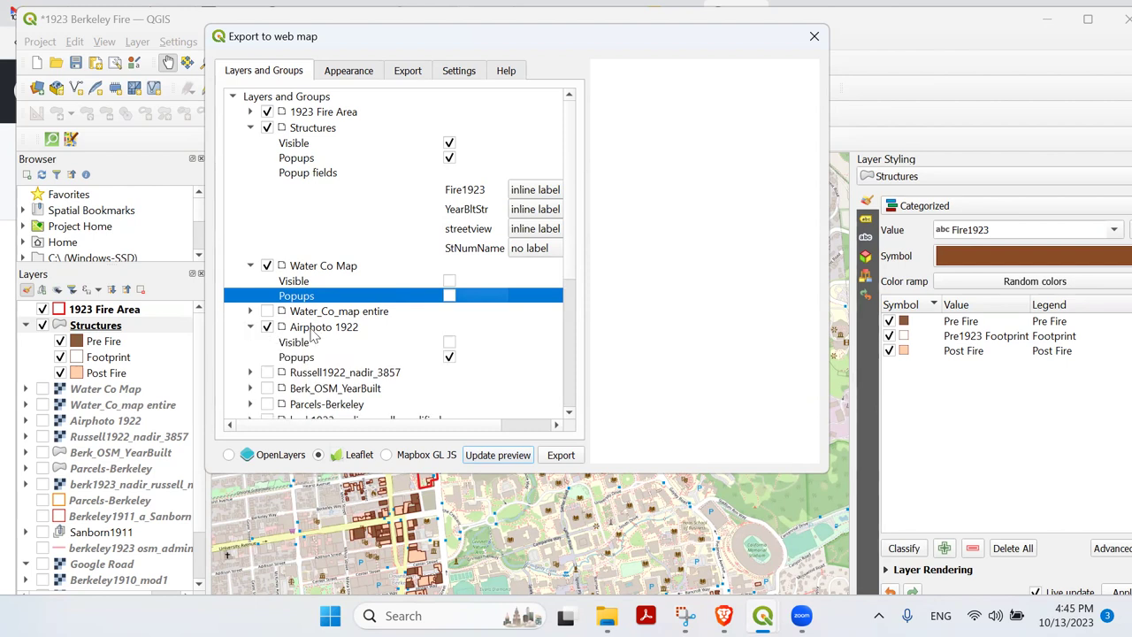
click(449, 355)
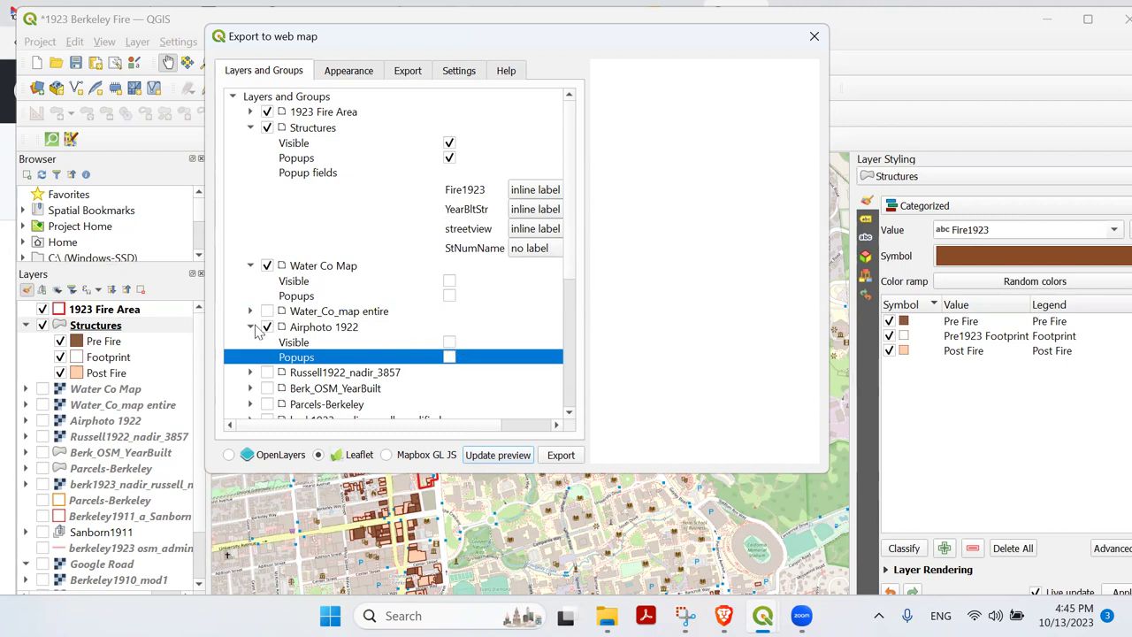
click(250, 327)
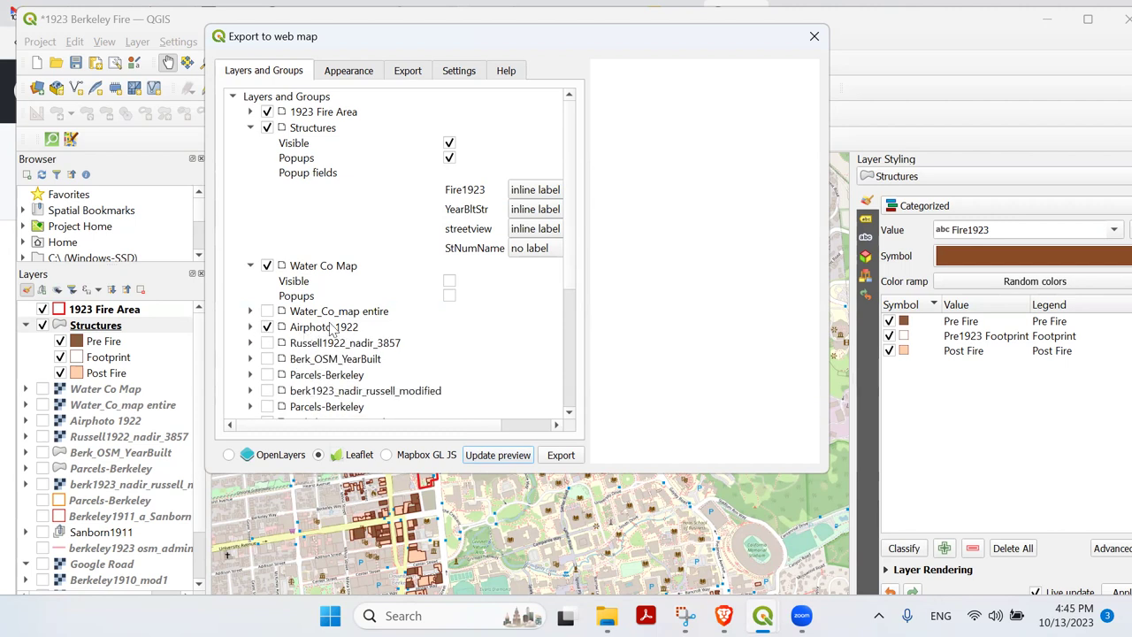
scroll(566, 305, down, 1)
scroll(566, 305, down, 1)
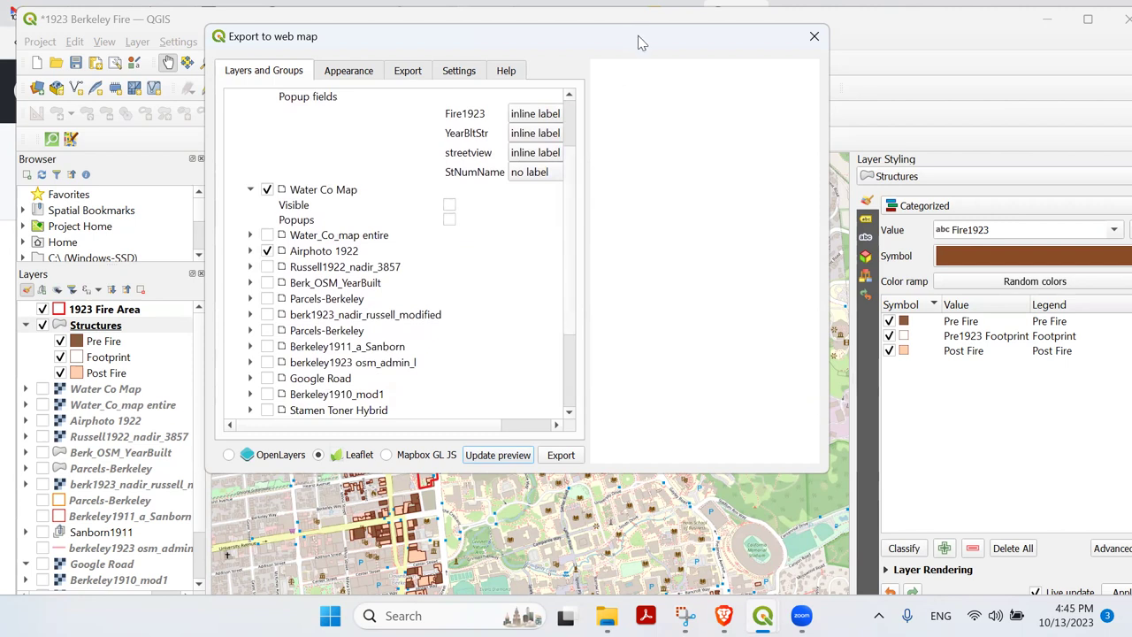
Turn off popups for the Google Hybrid layer.
drag(570, 32, 499, 25)
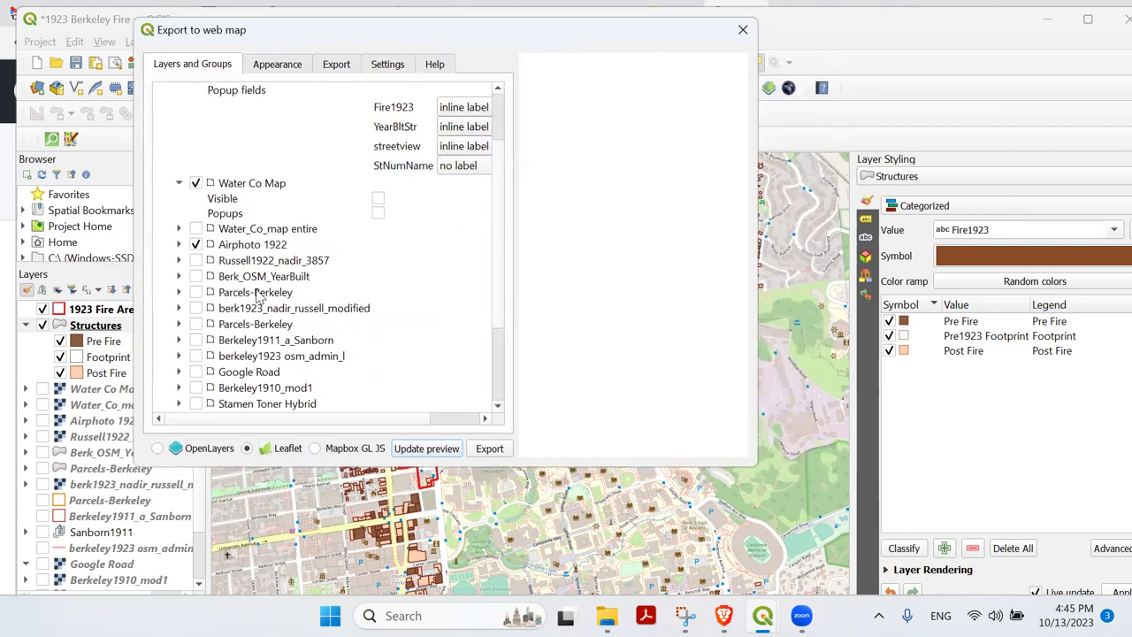
scroll(254, 300, down, 1)
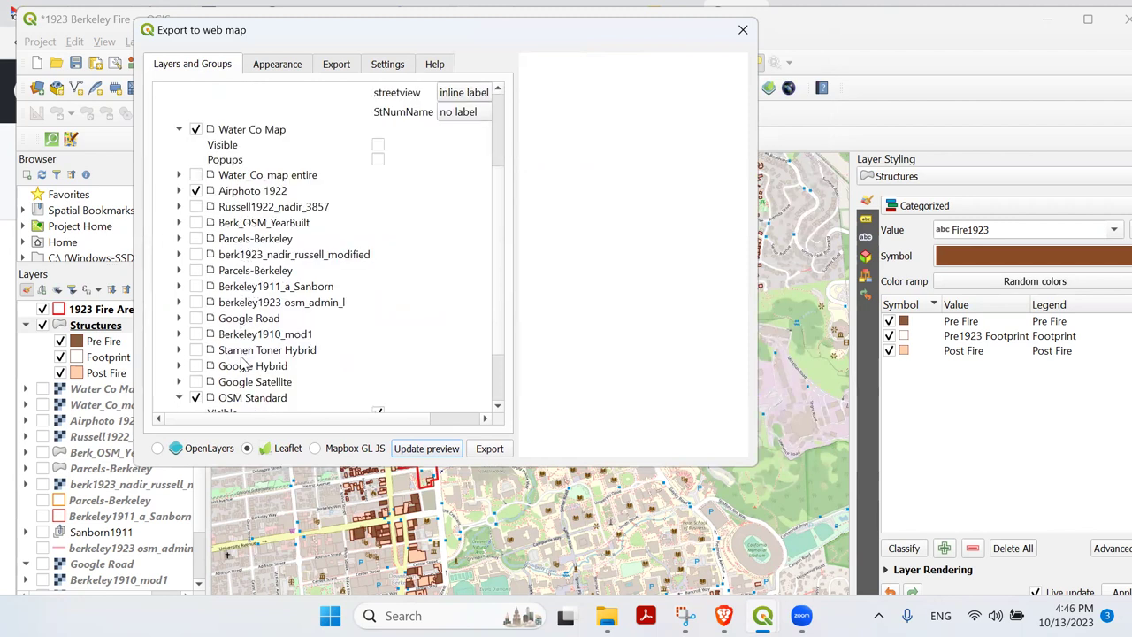
scroll(247, 367, down, 2)
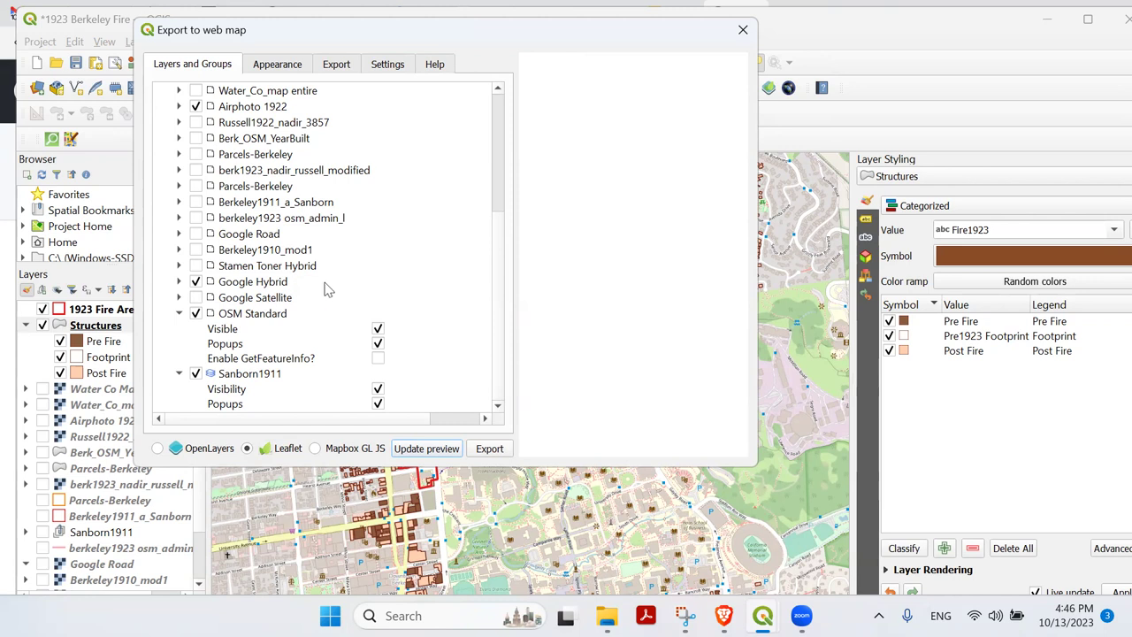
click(180, 283)
click(395, 317)
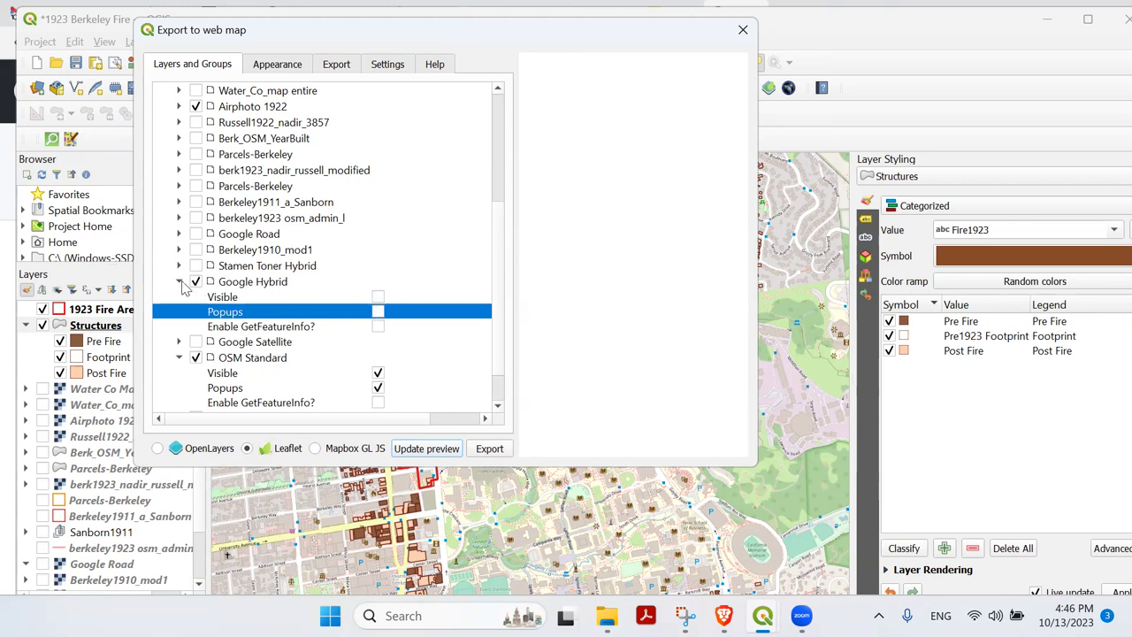
Turn off OSM Standard popups, exclude Sanborn1911 from the export, and open the Appearance settings.
click(181, 282)
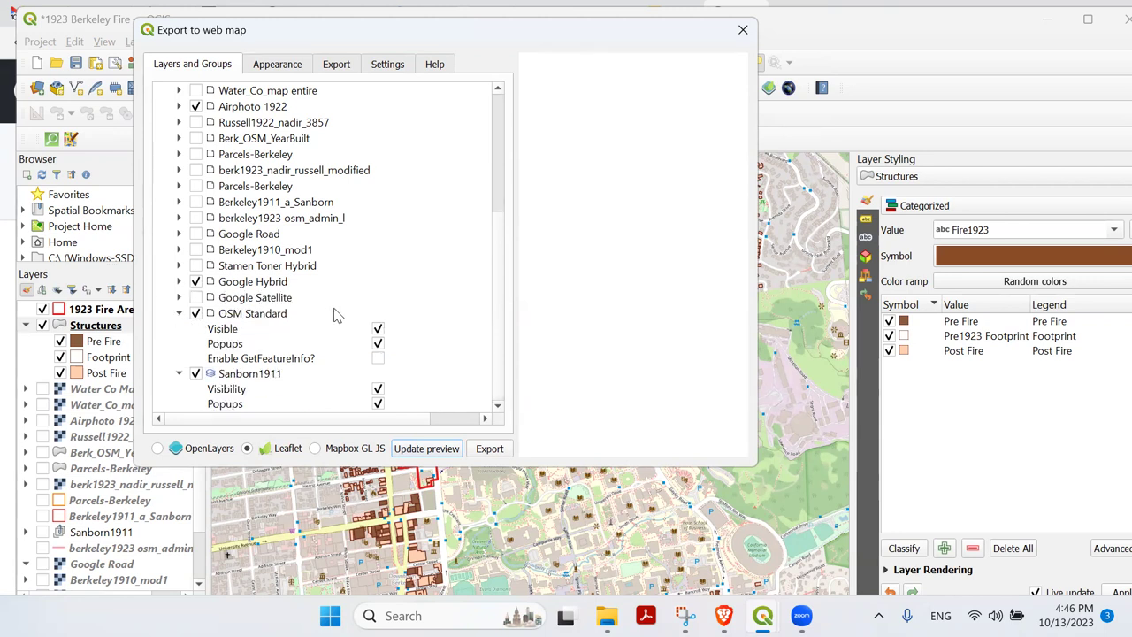
click(378, 343)
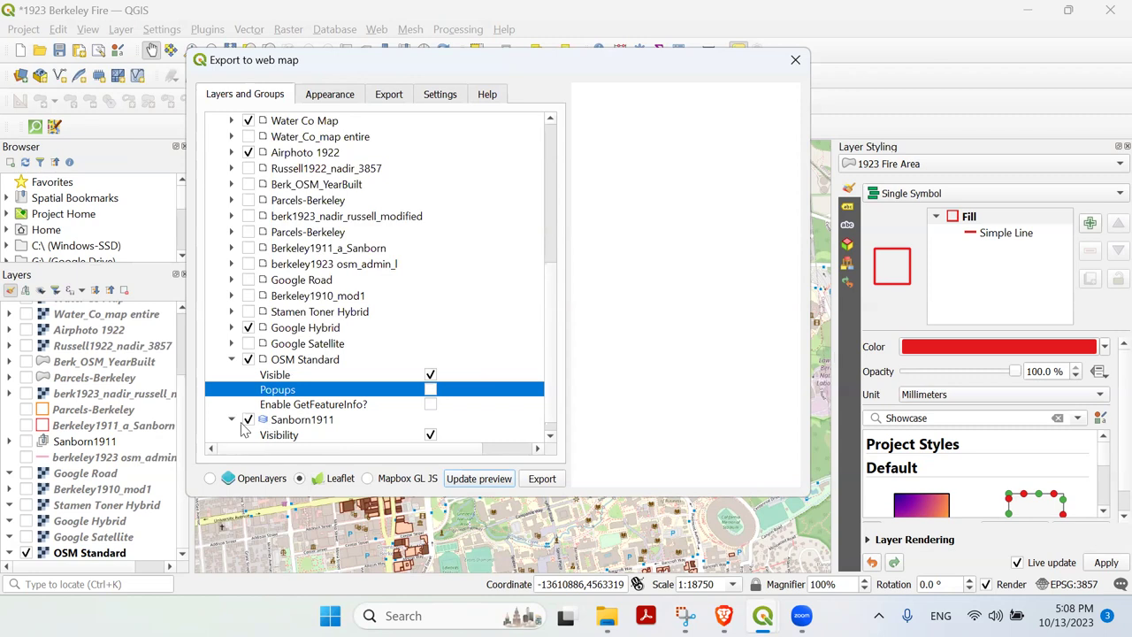
click(248, 420)
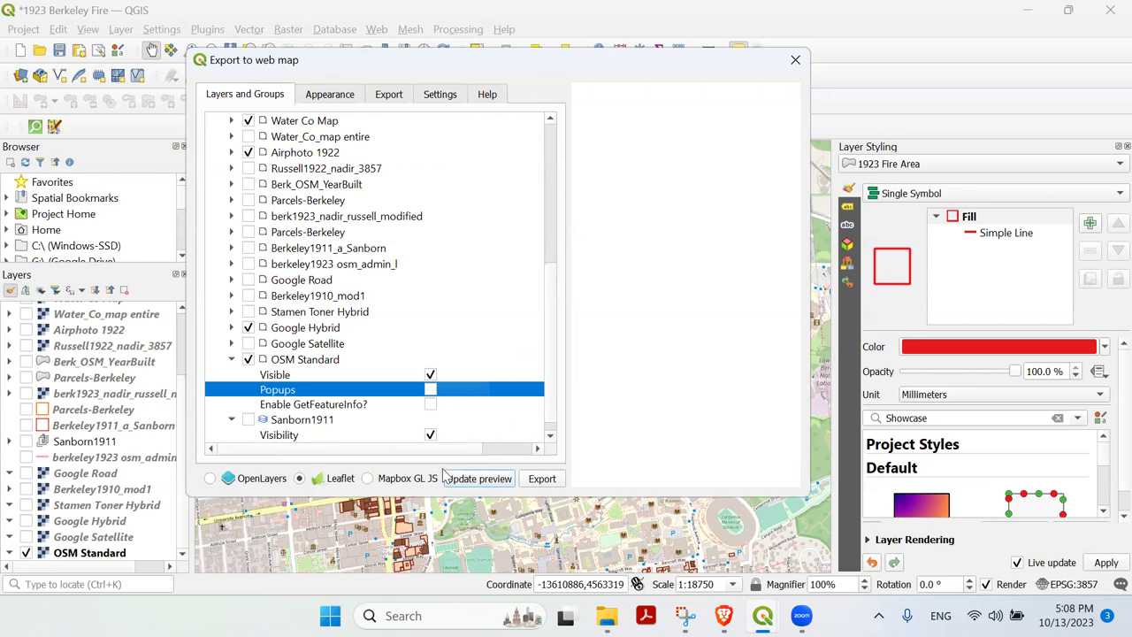
click(347, 94)
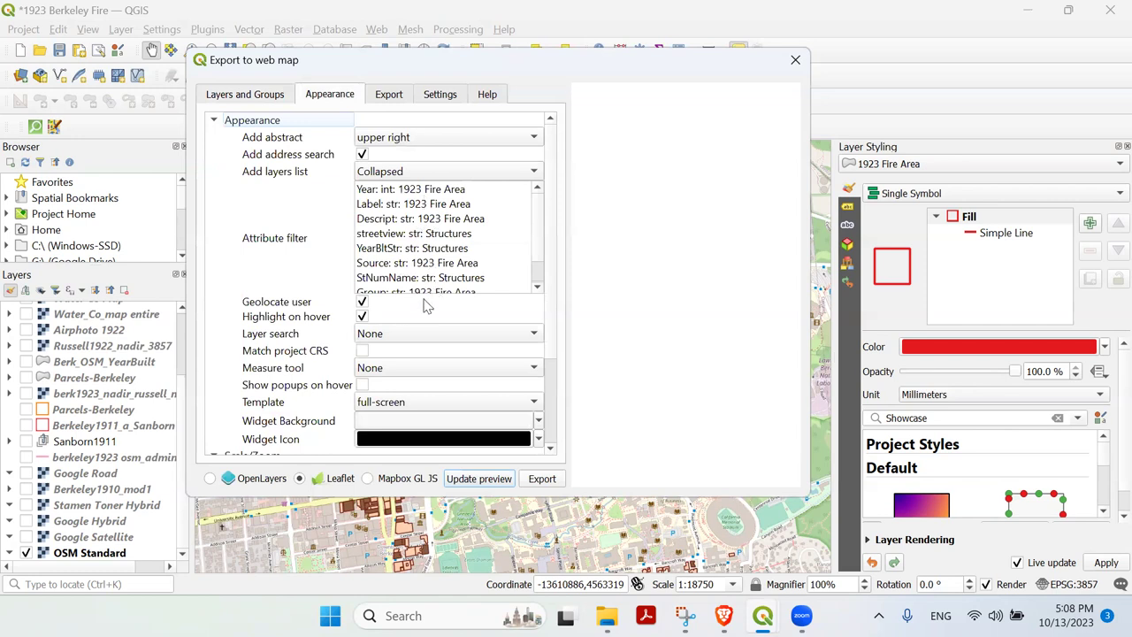
Update the preview to render the Leaflet map with the red 1923 fire boundary and abstract.
click(362, 316)
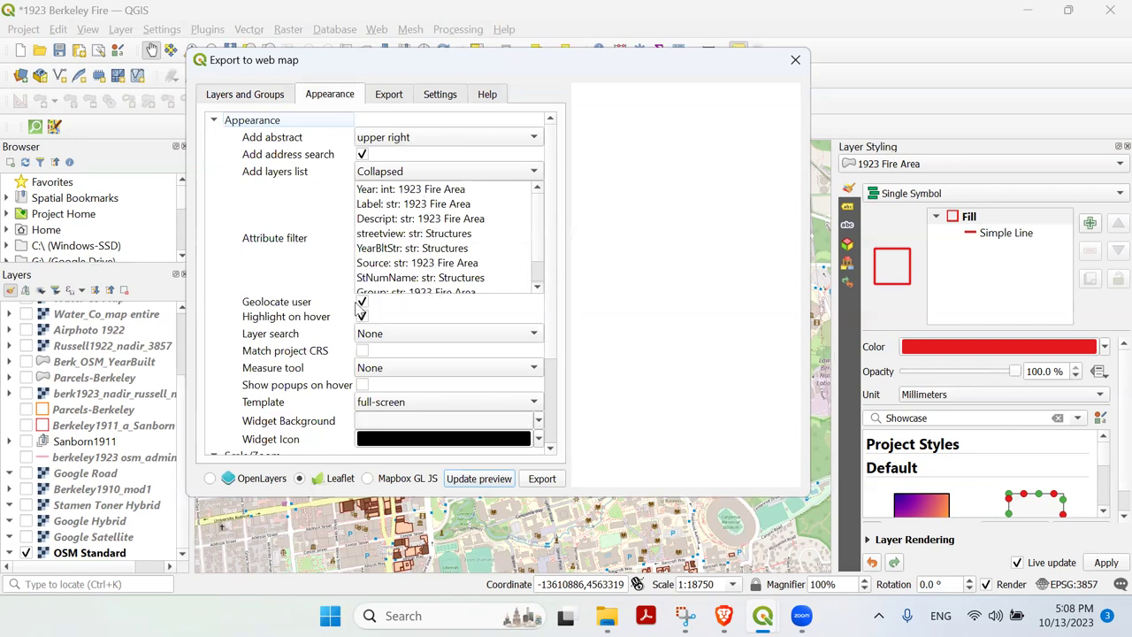
click(475, 478)
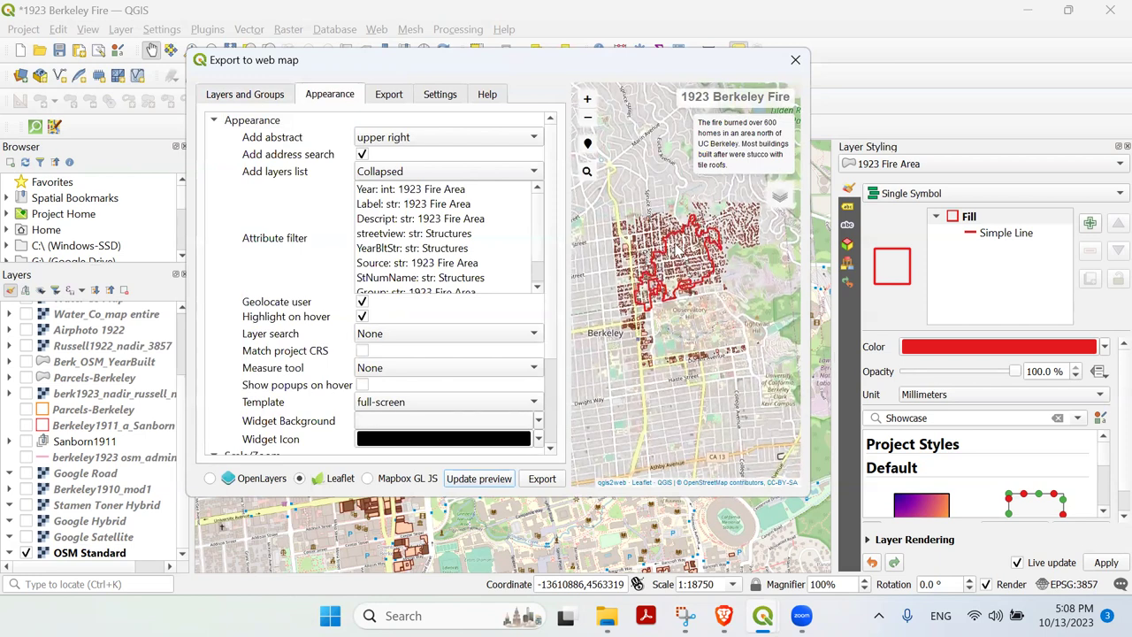
Set the Appearance option Add layers list to Expanded.
drag(672, 266, 674, 282)
scroll(679, 248, up, 2)
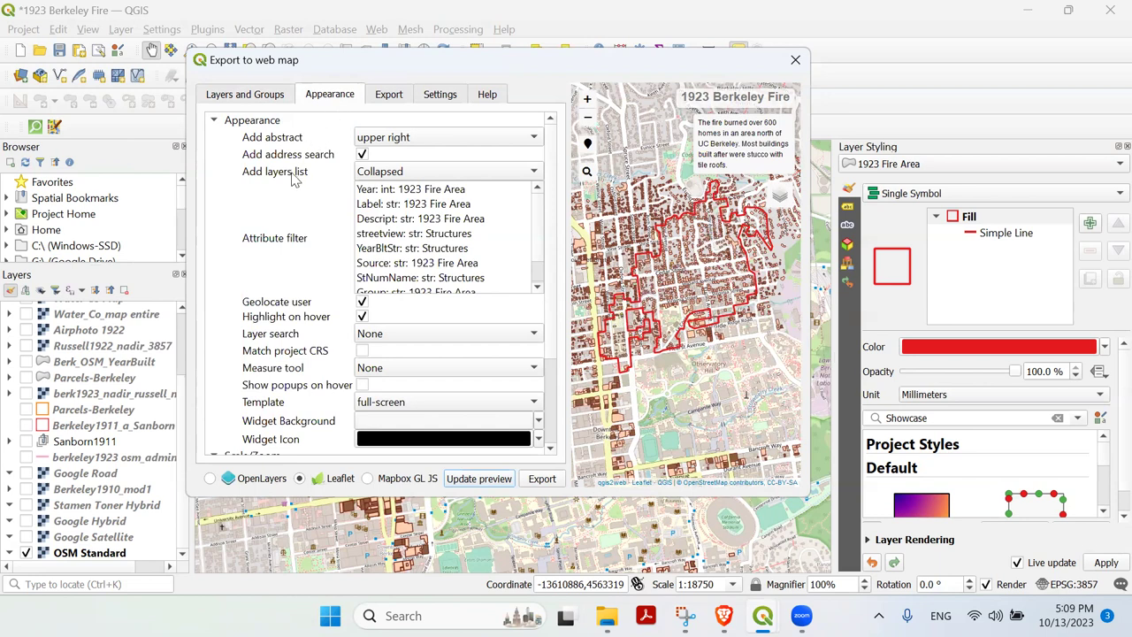
mouse_move(783, 202)
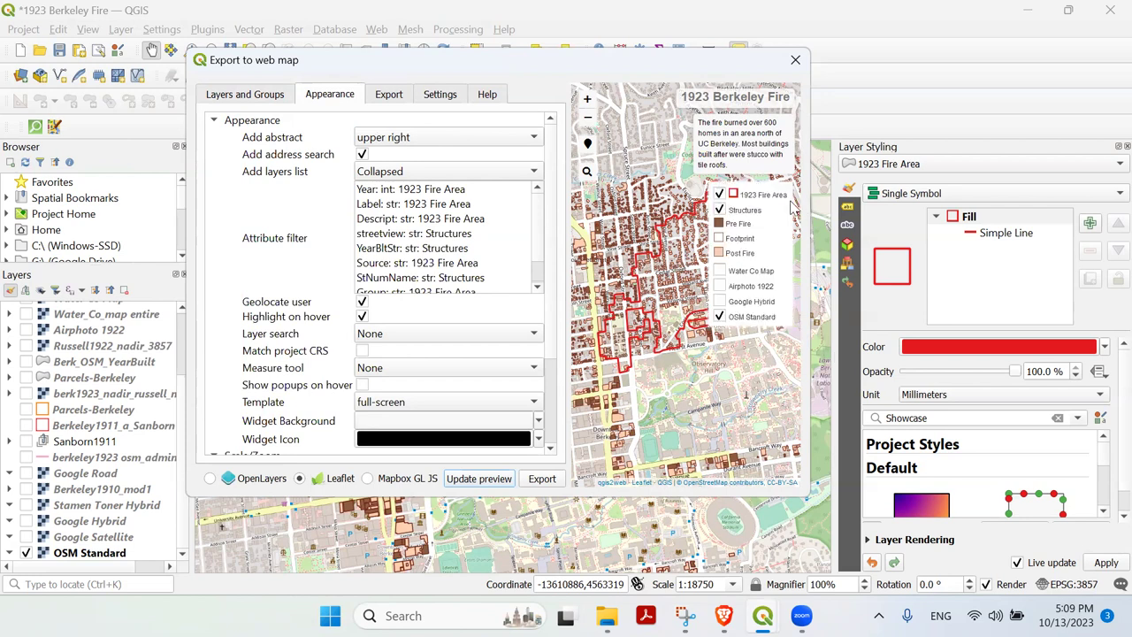
click(509, 170)
click(507, 190)
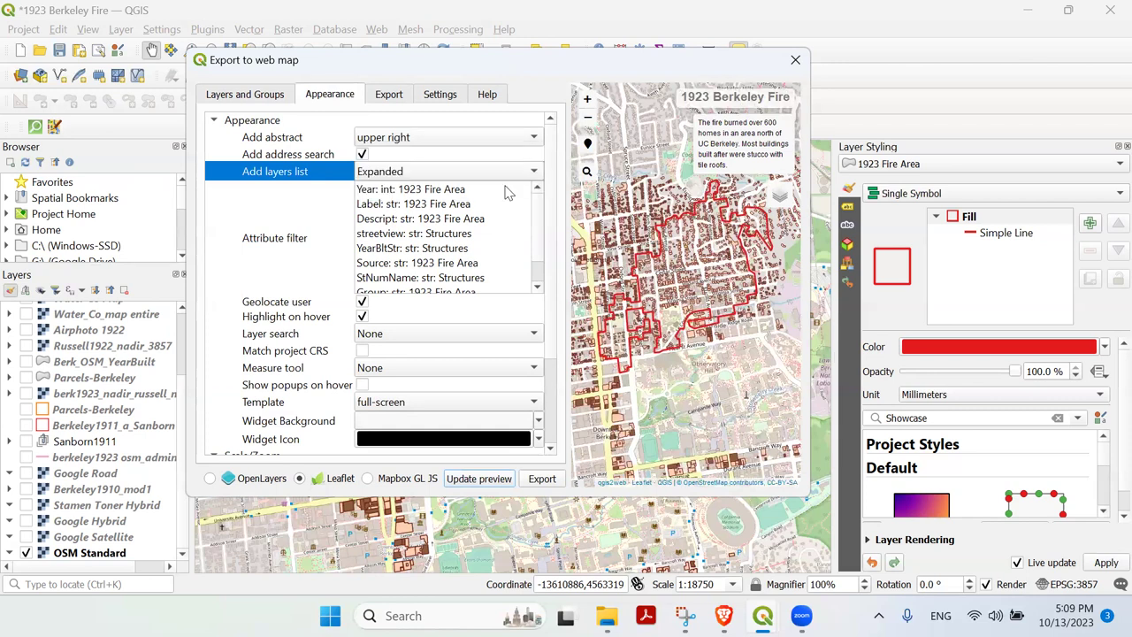
mouse_move(783, 200)
scroll(520, 416, down, 5)
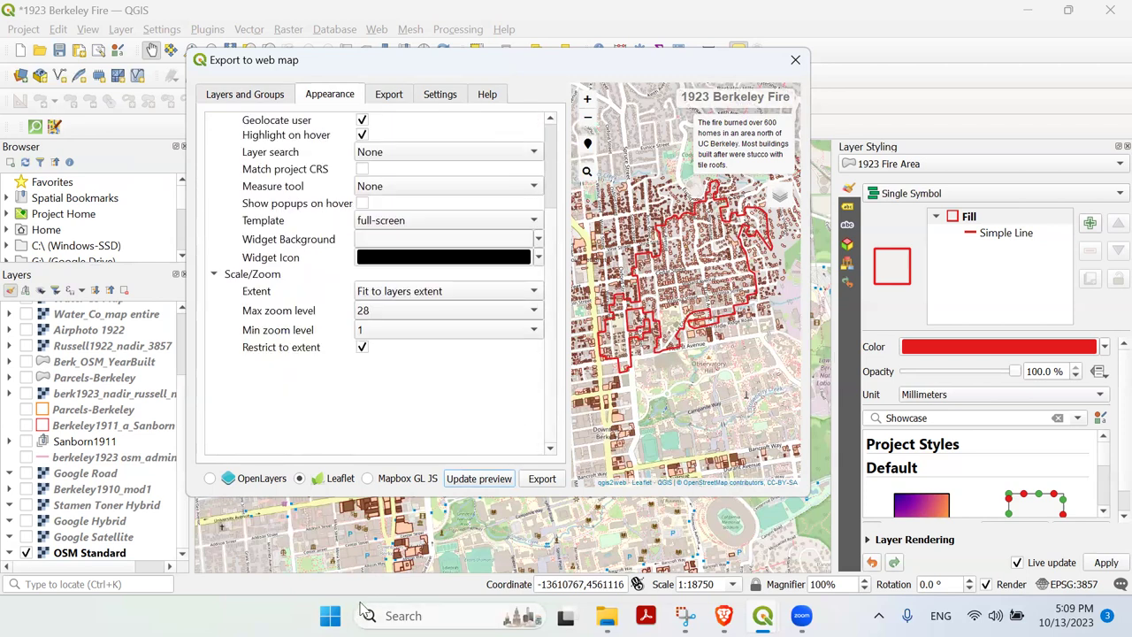
Keep the full-screen template and update the preview to show the expanded layers list.
click(394, 224)
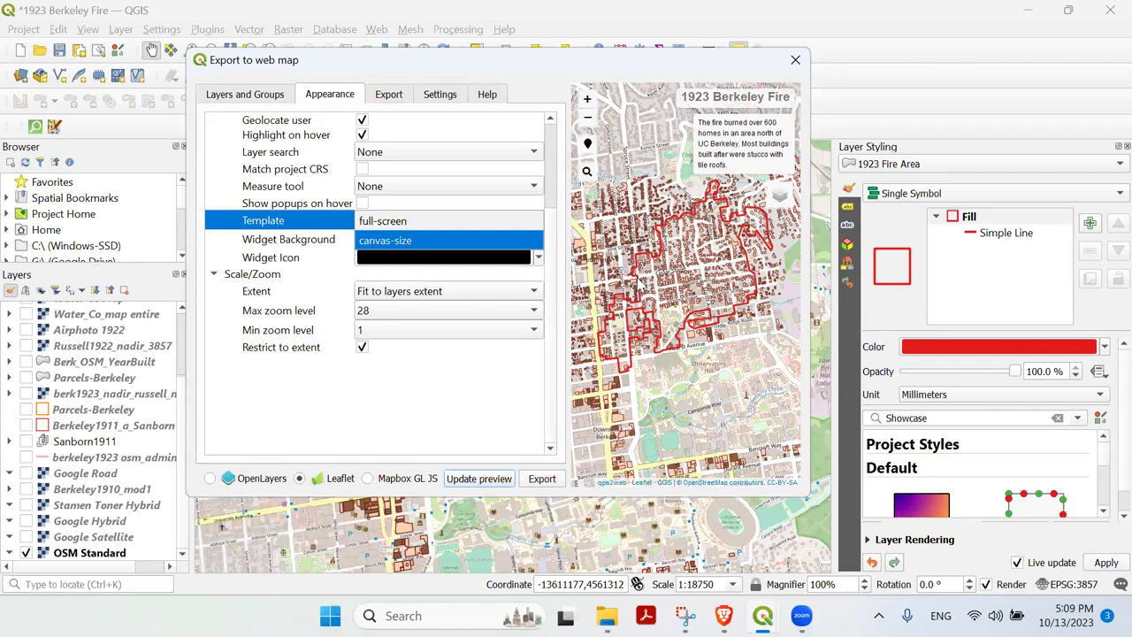
click(467, 414)
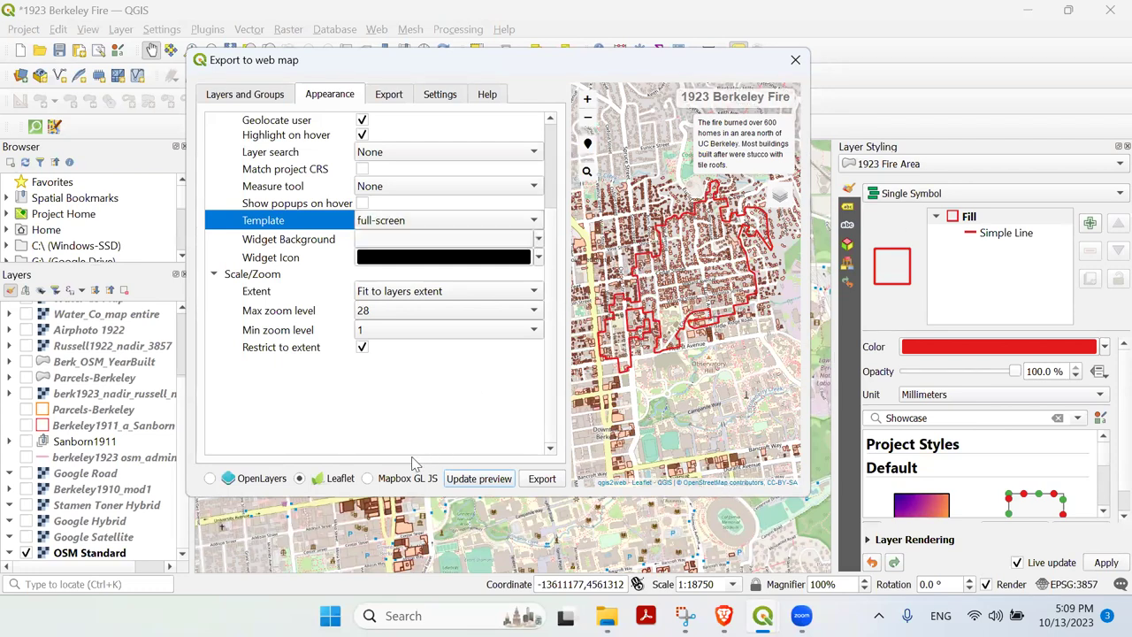
click(467, 478)
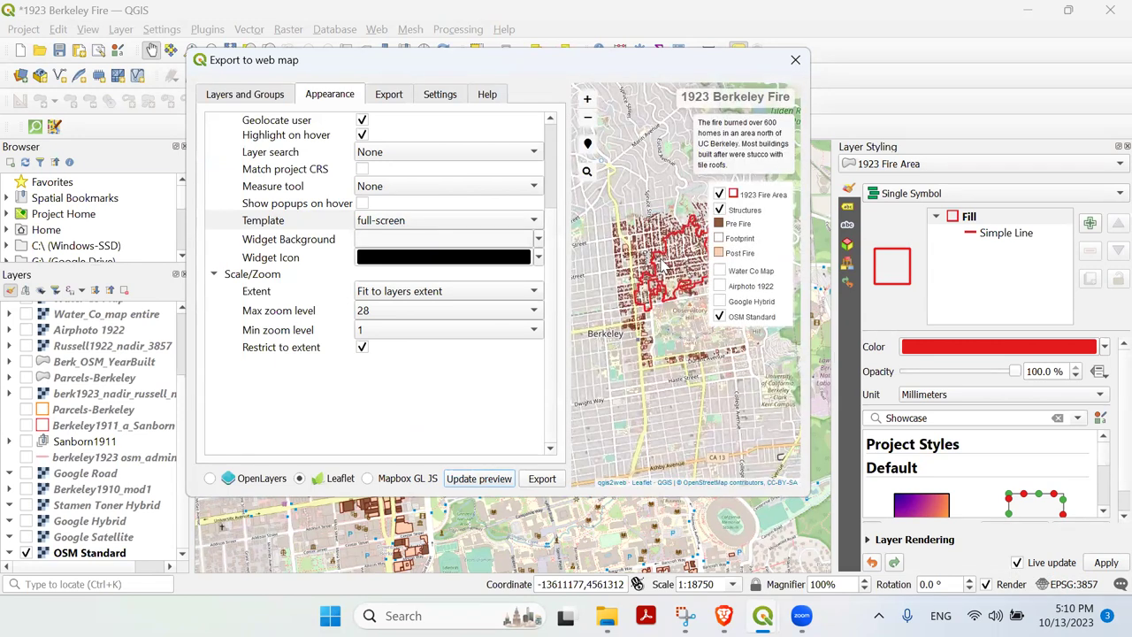
Zoom in and widen the preview, then switch to the Export settings tab.
click(587, 103)
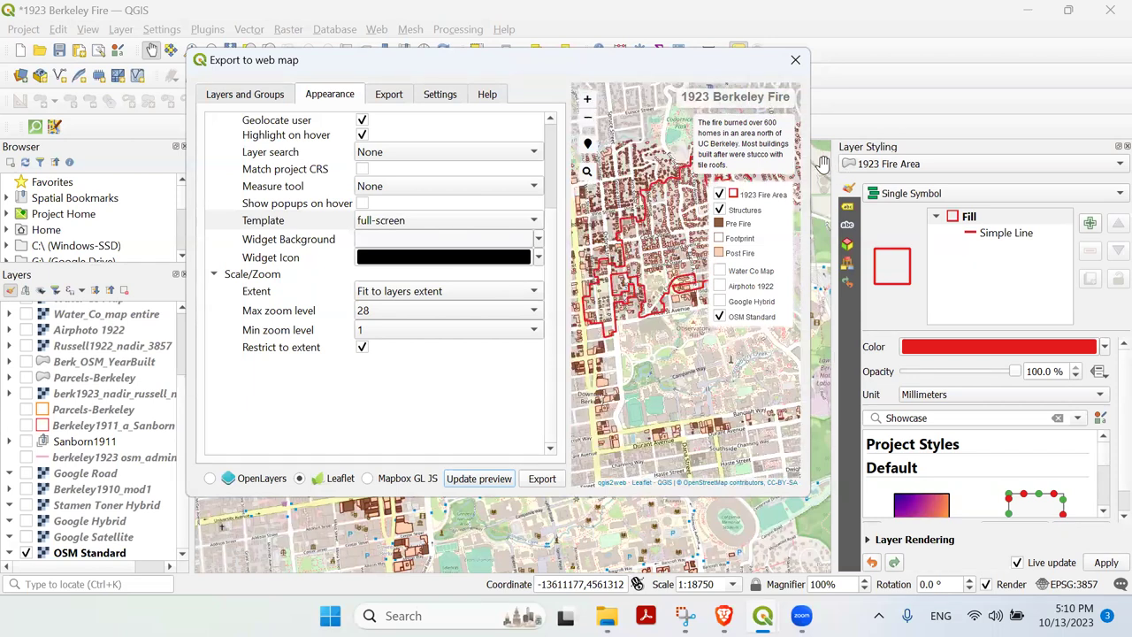
drag(812, 162, 970, 168)
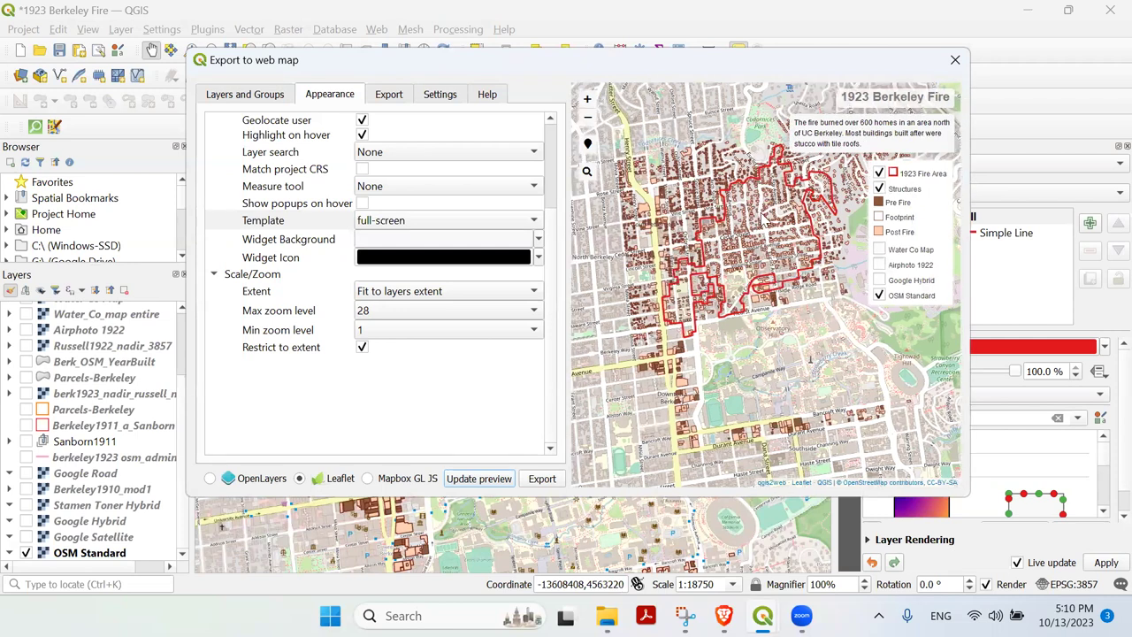
drag(764, 224, 750, 266)
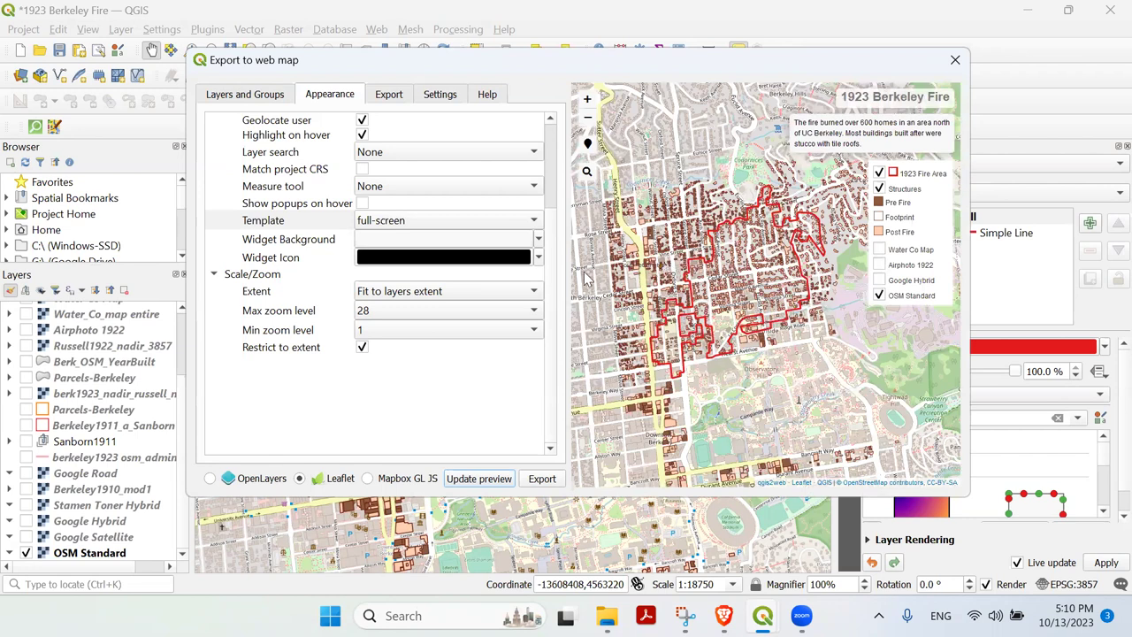
click(399, 102)
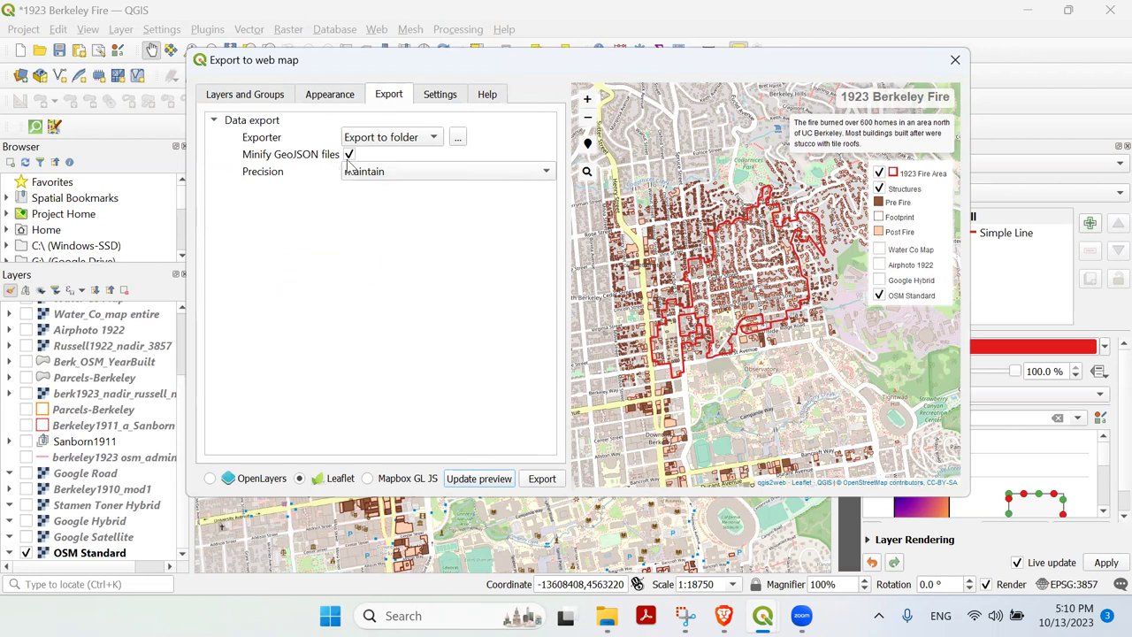
Open the export folder chooser and browse to the Windows-SSD (C:) drive.
click(457, 140)
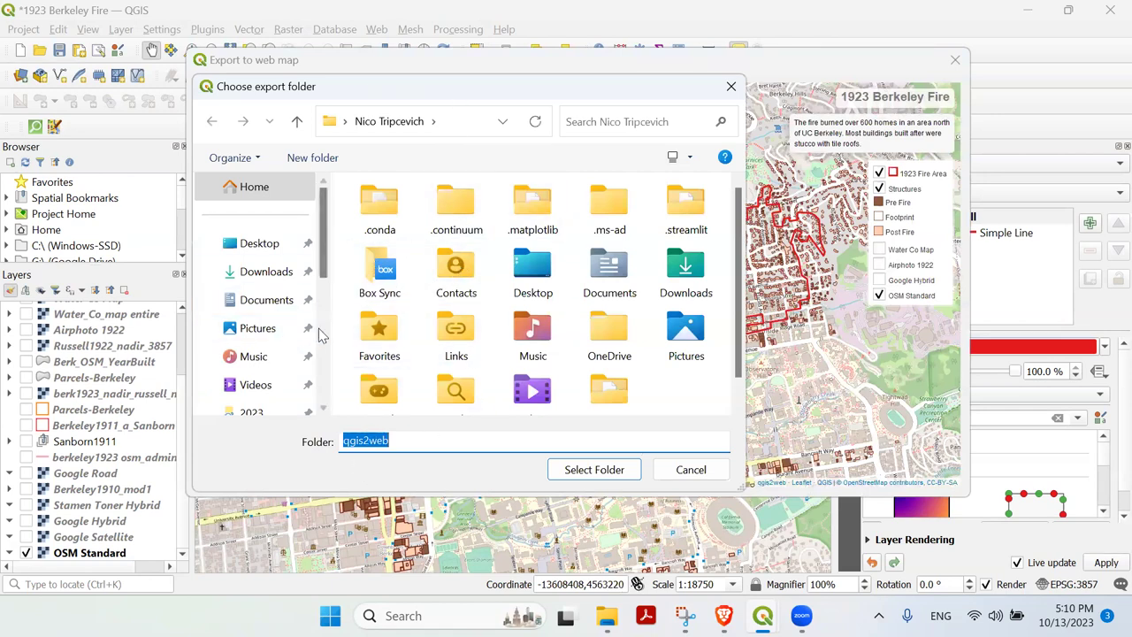
scroll(319, 328, down, 5)
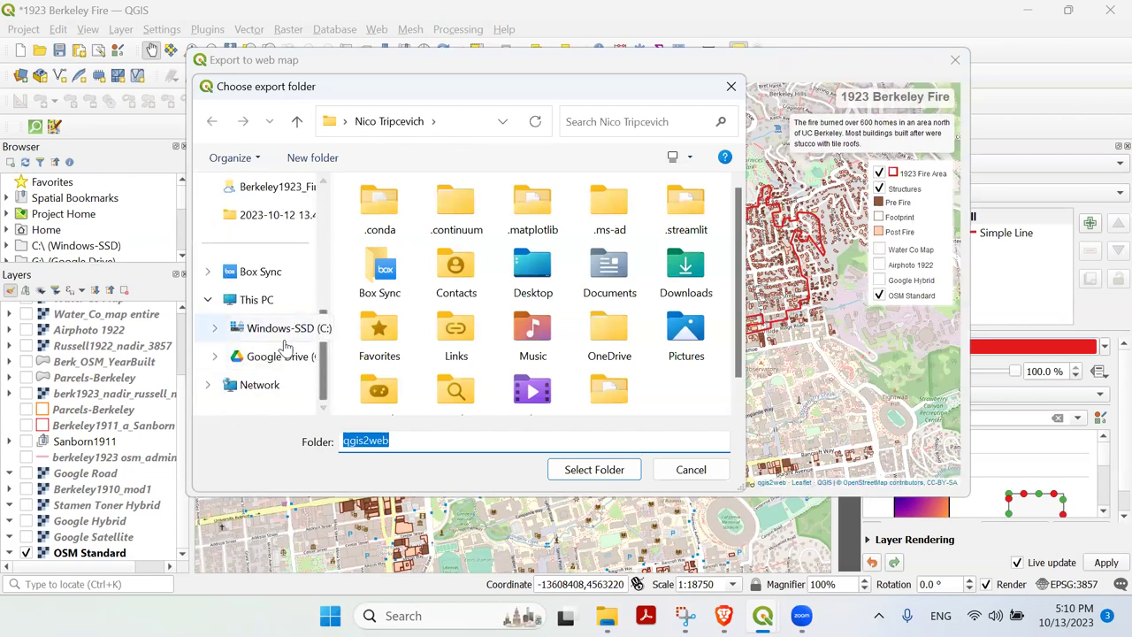
click(283, 305)
double_click(431, 240)
scroll(403, 330, right, 3)
scroll(401, 331, left, 3)
Navigate through Users and the user's home folder into Documents.
double_click(398, 354)
double_click(385, 217)
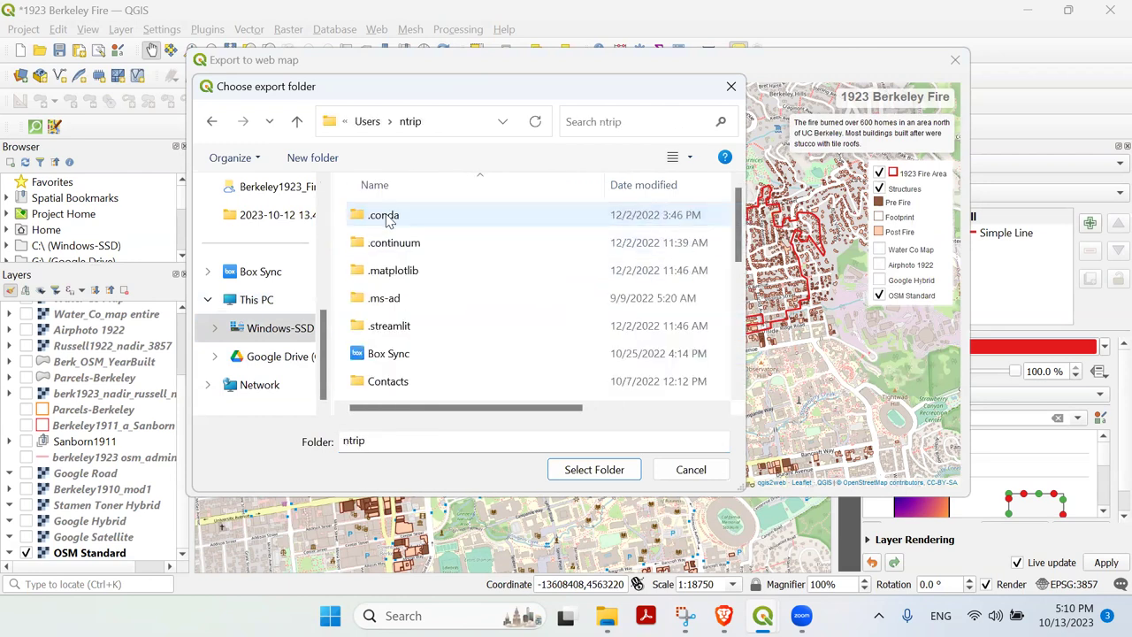
scroll(389, 309, down, 2)
scroll(389, 316, down, 2)
scroll(389, 311, up, 5)
scroll(392, 310, down, 4)
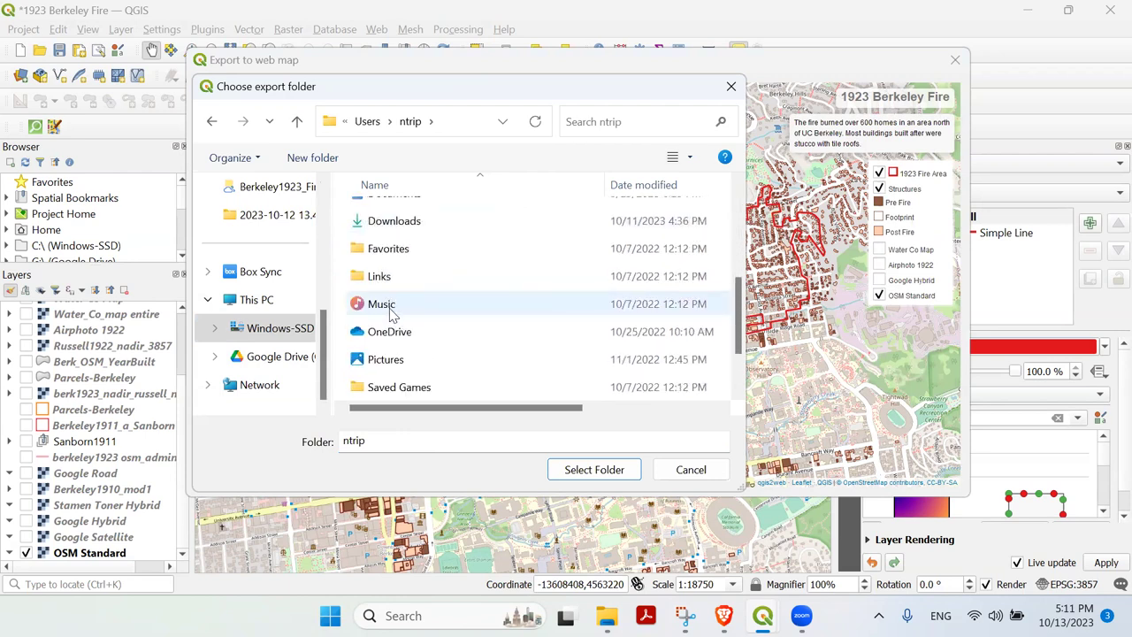
scroll(389, 316, up, 5)
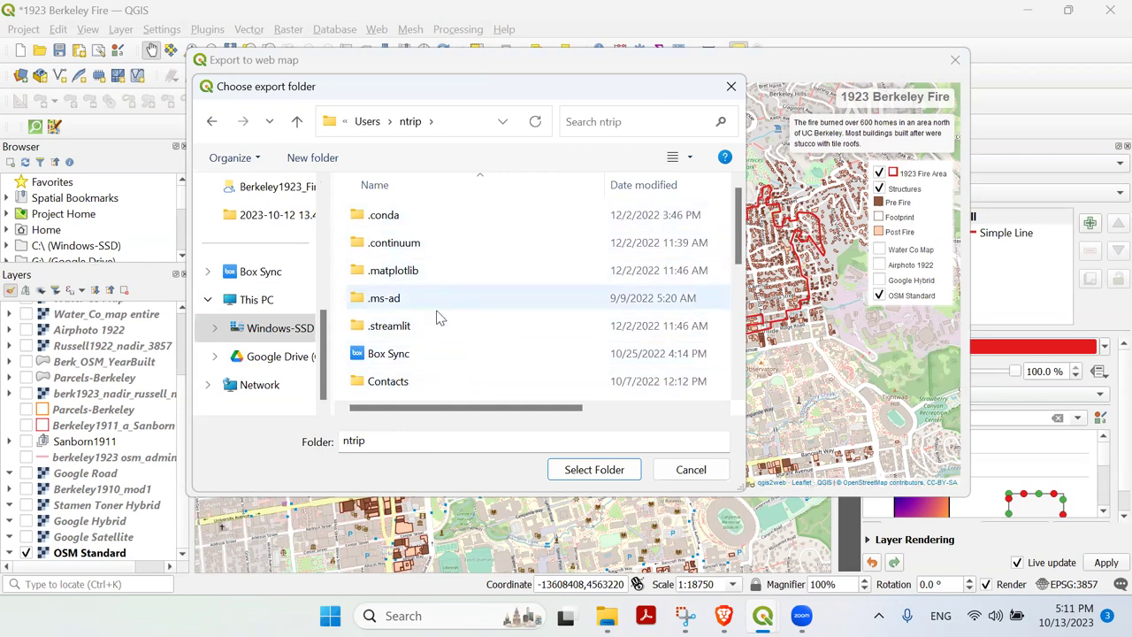
scroll(440, 347, down, 2)
double_click(444, 277)
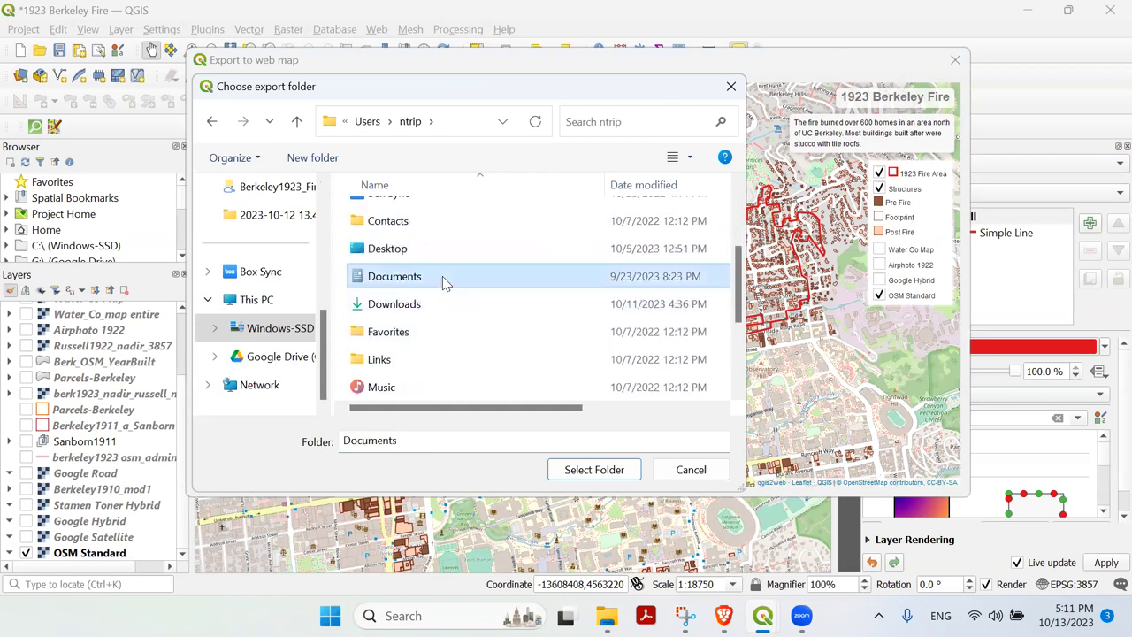
Confirm Documents as the export folder and view the Settings and Help tabs.
click(594, 470)
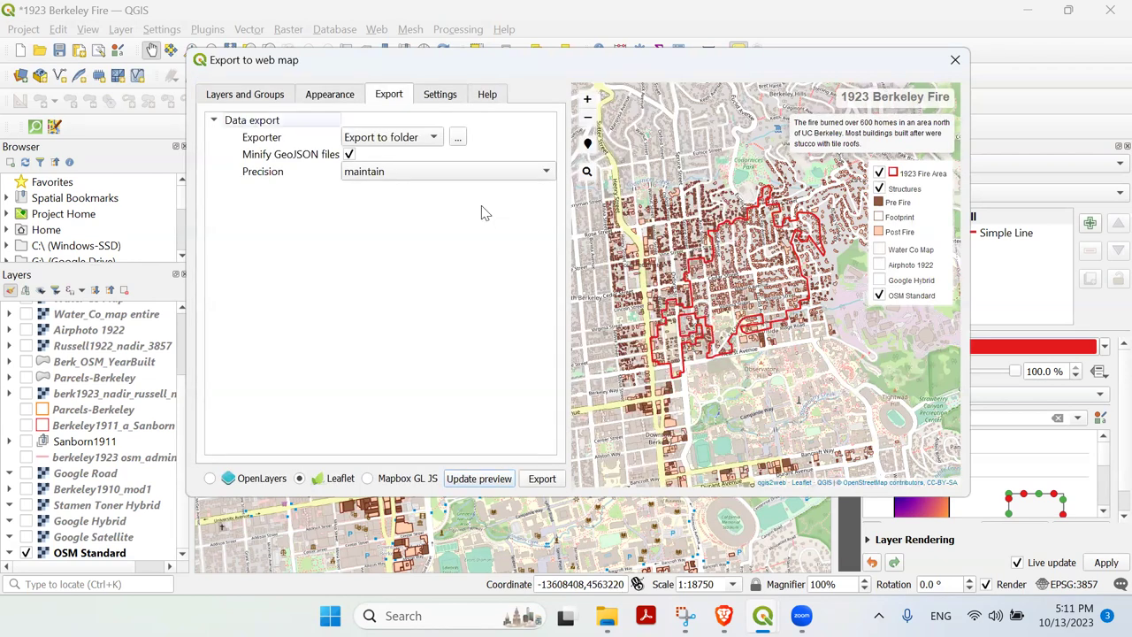
click(434, 97)
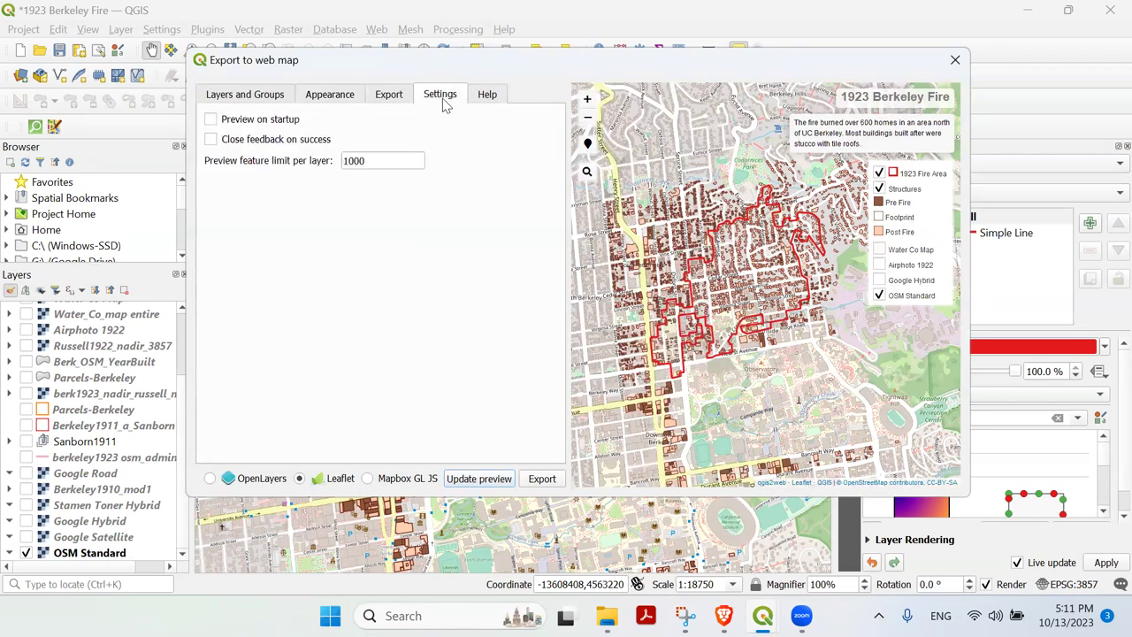
click(487, 97)
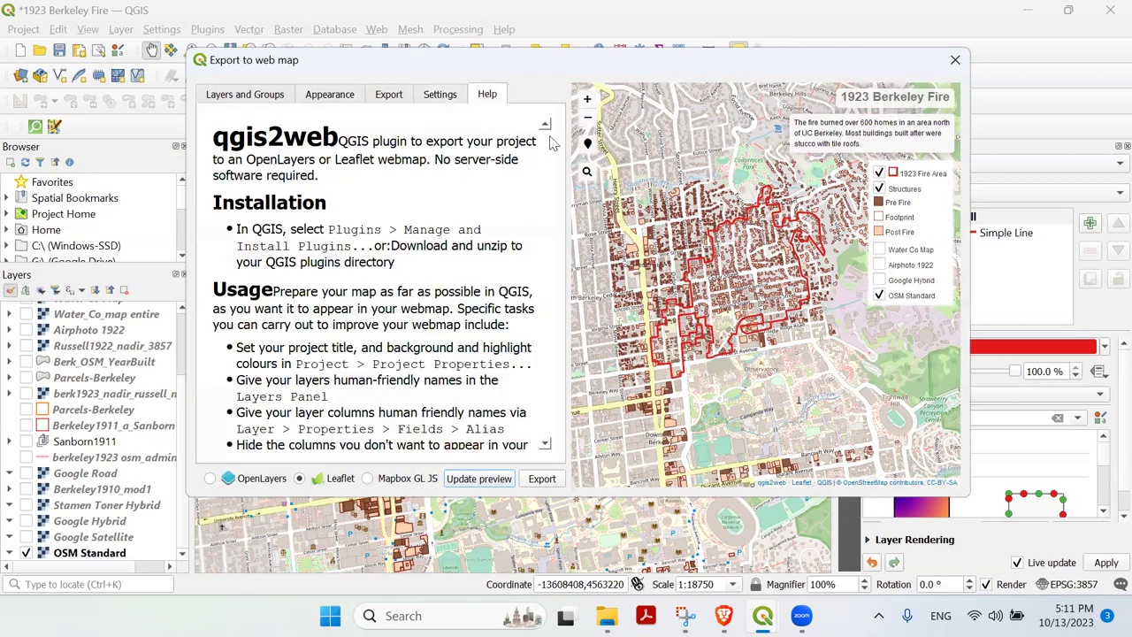
Read through the qgis2web help, then export the project as a Leaflet web map.
scroll(408, 294, down, 15)
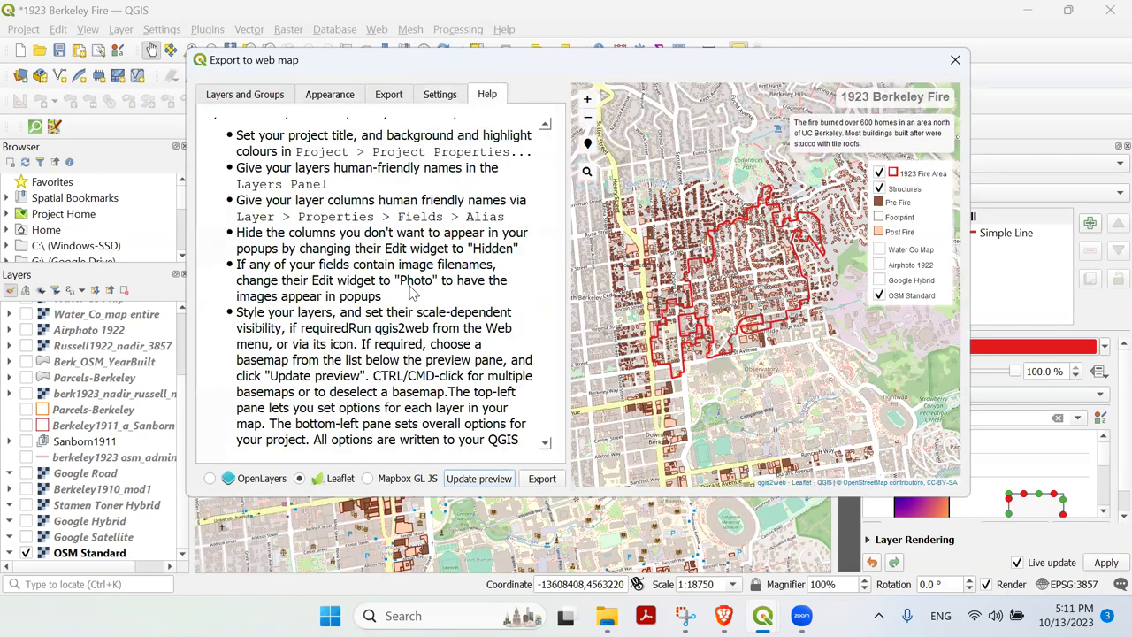
scroll(410, 295, down, 10)
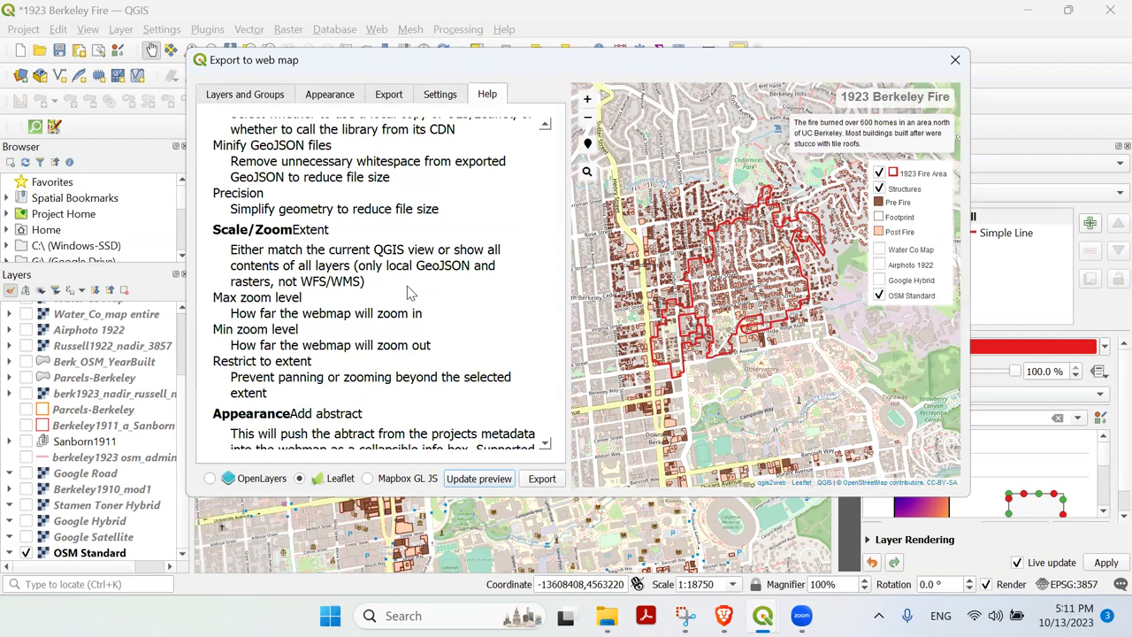
scroll(409, 294, down, 10)
scroll(531, 452, down, 5)
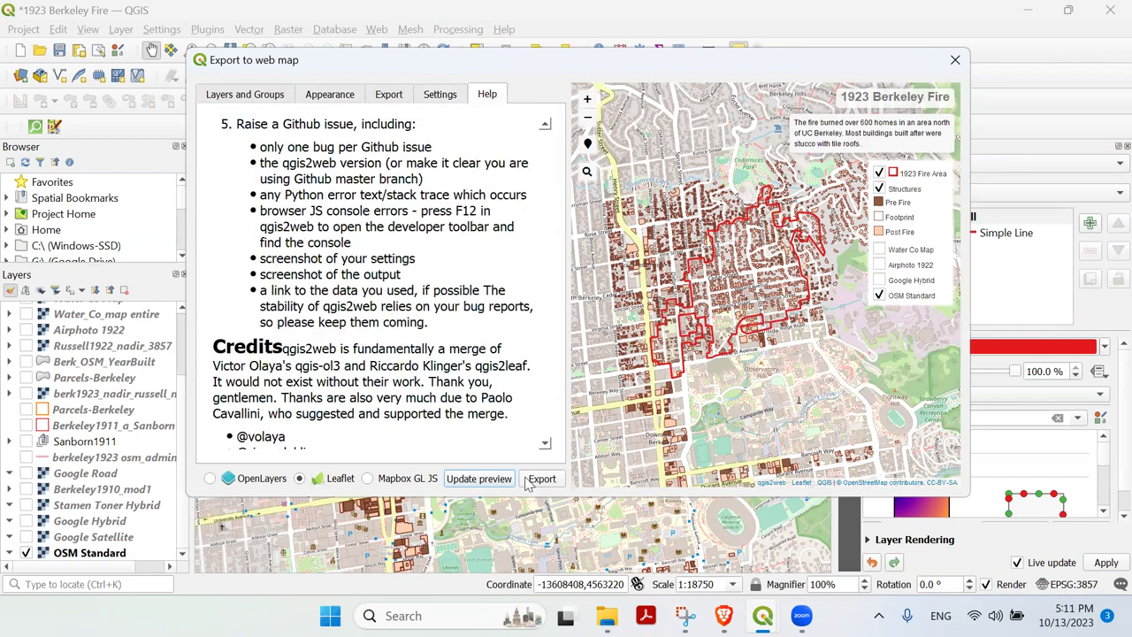
click(542, 478)
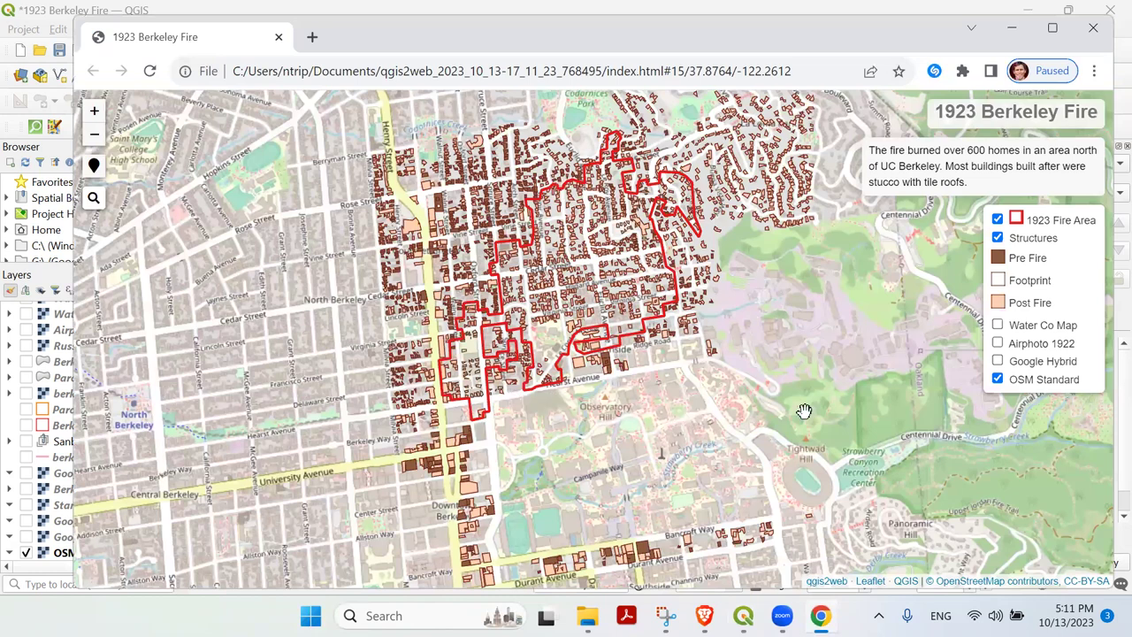
Cycle through OpenStreetMap, Google Hybrid, Airphoto 1922 and Water Co Map, turn them off, and zoom in.
click(998, 379)
click(998, 362)
click(998, 361)
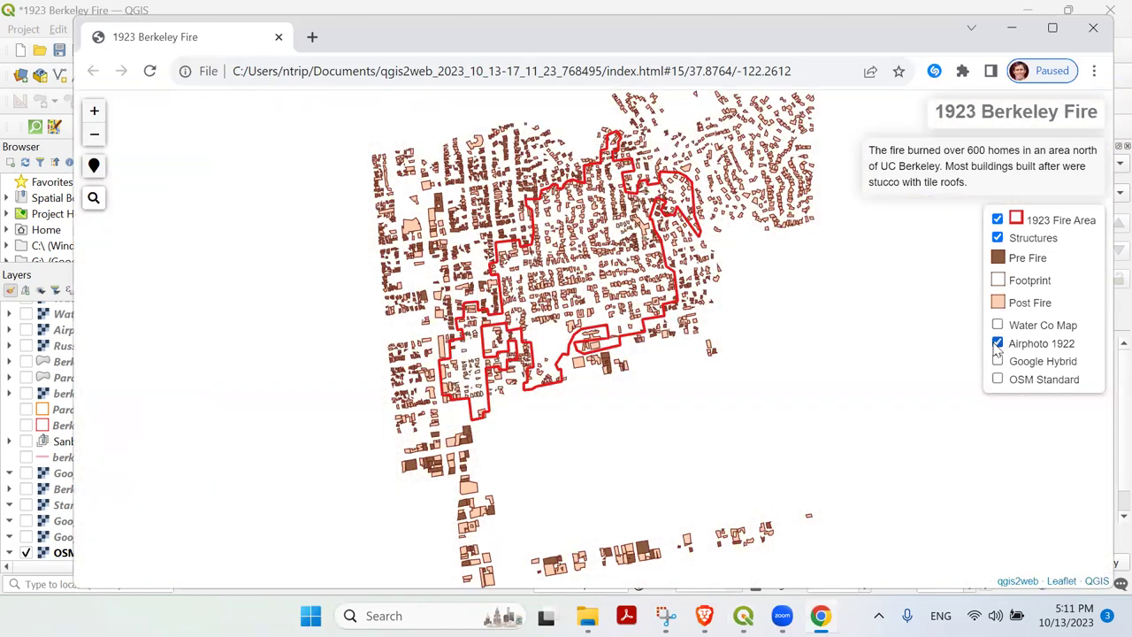
click(998, 344)
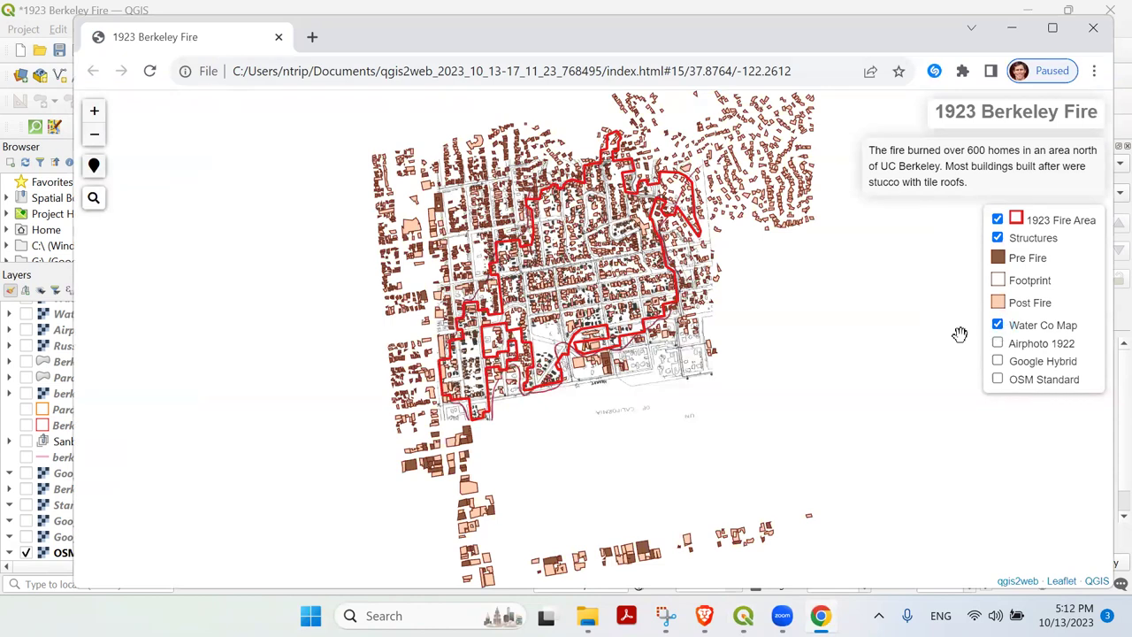
click(997, 325)
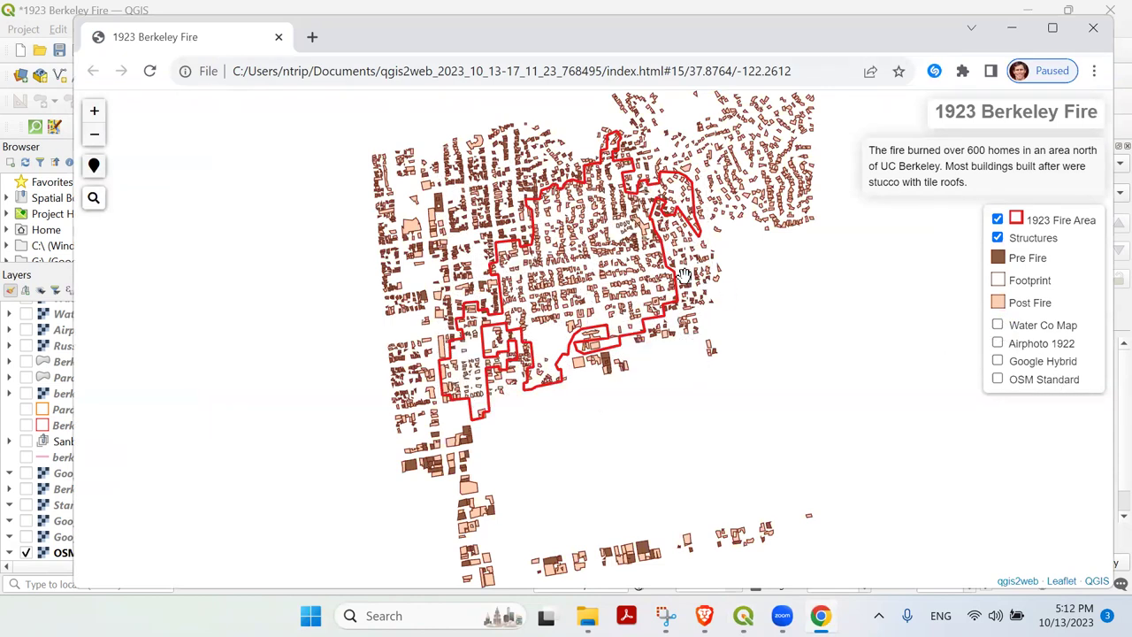
scroll(659, 281, up, 2)
scroll(570, 281, up, 1)
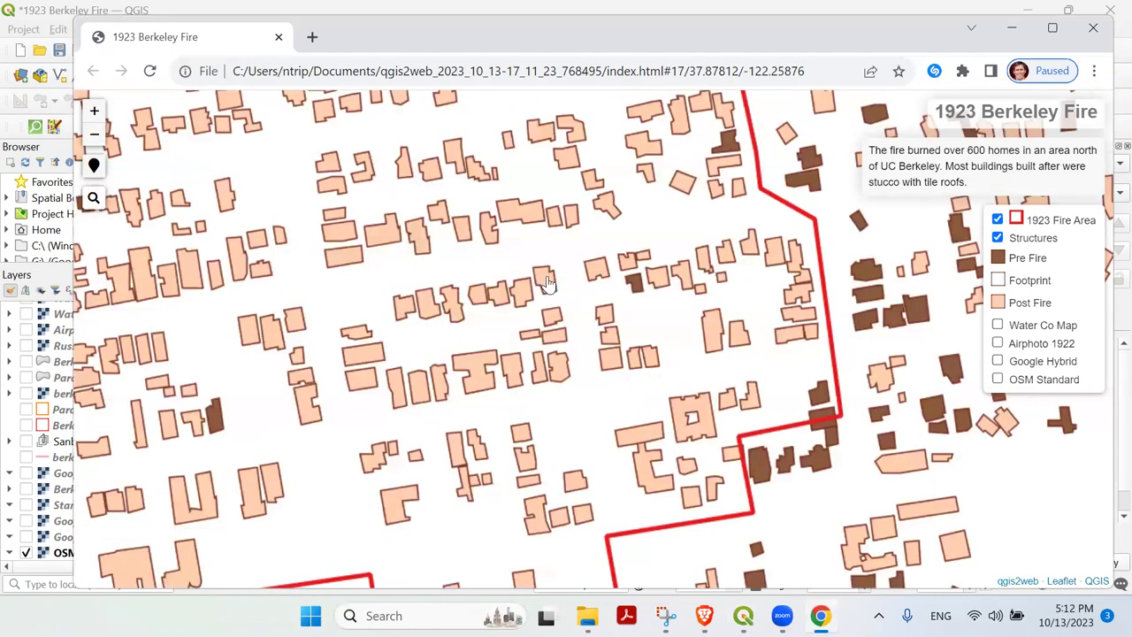
scroll(544, 281, up, 1)
Open a Post Fire building's popup and use its Street View link to look down Hilgard Ave.
click(541, 281)
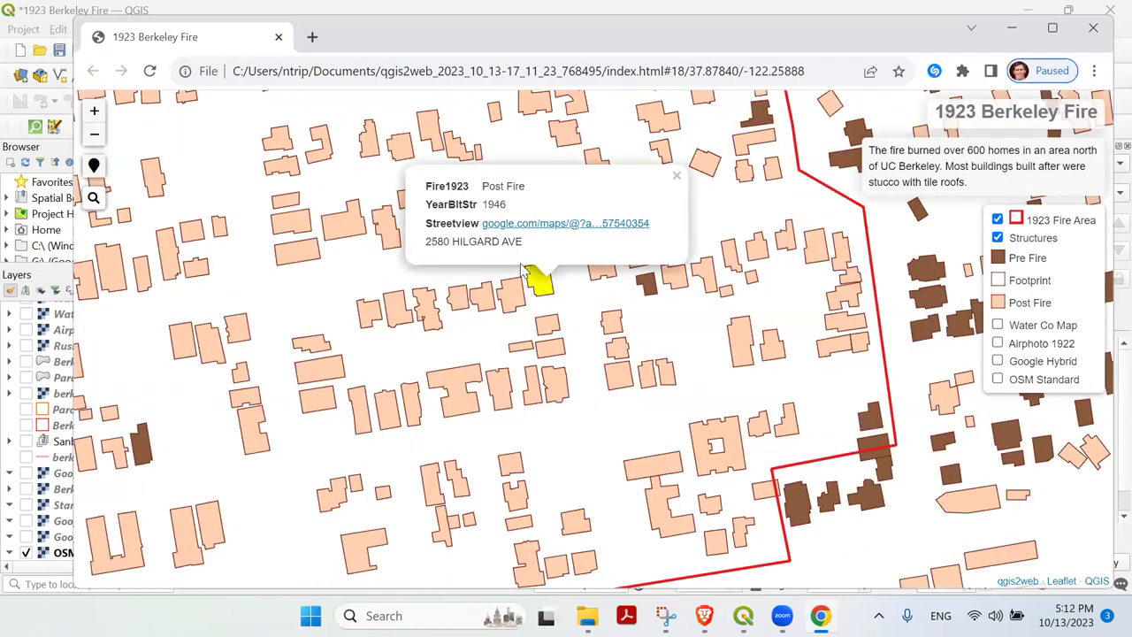
click(564, 225)
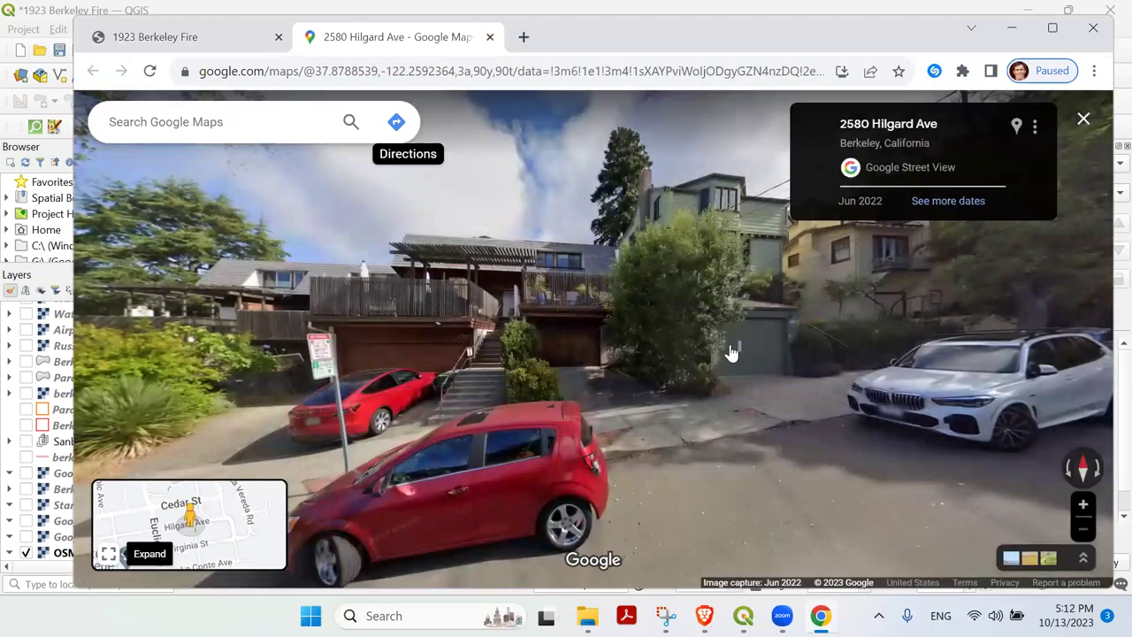
drag(716, 344, 437, 341)
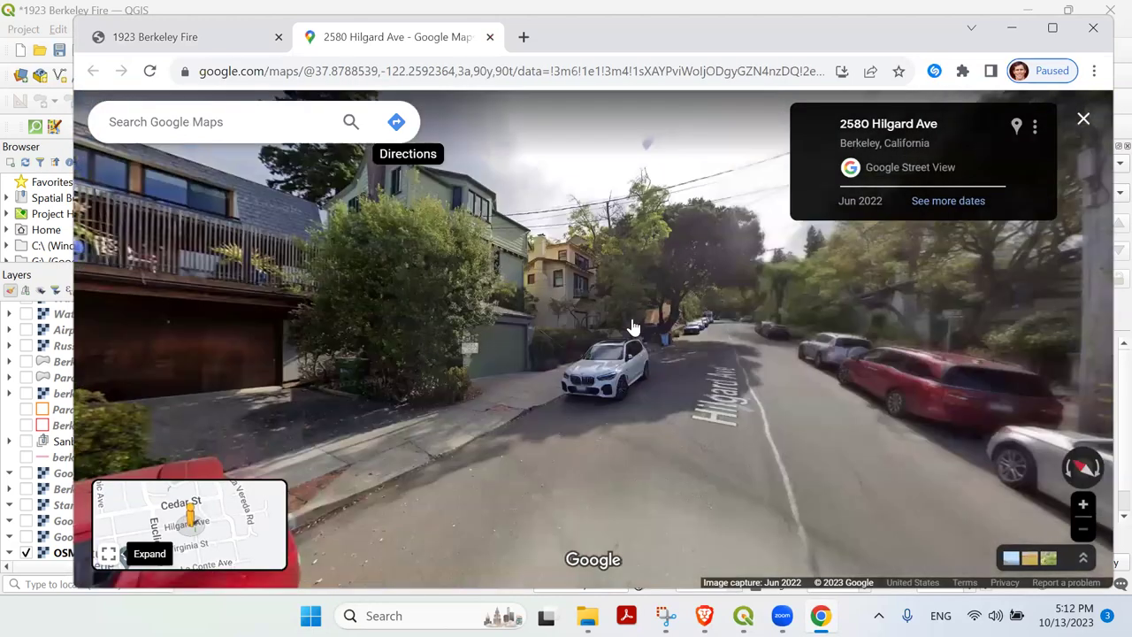
Return to the fire map, pan slightly, close the building popup, and switch windows.
key(alt+Tab)
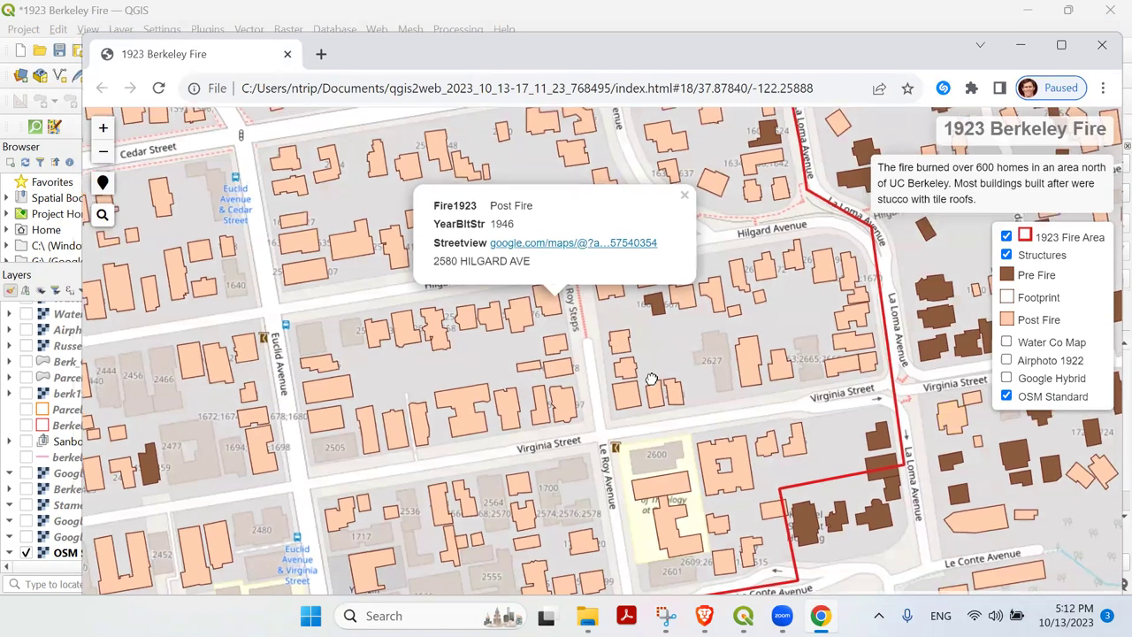
drag(662, 352, 654, 380)
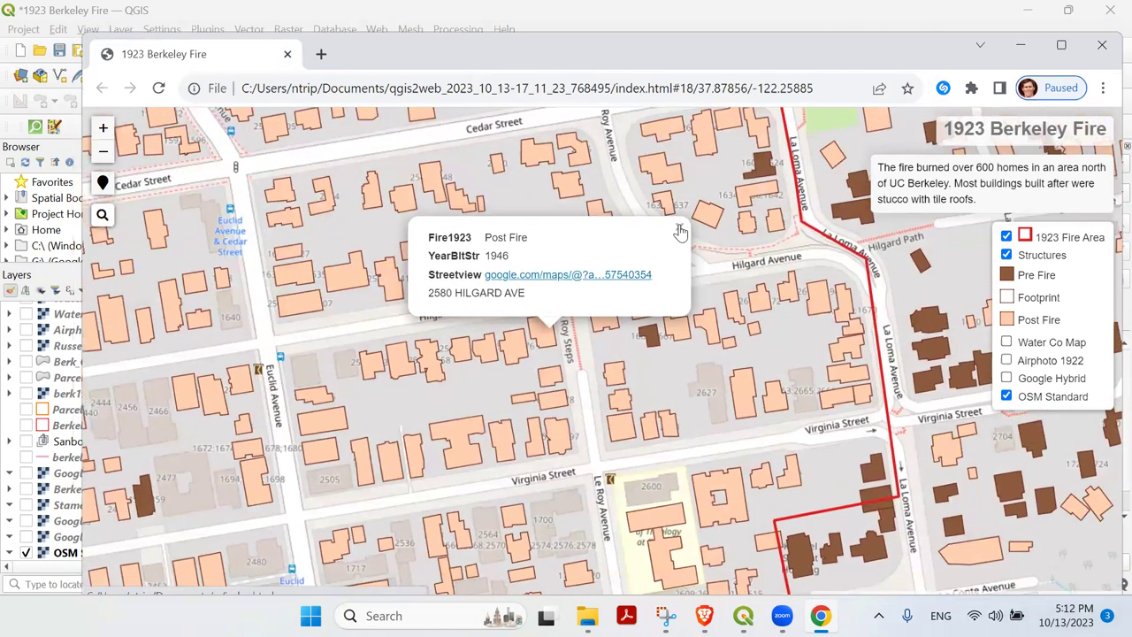
click(678, 229)
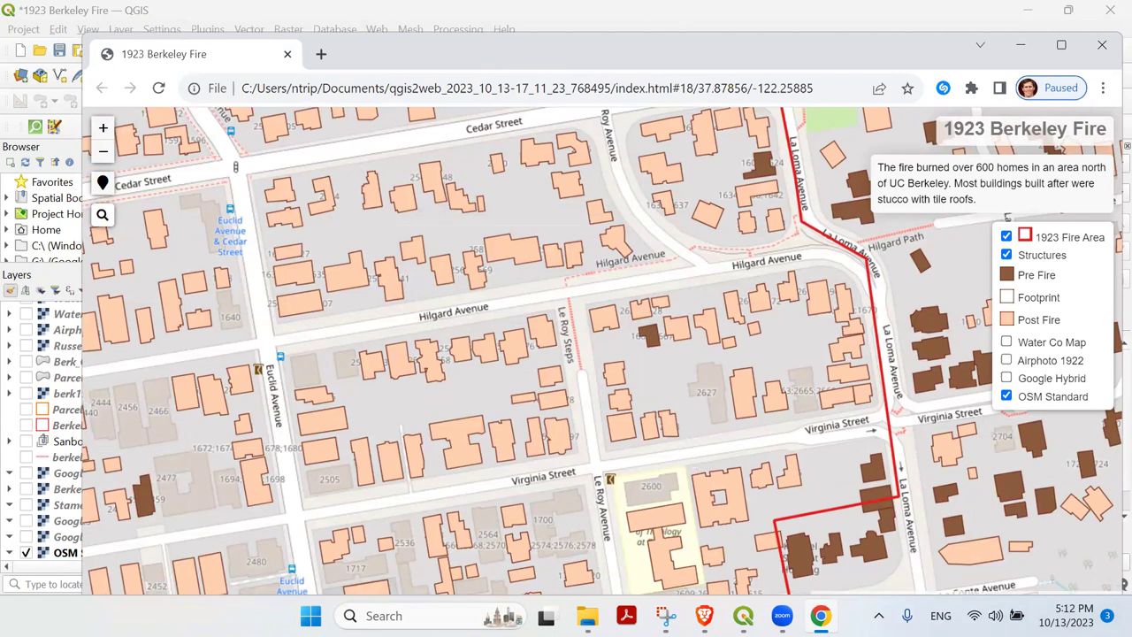
key(alt+Tab)
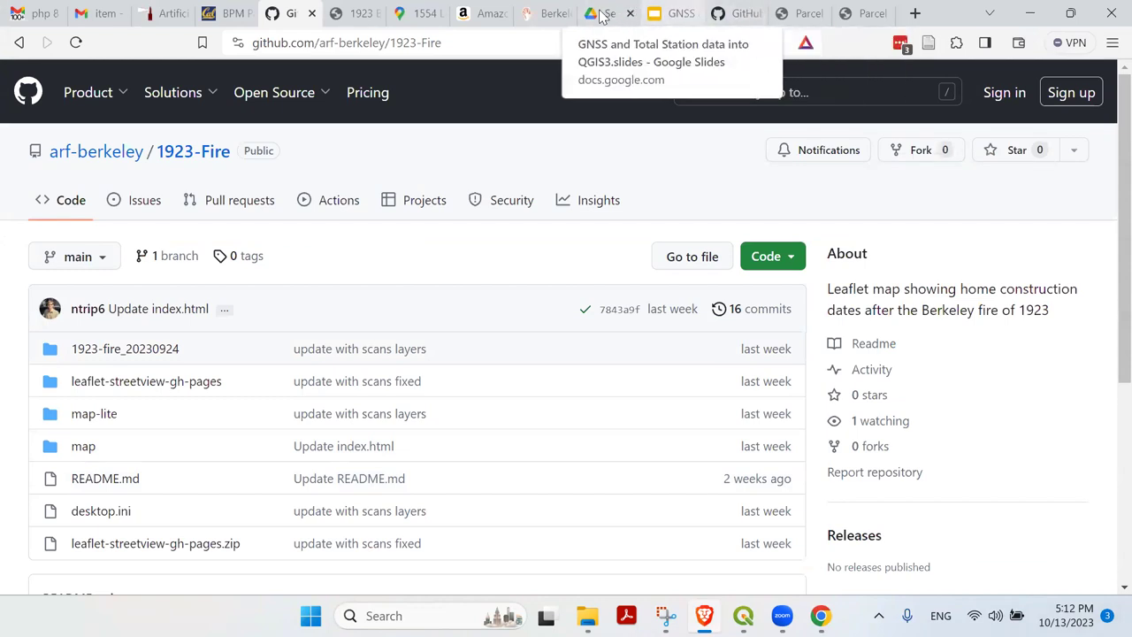
Show the 1923 fire boundary and structures on the ARF Berkeley dynamic map, zoomed in and panned north.
click(535, 23)
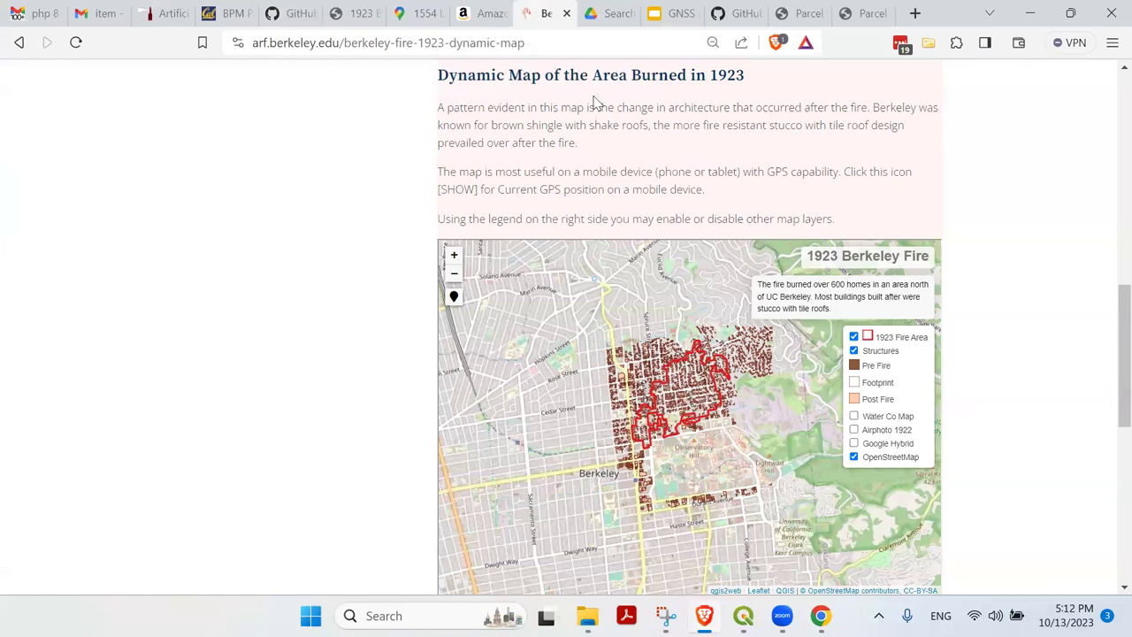
scroll(692, 467, up, 1)
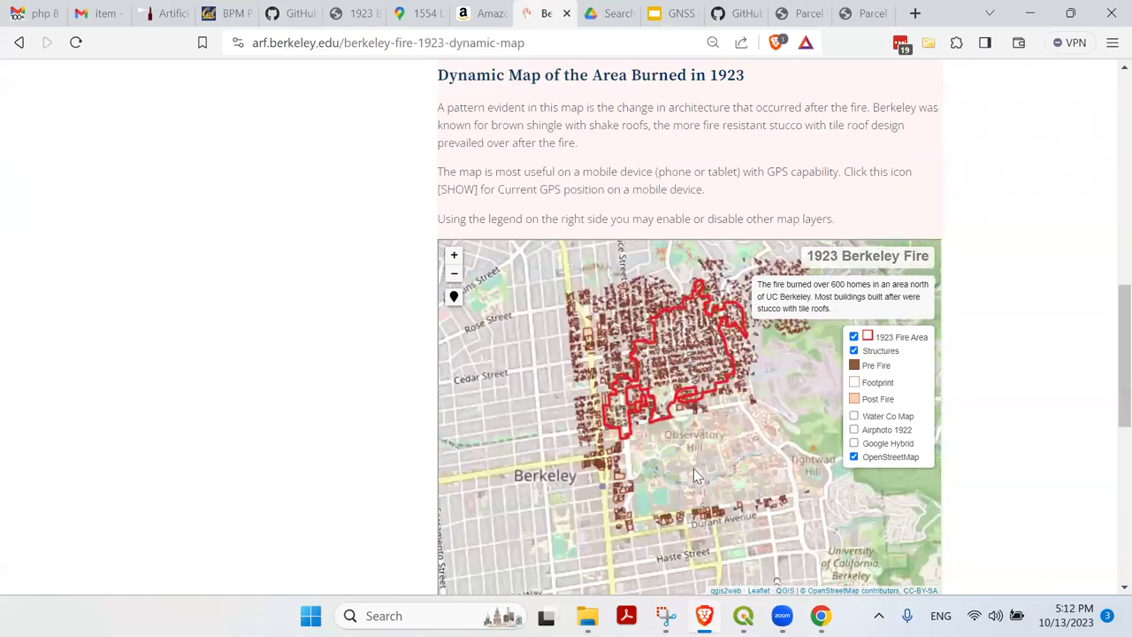
drag(659, 360, 647, 376)
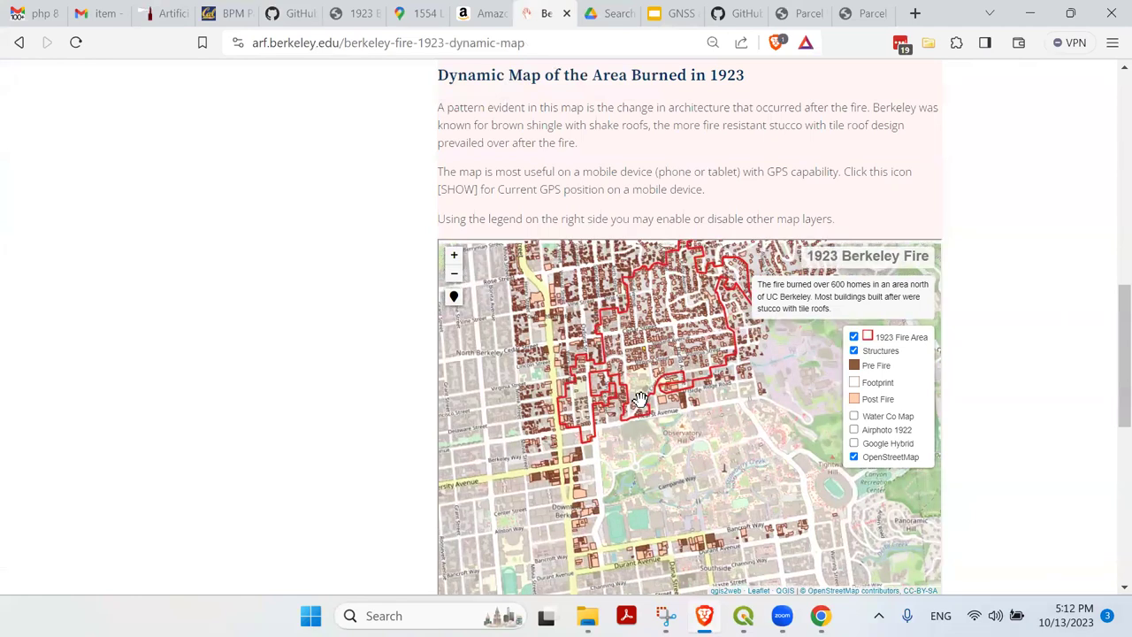
key(Up)
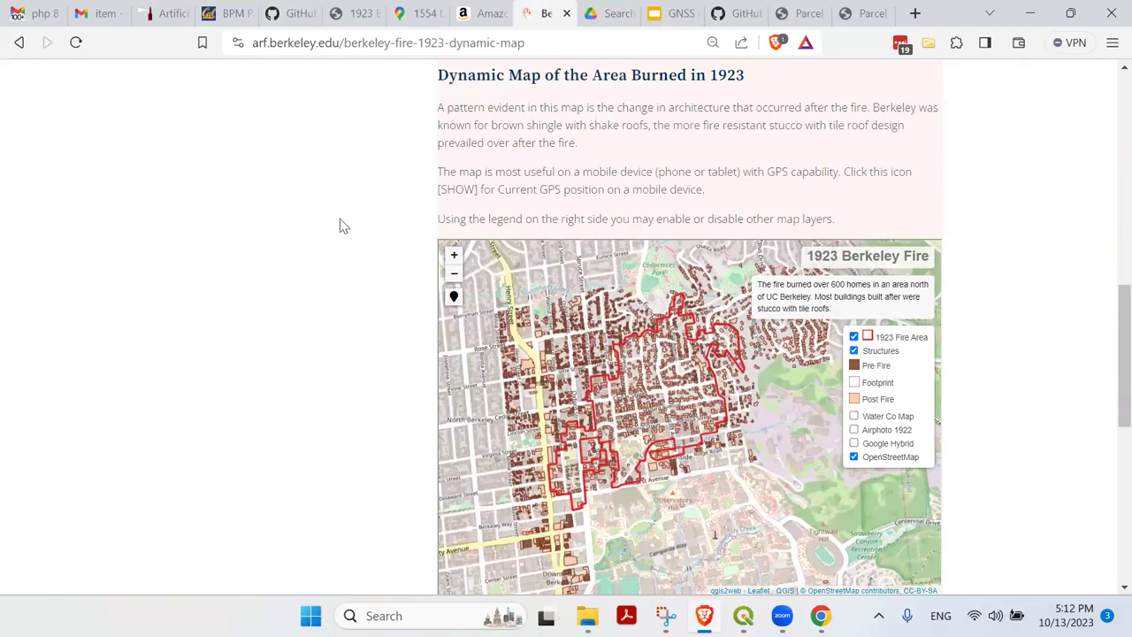